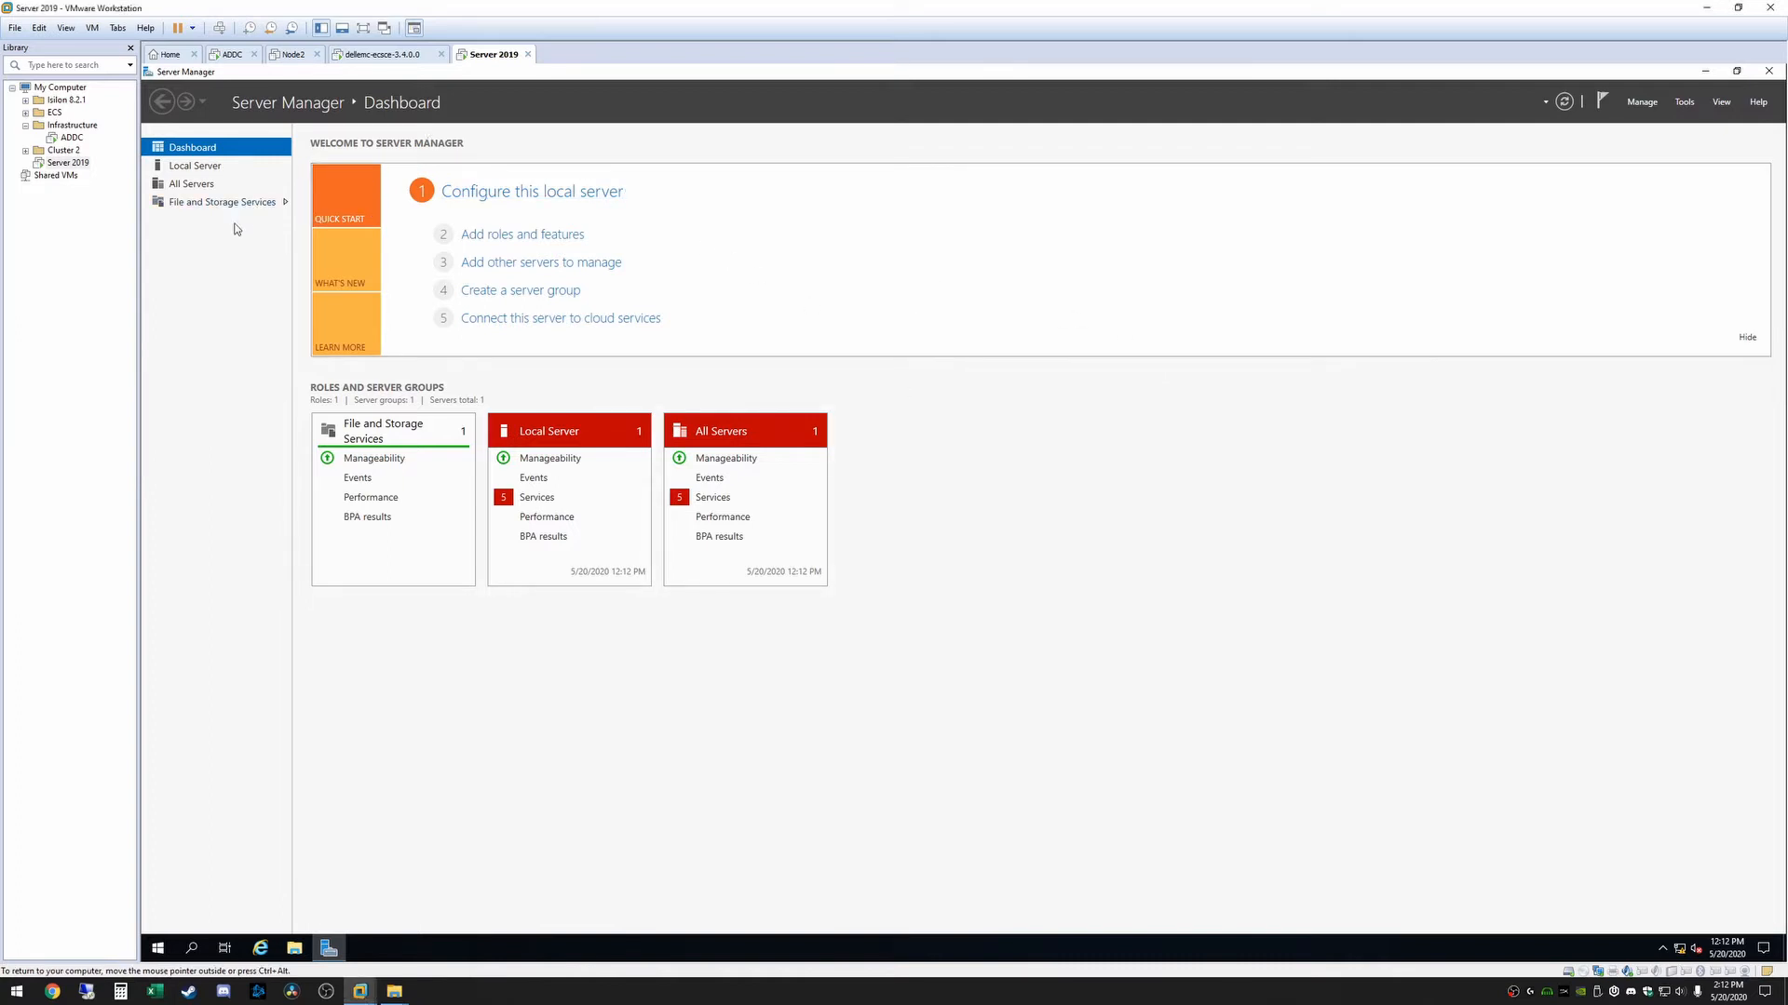
Start adding roles and features to the local server, using a role-based installation on the server from the server pool
left_click(519, 193)
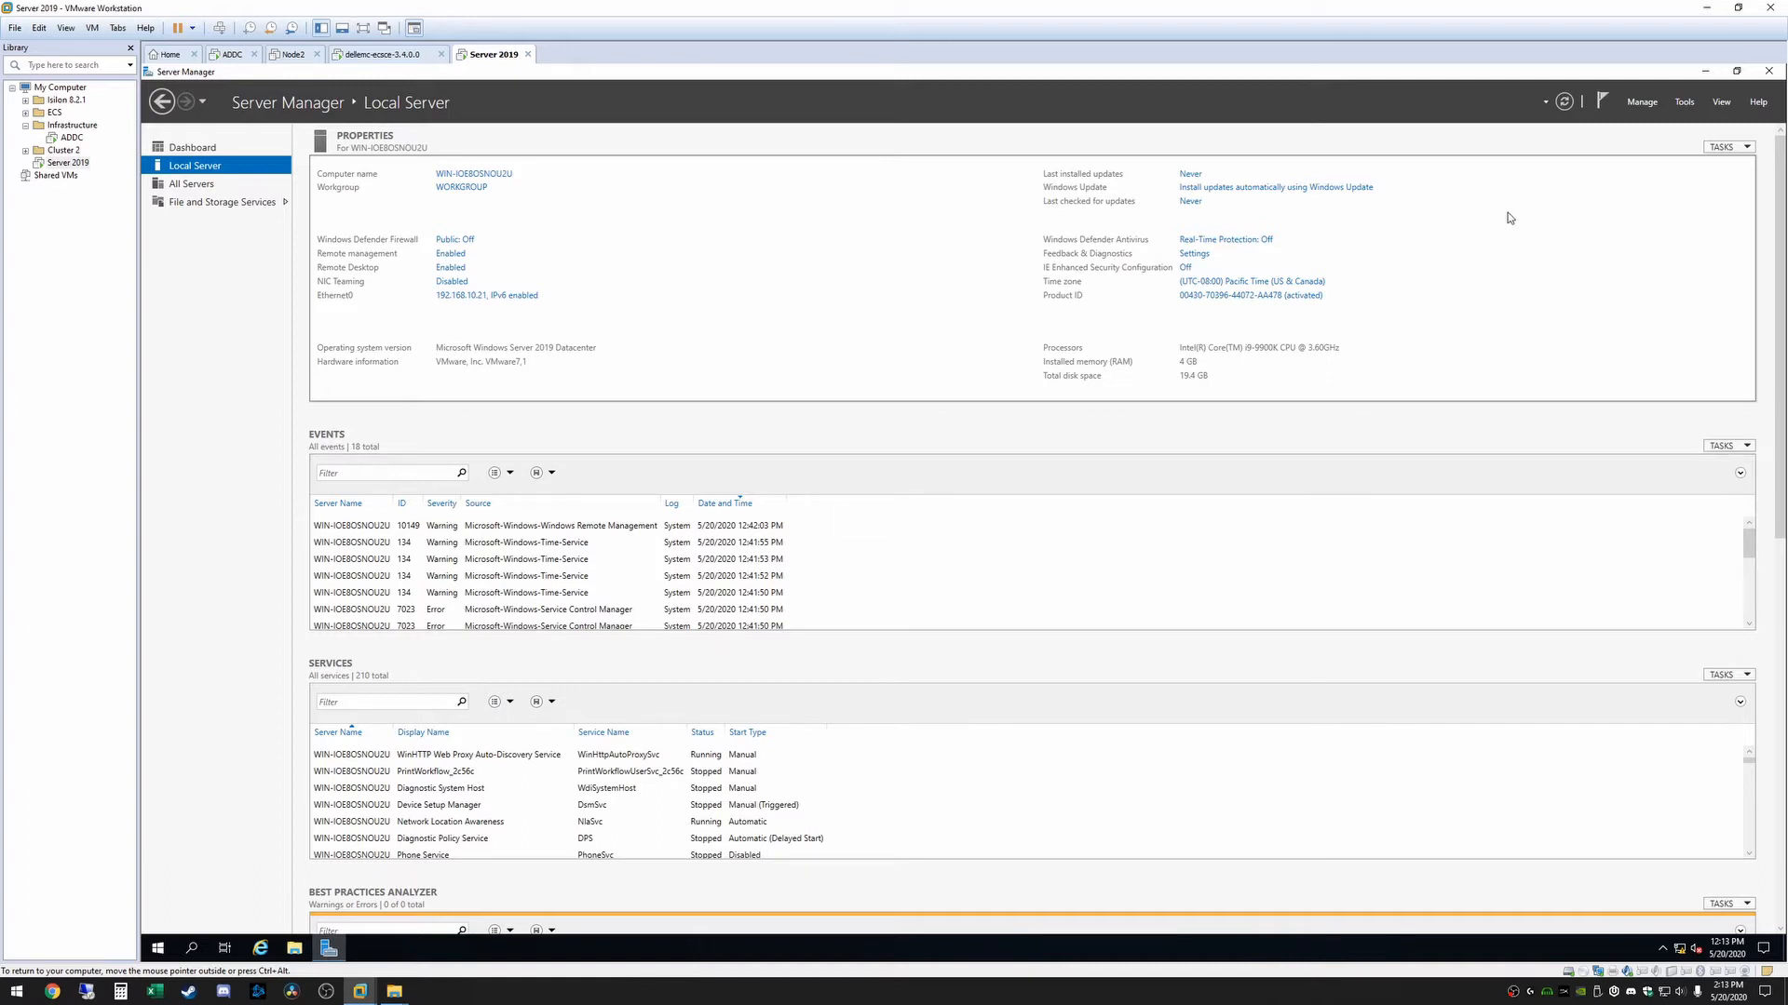
left_click(1643, 103)
left_click(1672, 127)
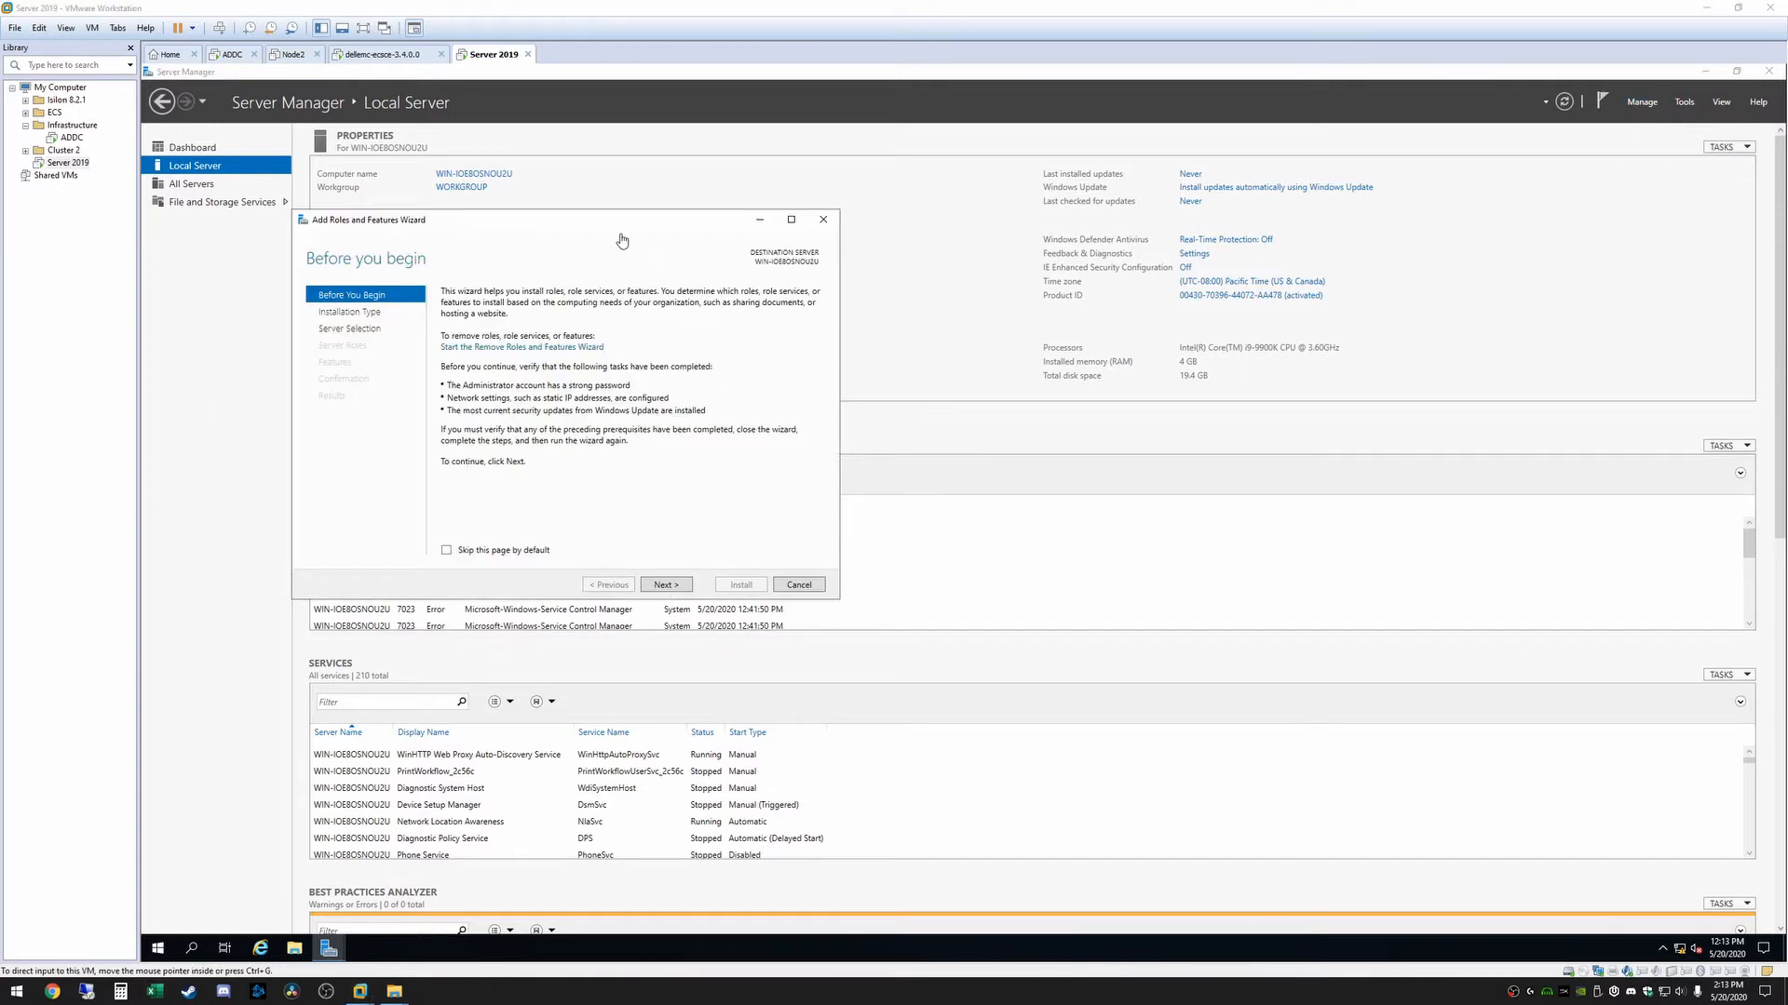
left_click(665, 586)
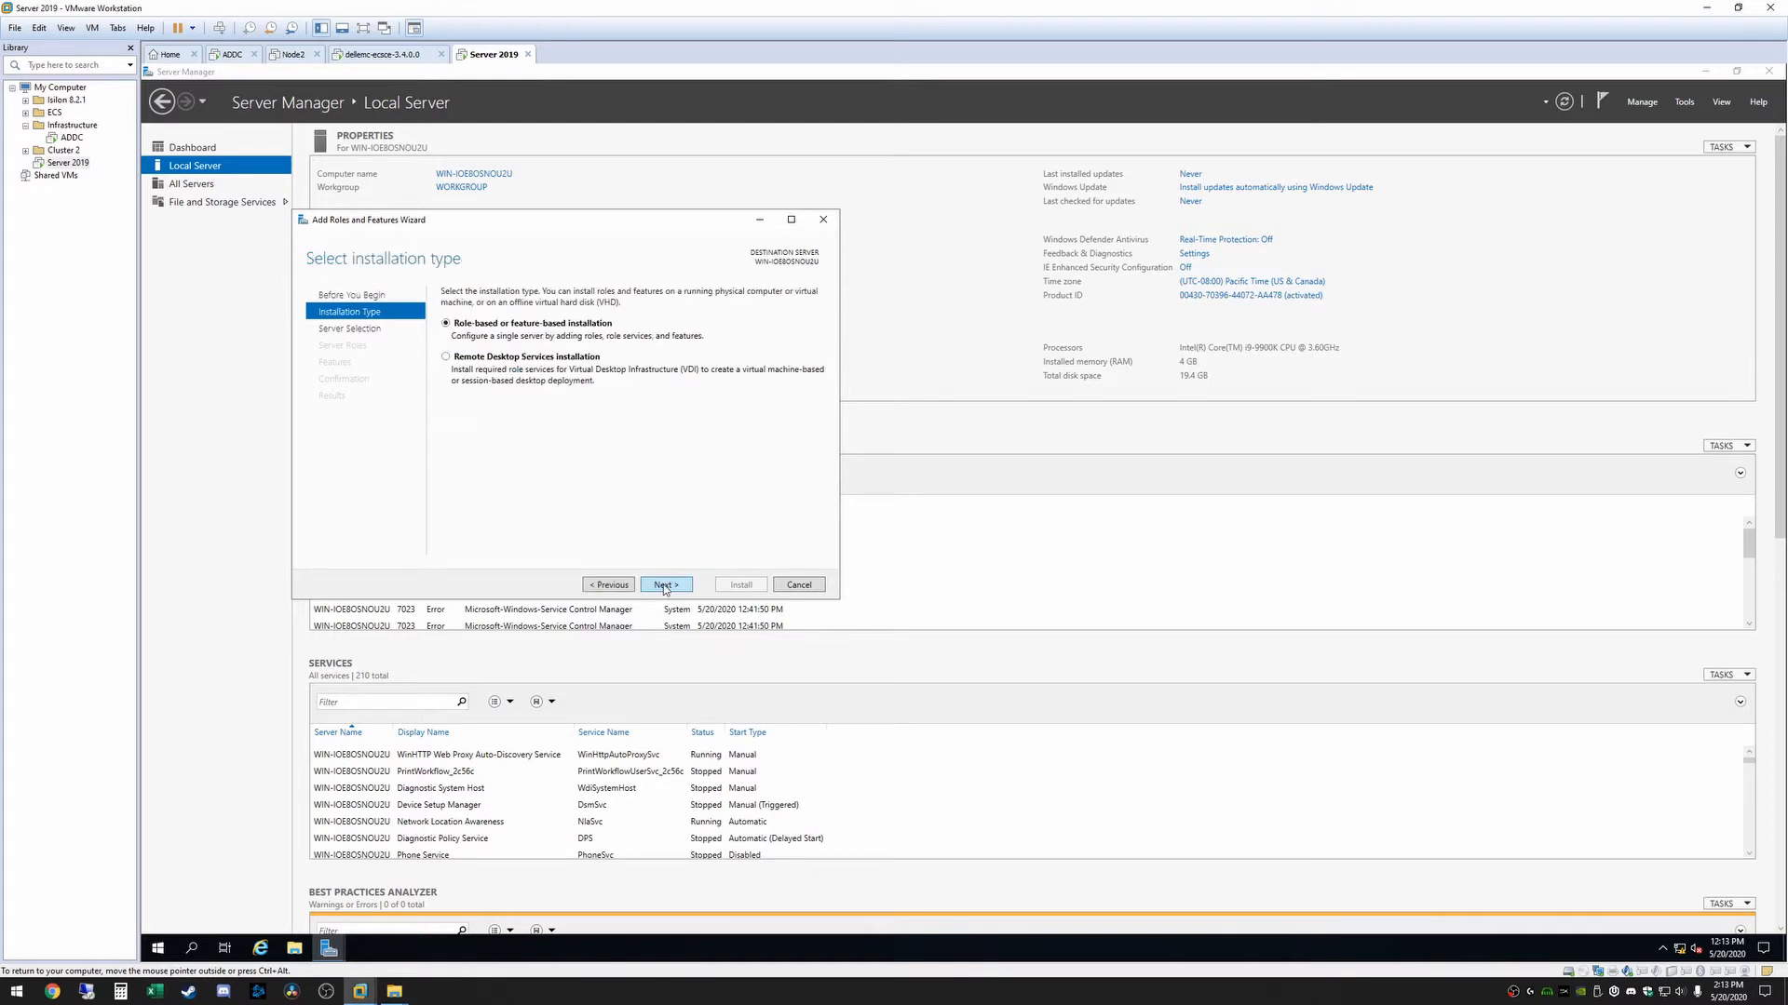
left_click(666, 587)
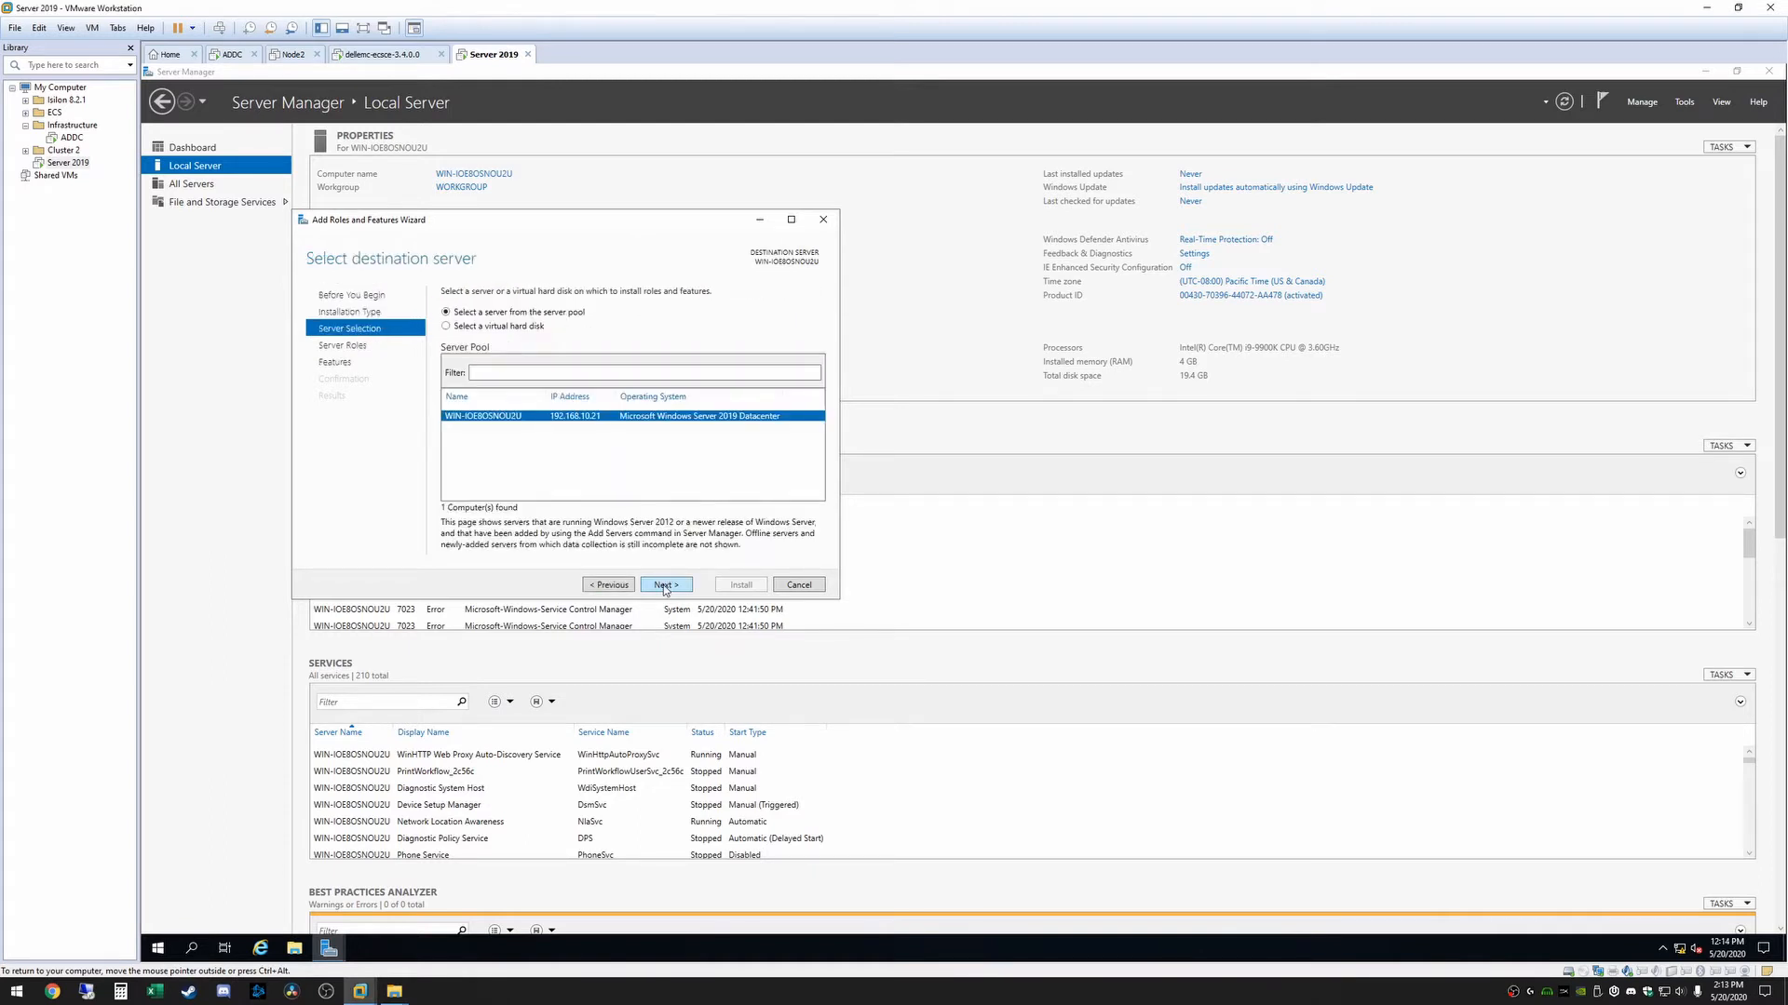
left_click(678, 589)
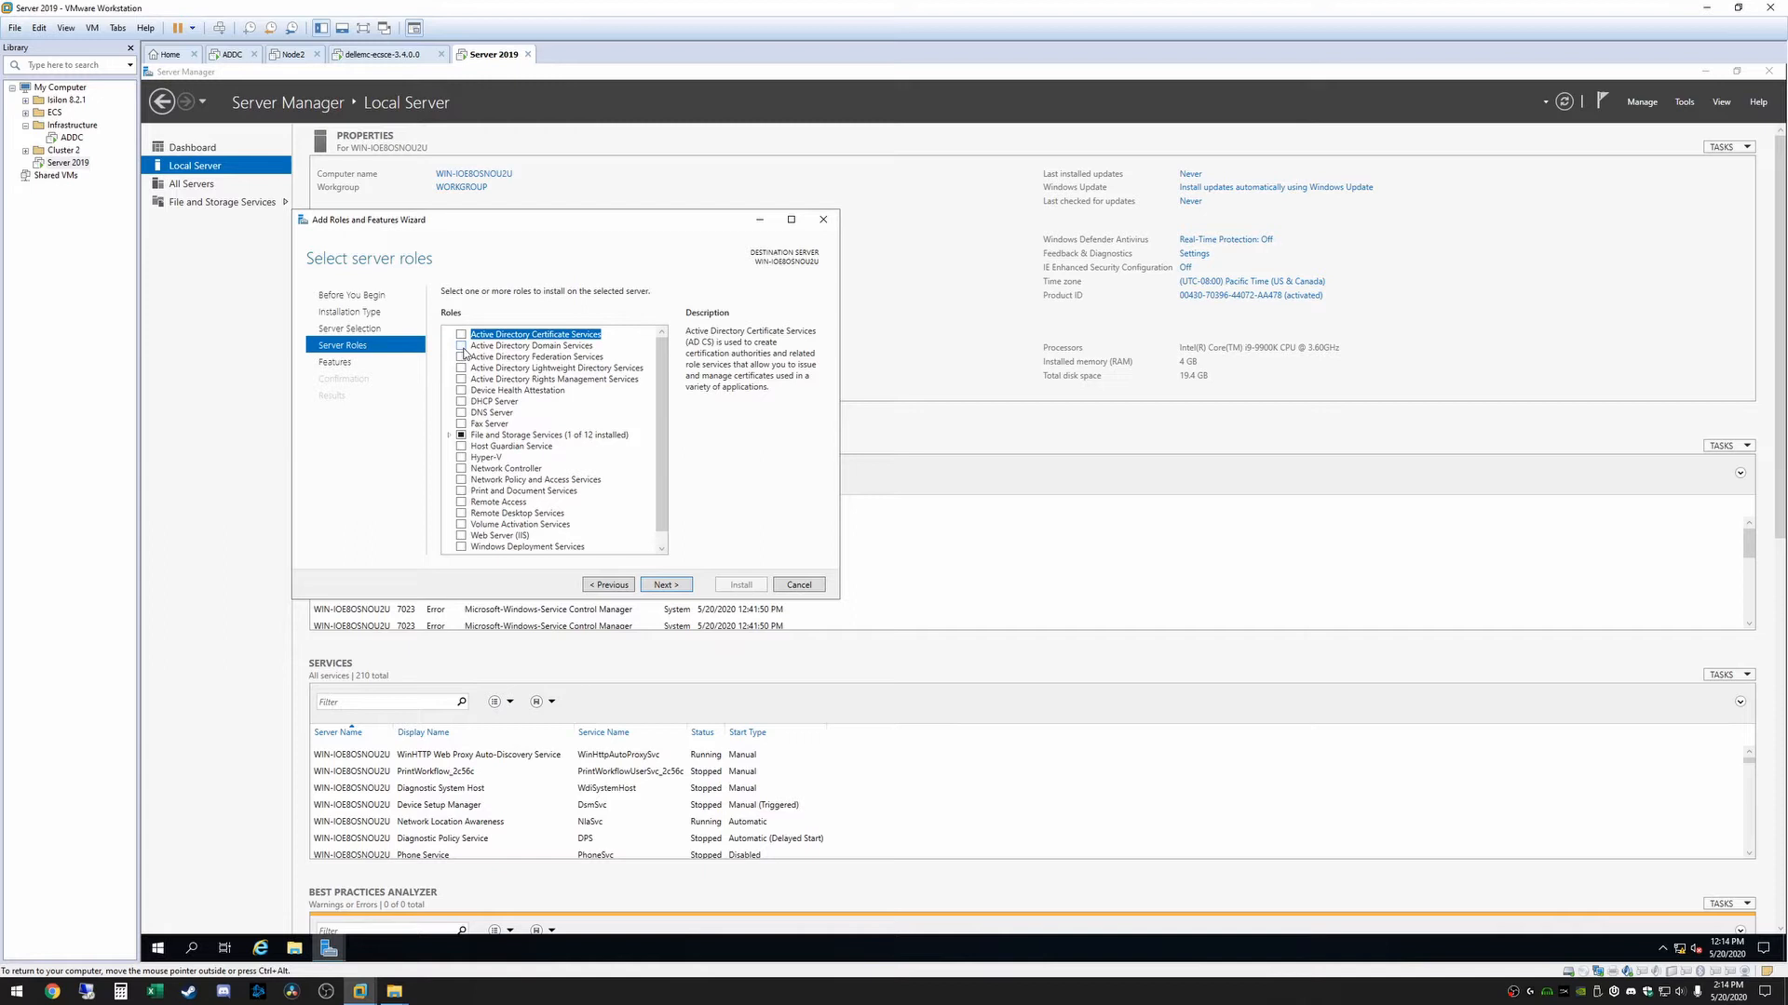
Select the Active Directory Domain Services and DNS Server roles, including their required features and management tools
left_click(461, 346)
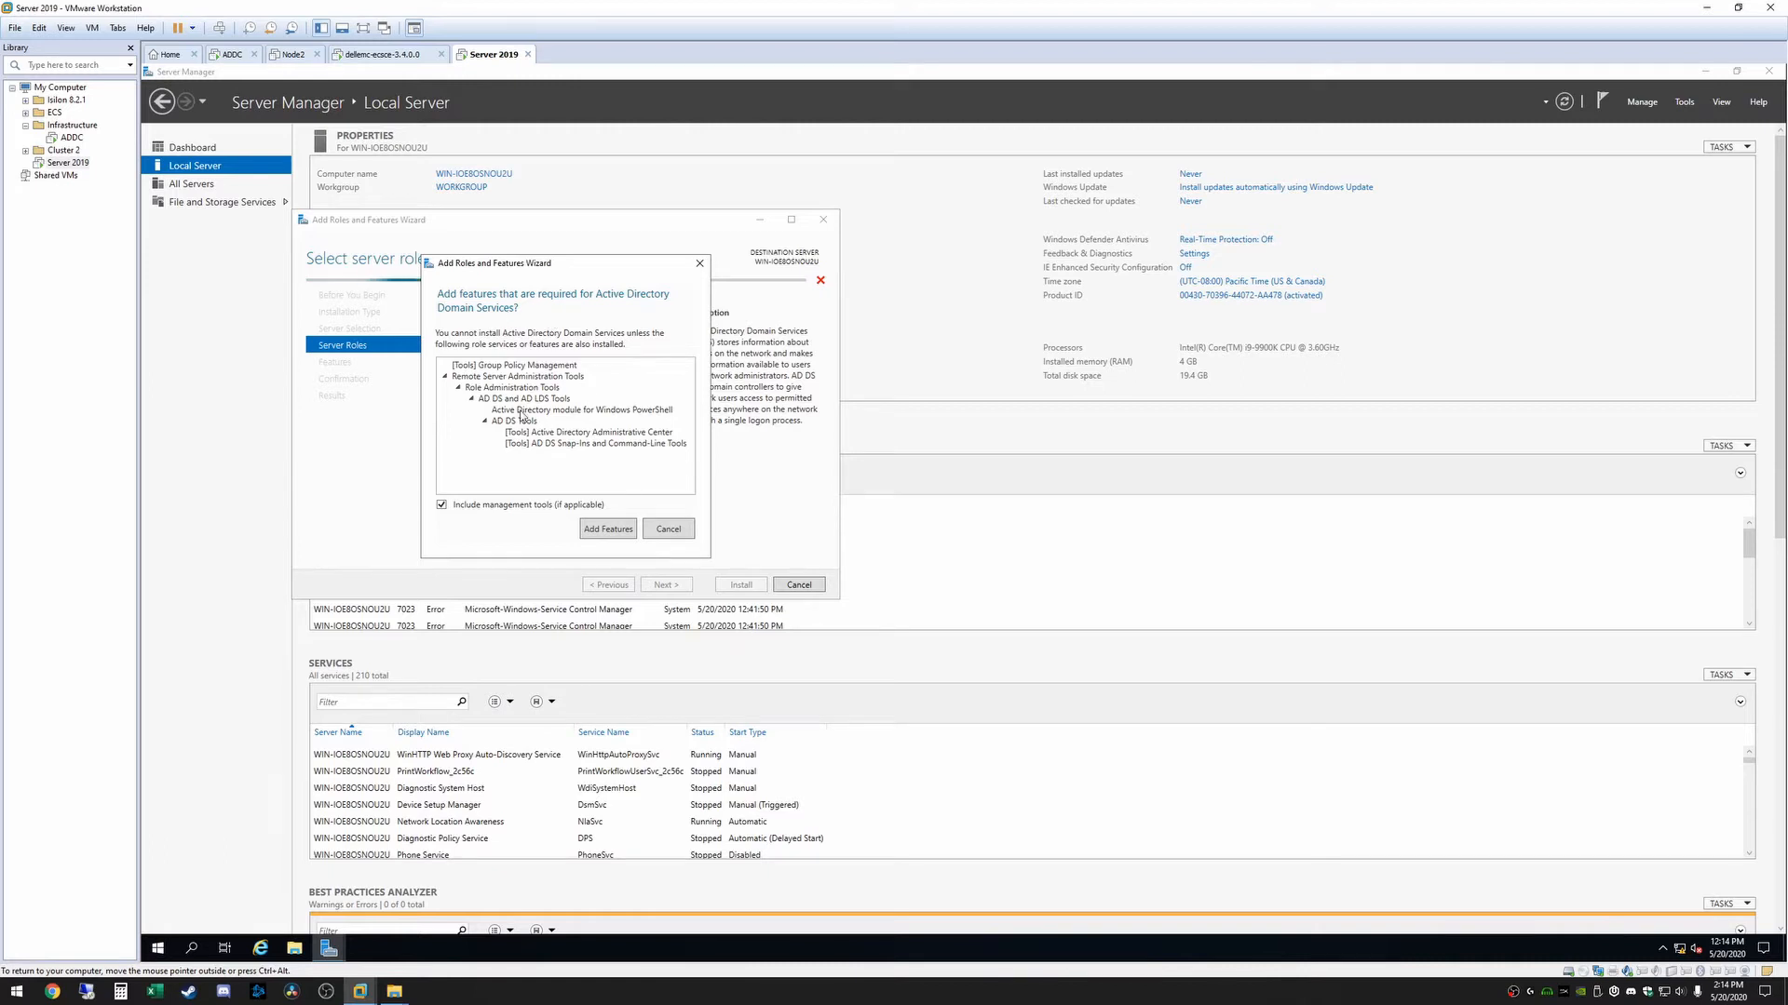
left_click(608, 529)
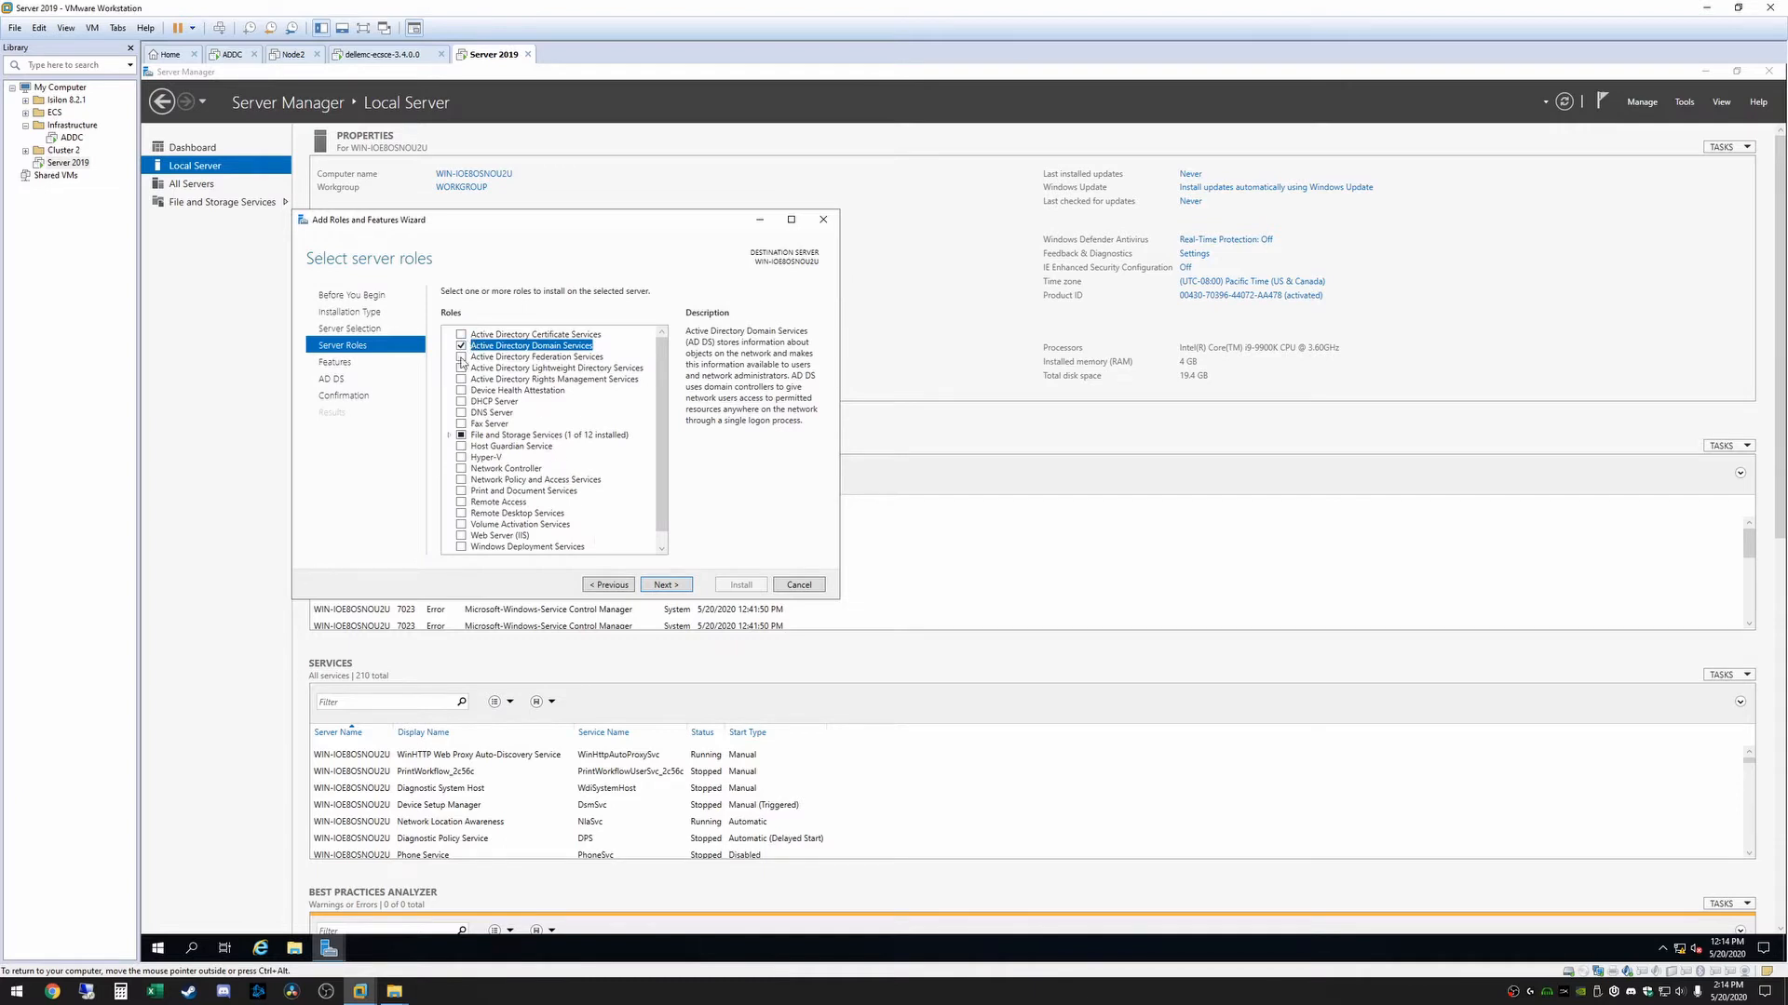
left_click(462, 415)
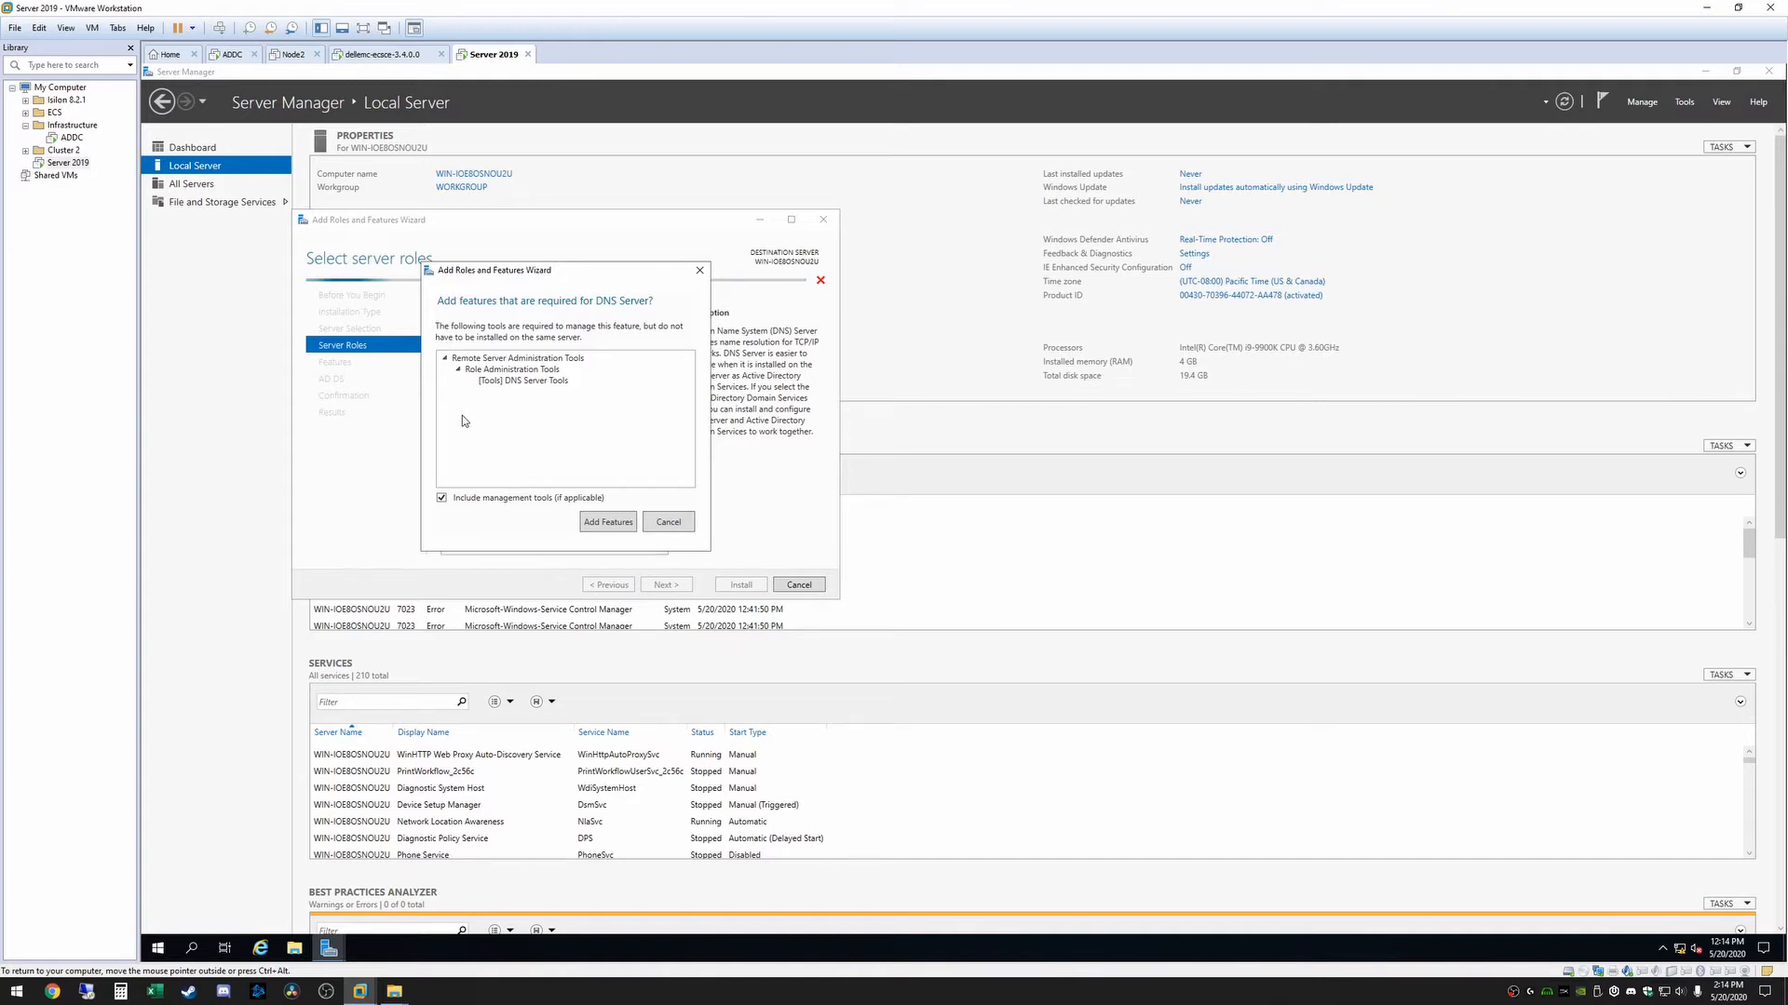
left_click(608, 522)
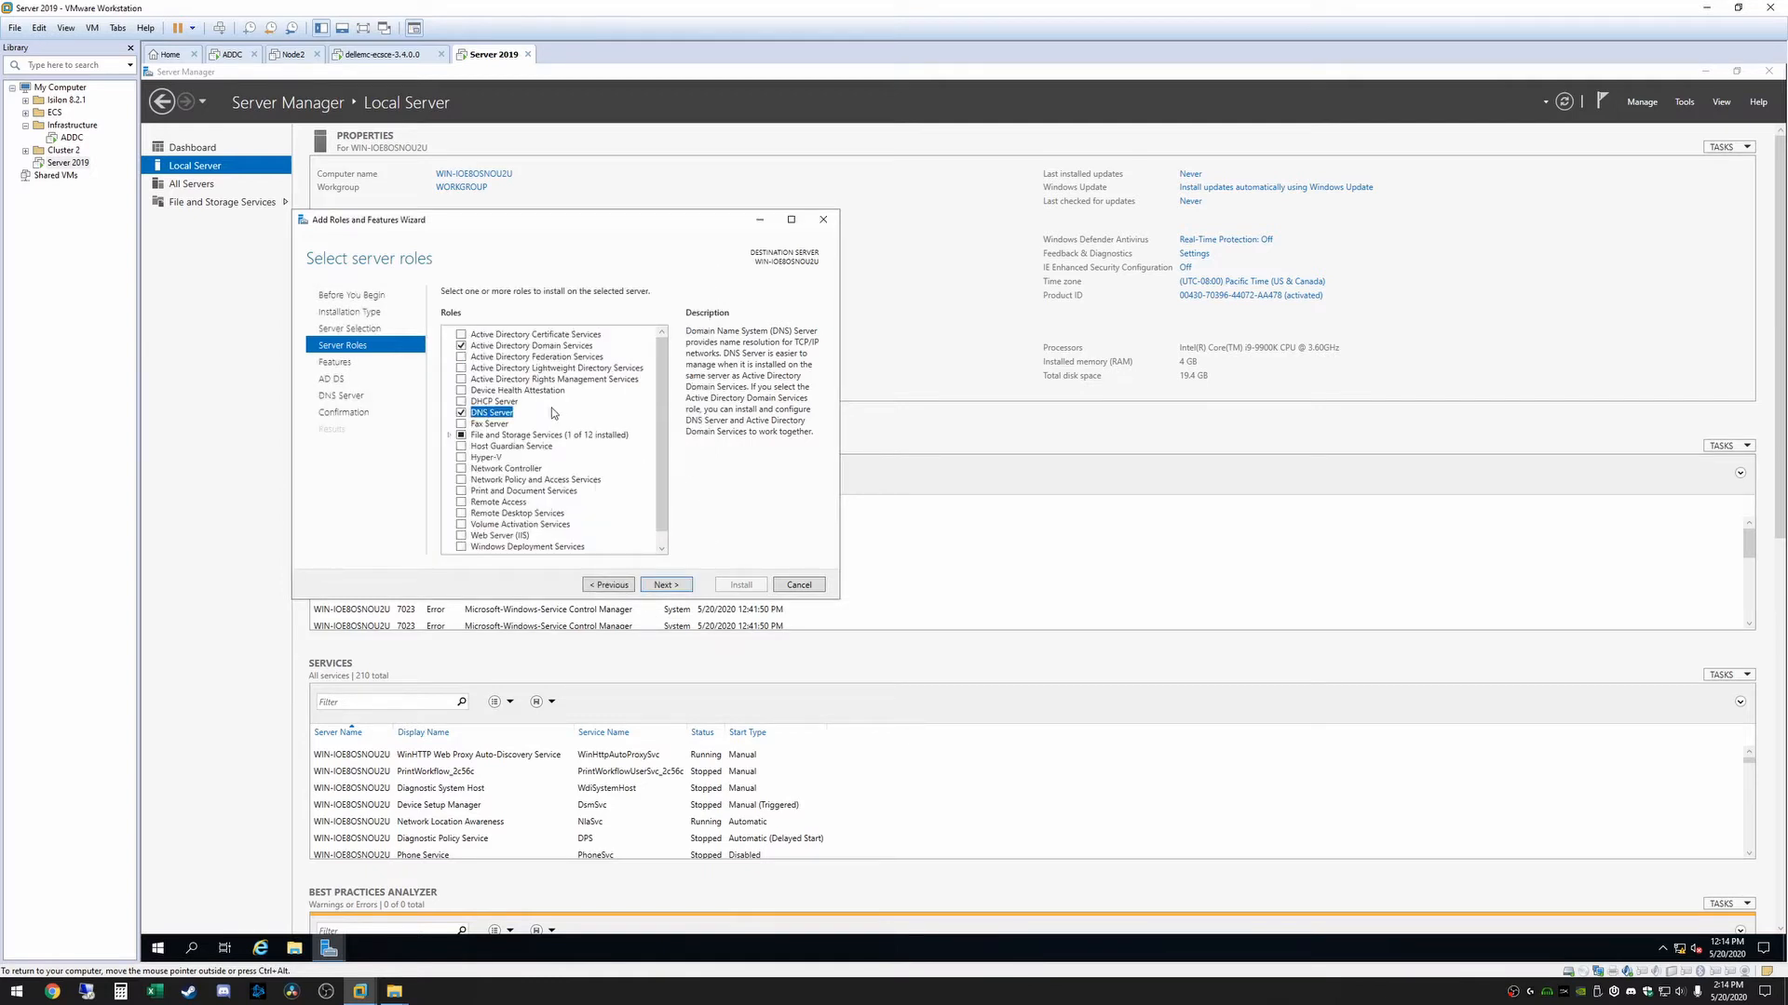
left_click(674, 590)
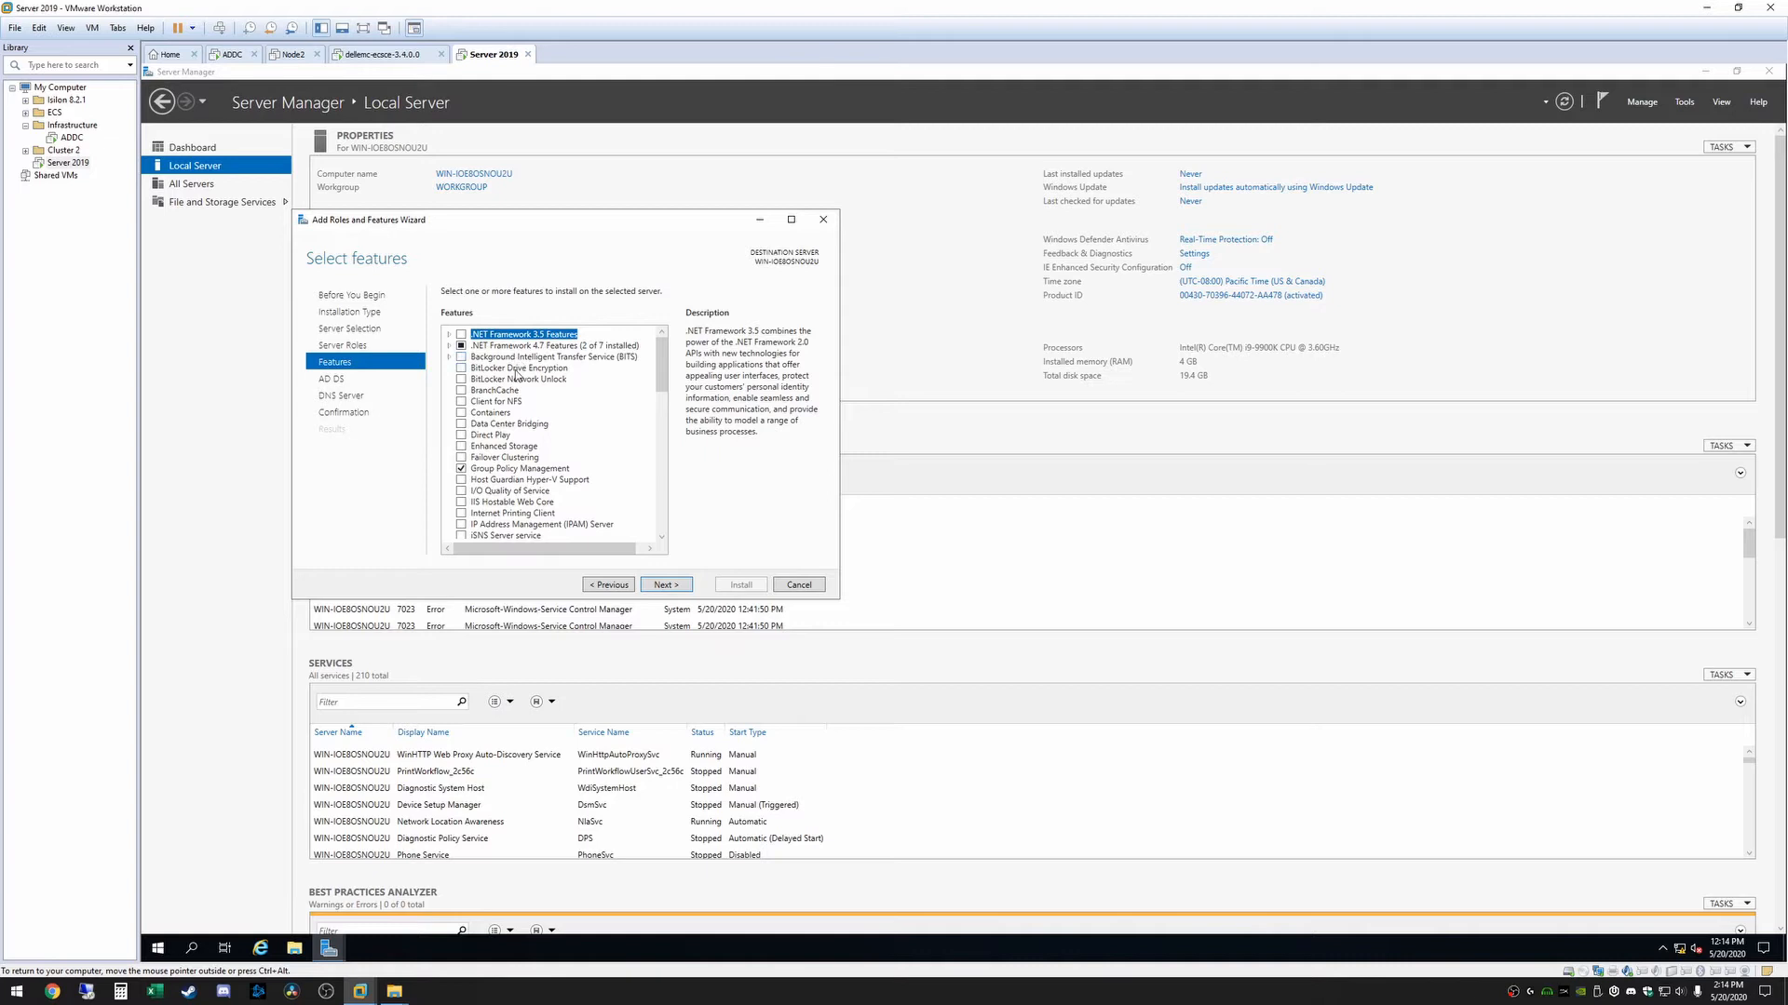
Keep the default features, allow automatic restart of the destination server, and install the selected roles
left_click(672, 586)
left_click(671, 586)
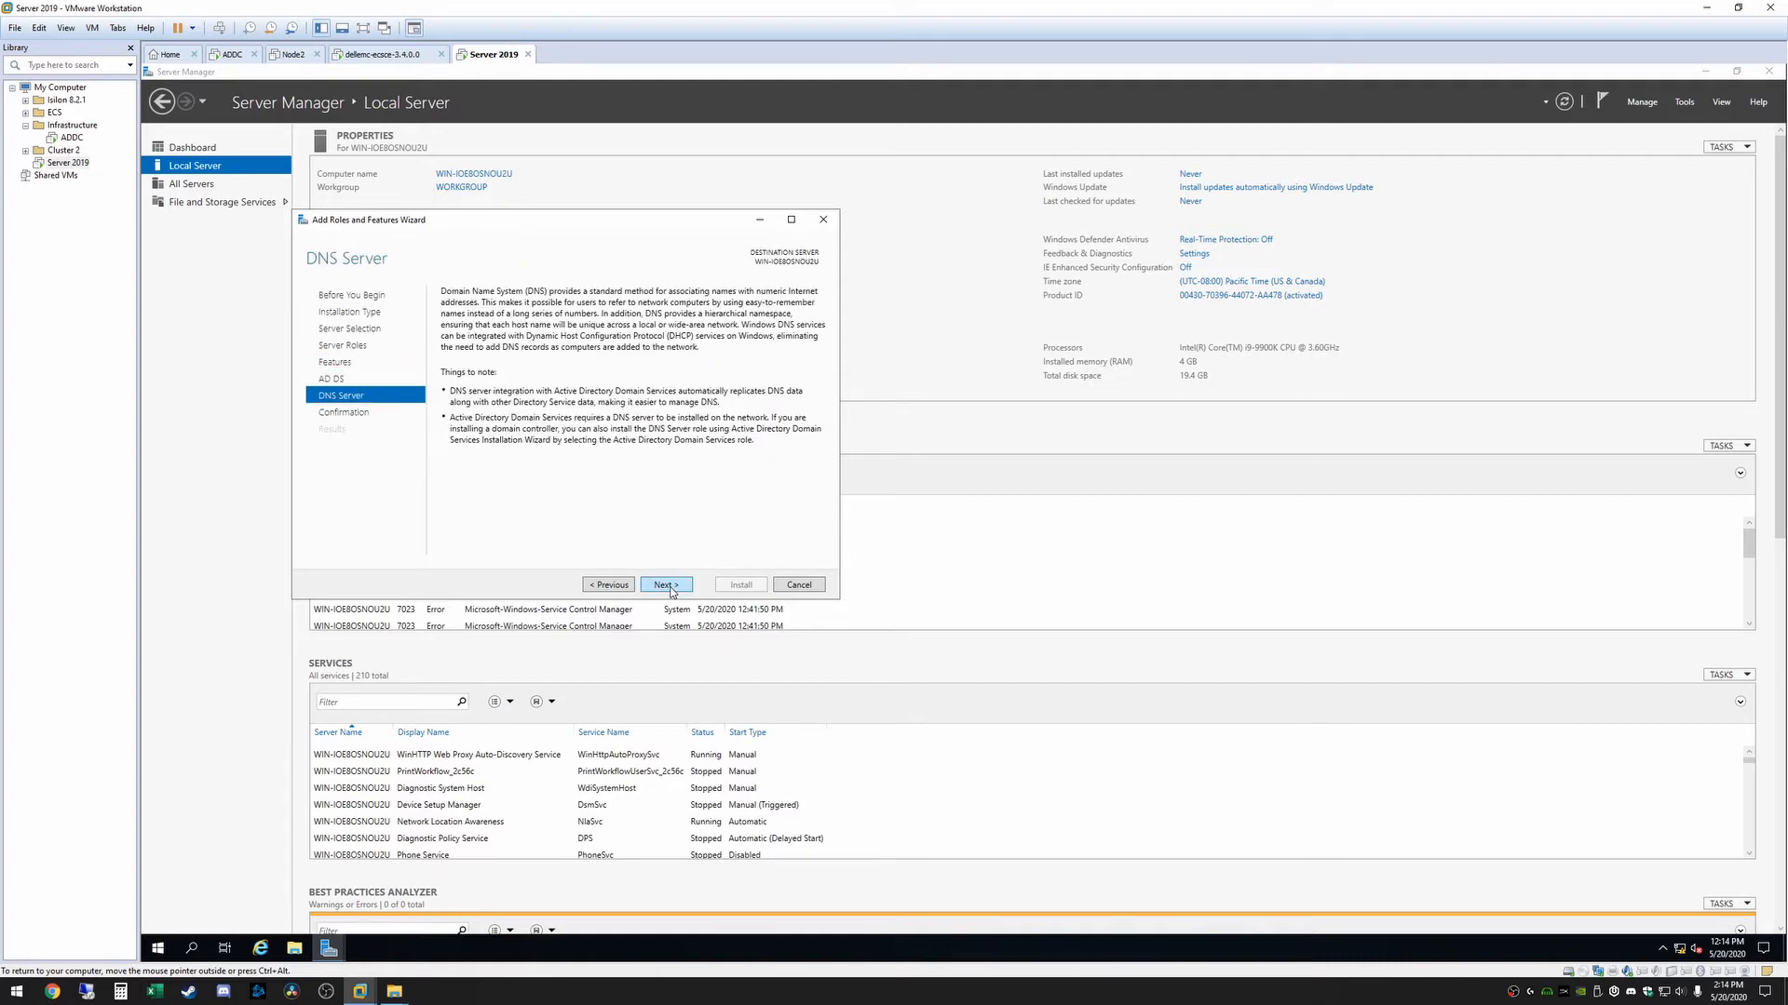
left_click(670, 587)
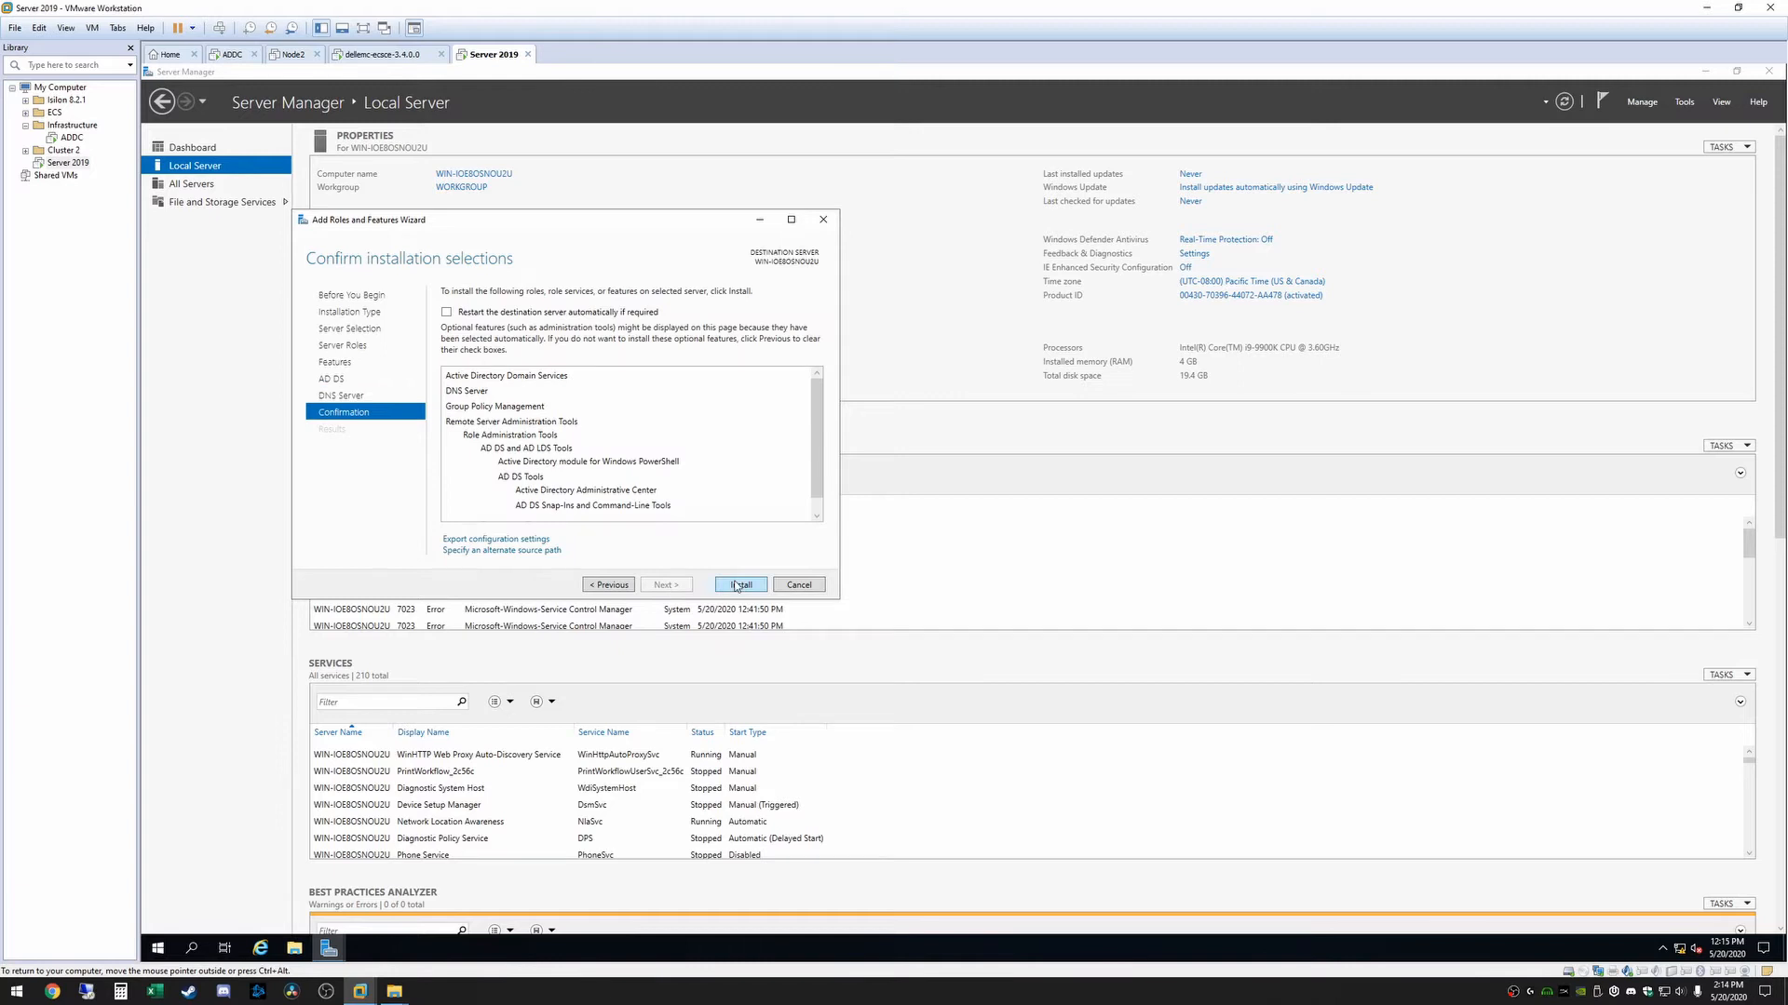
left_click(447, 313)
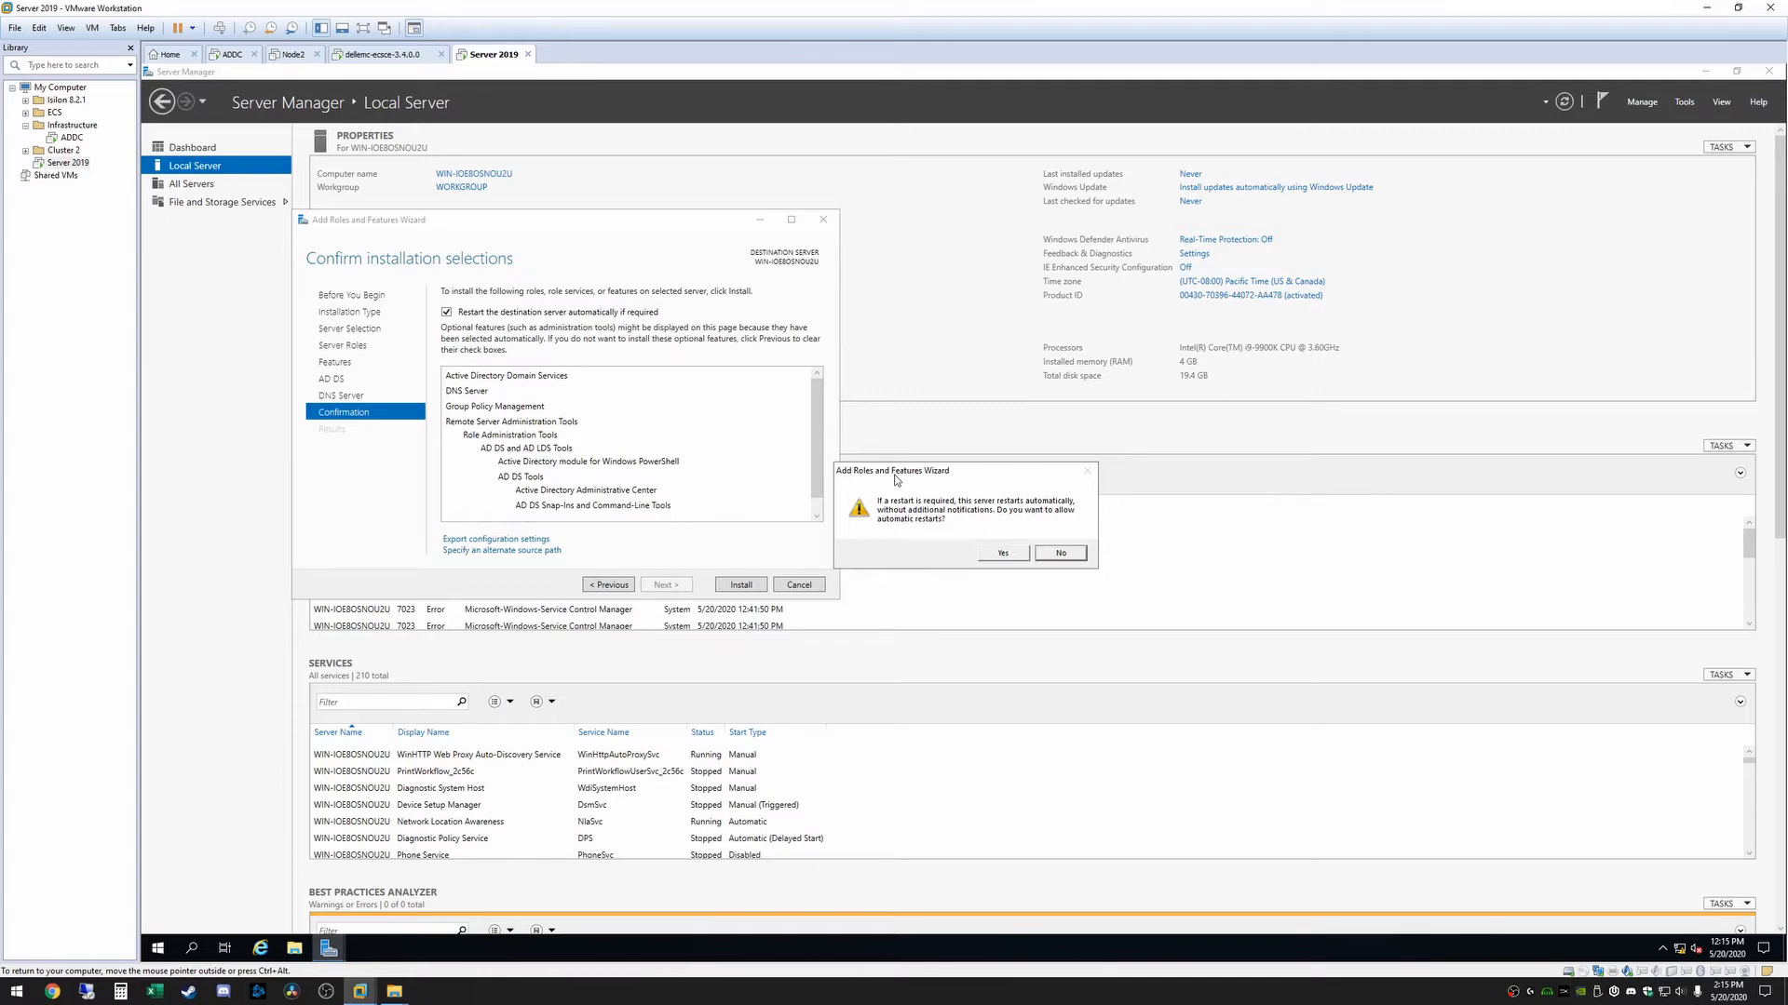
left_click_drag(898, 473, 833, 443)
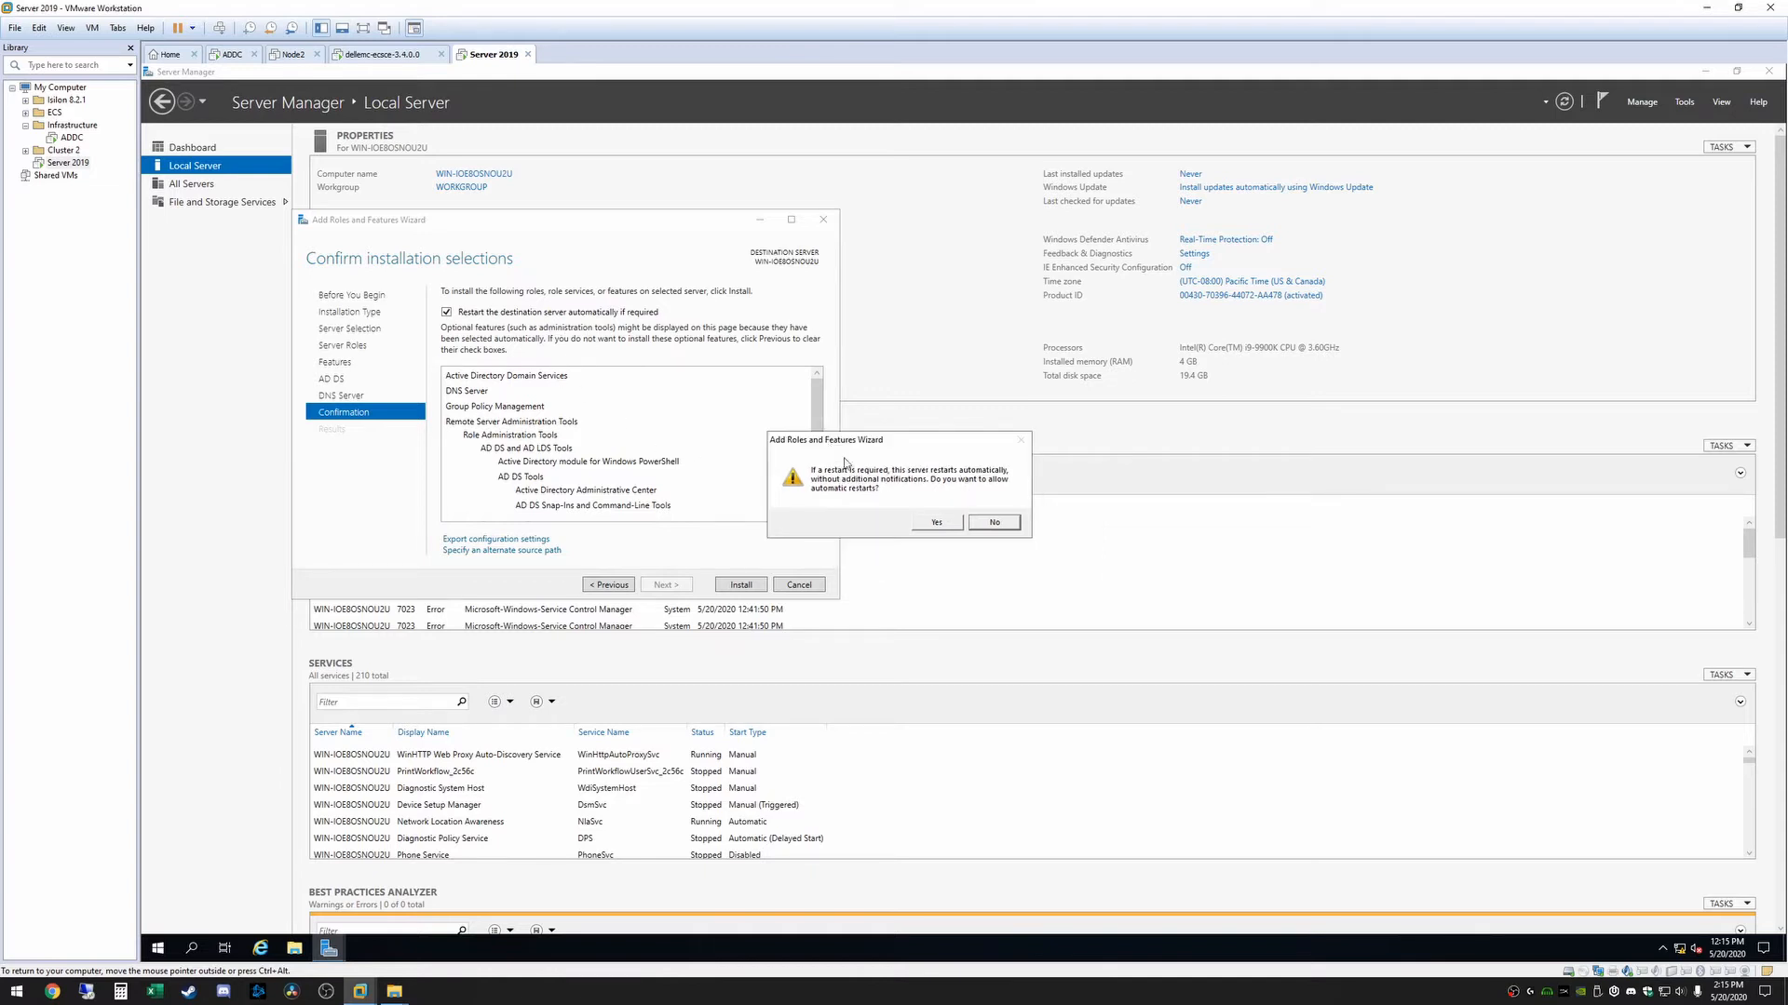
left_click(938, 523)
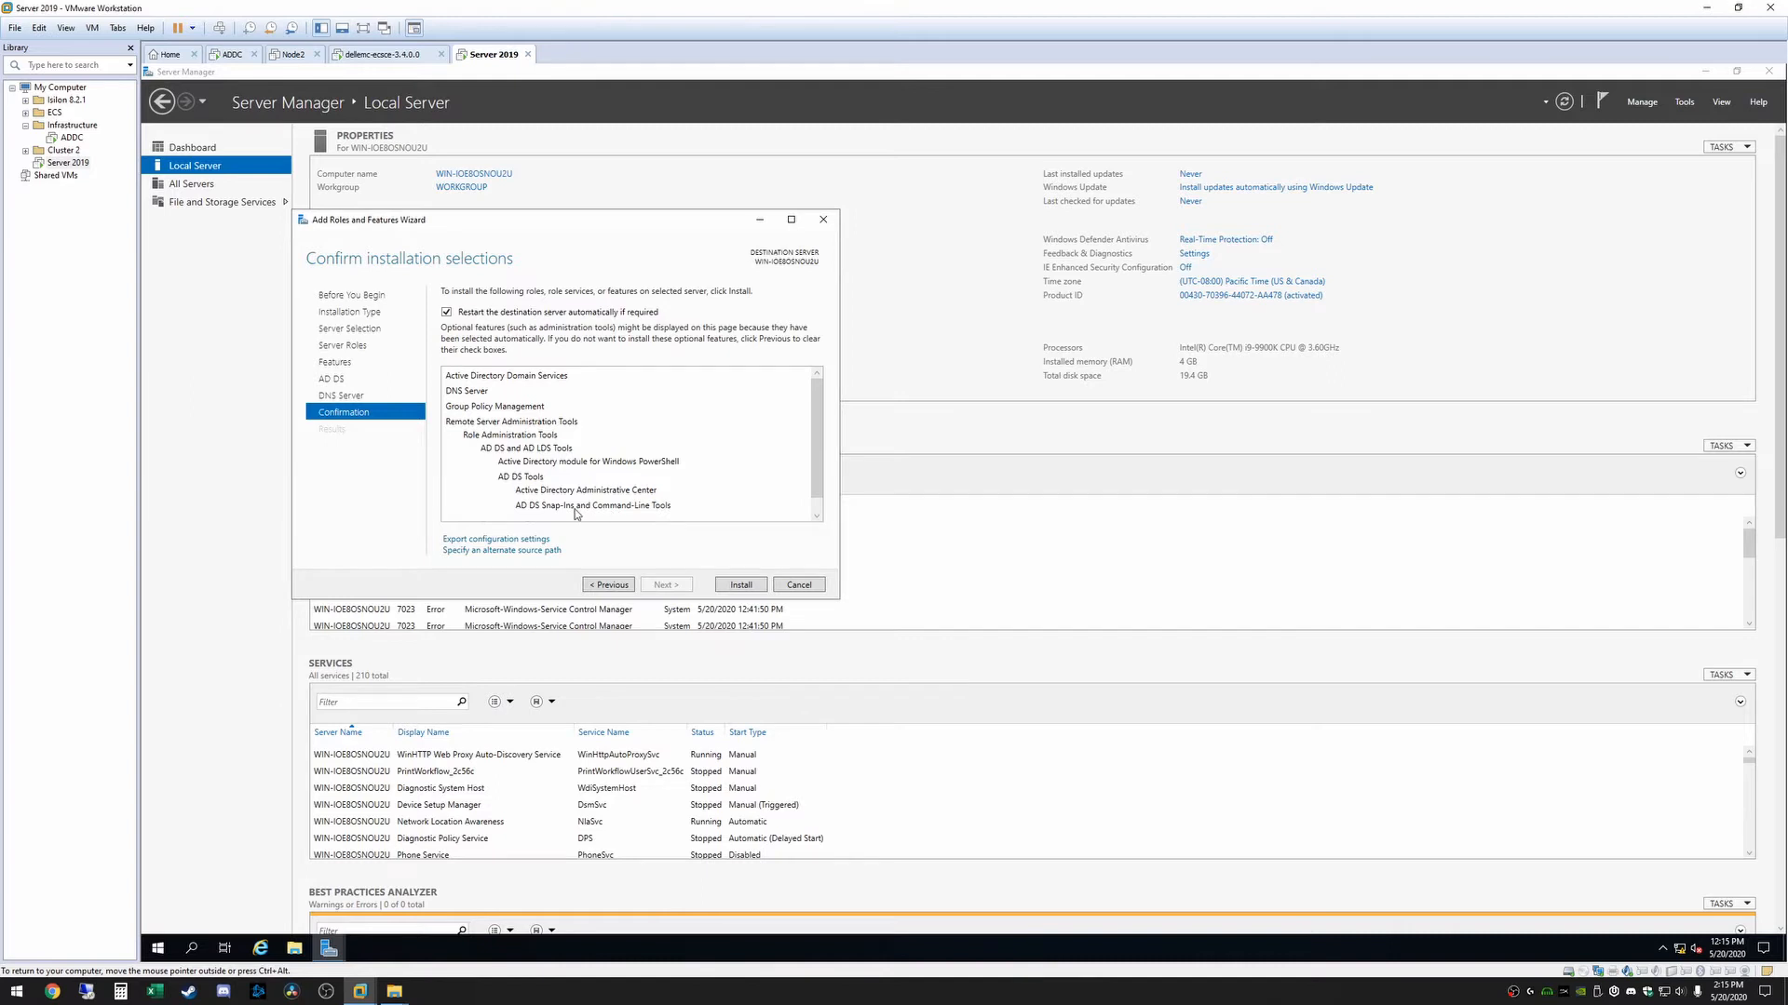
left_click(743, 586)
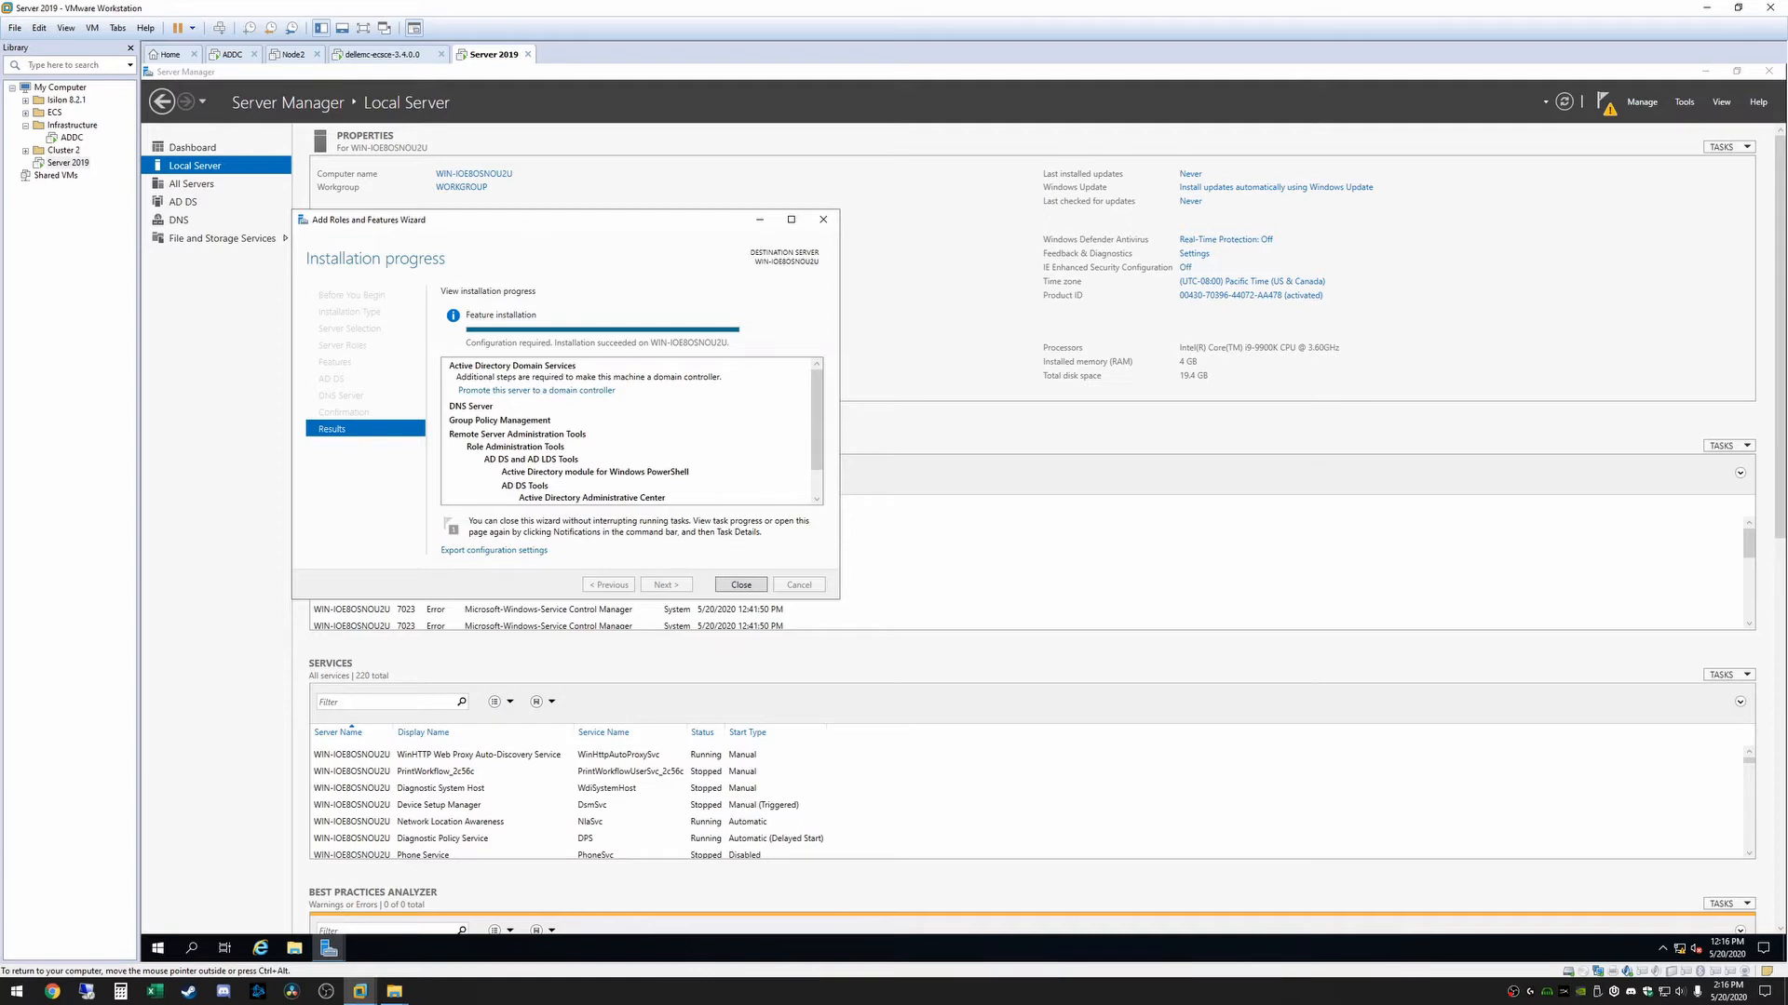
left_click(920, 600)
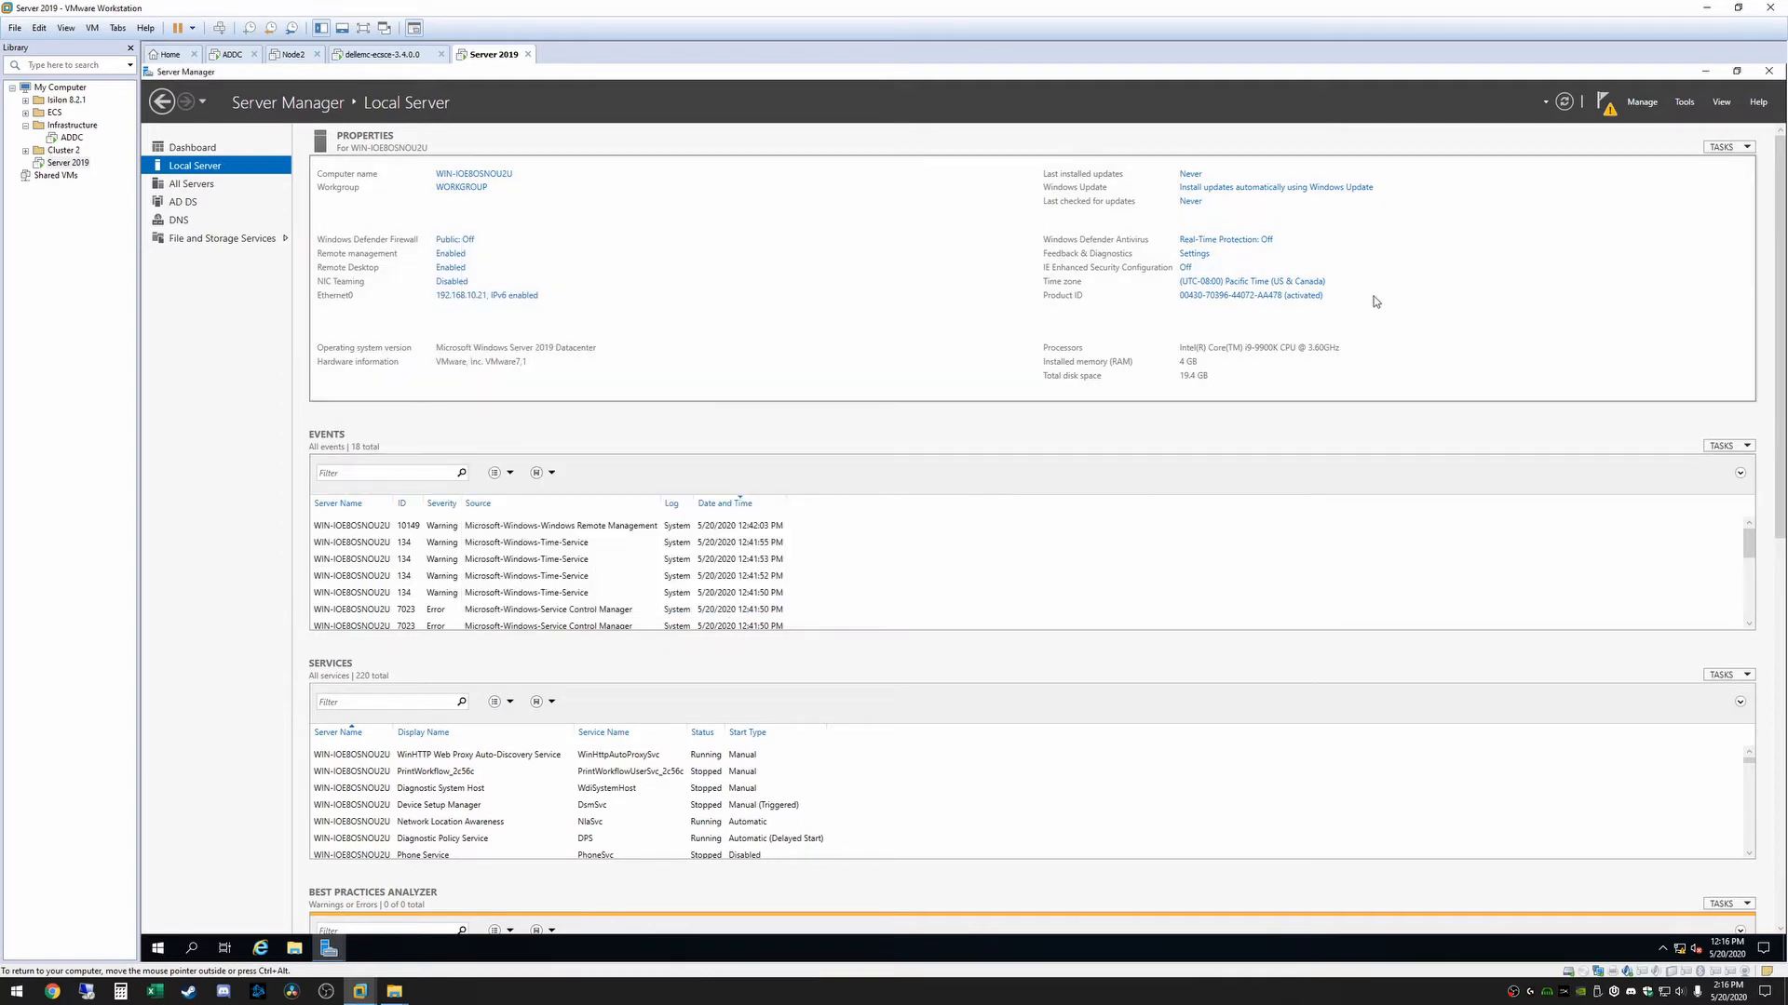
Start promoting the server to a domain controller, adding a new forest with the root domain name jblab.com
left_click(1605, 105)
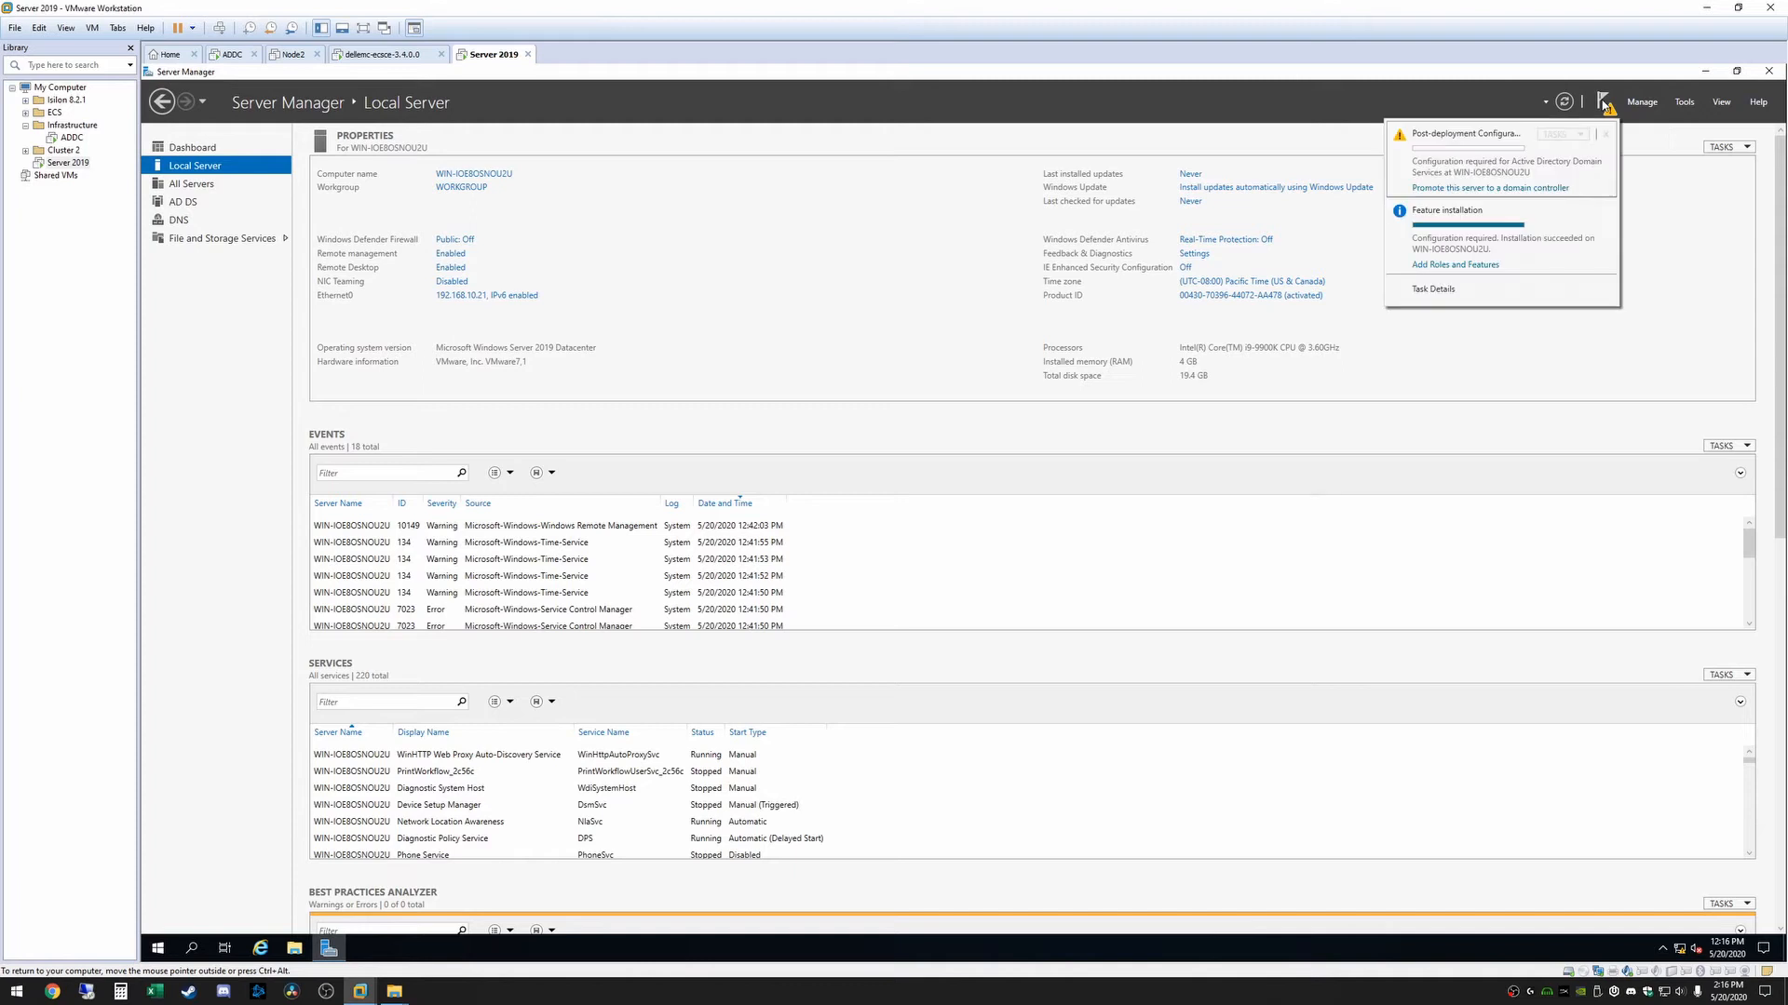
left_click(1473, 189)
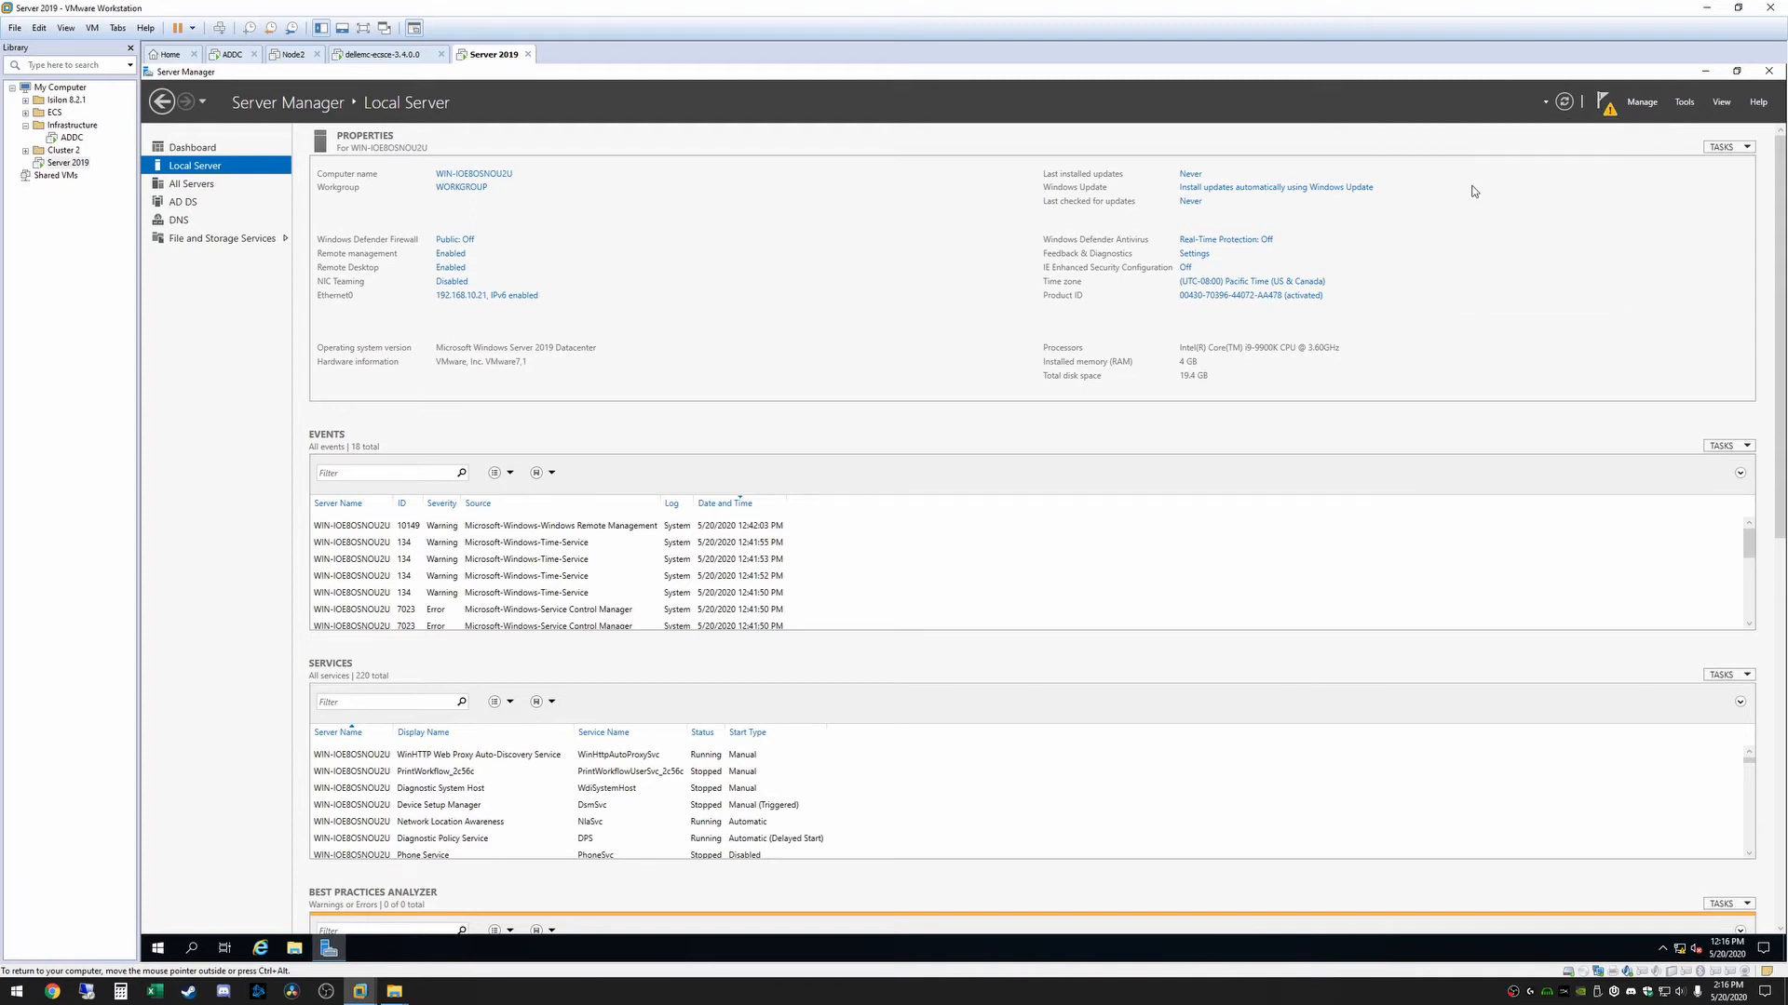
left_click_drag(411, 103, 783, 314)
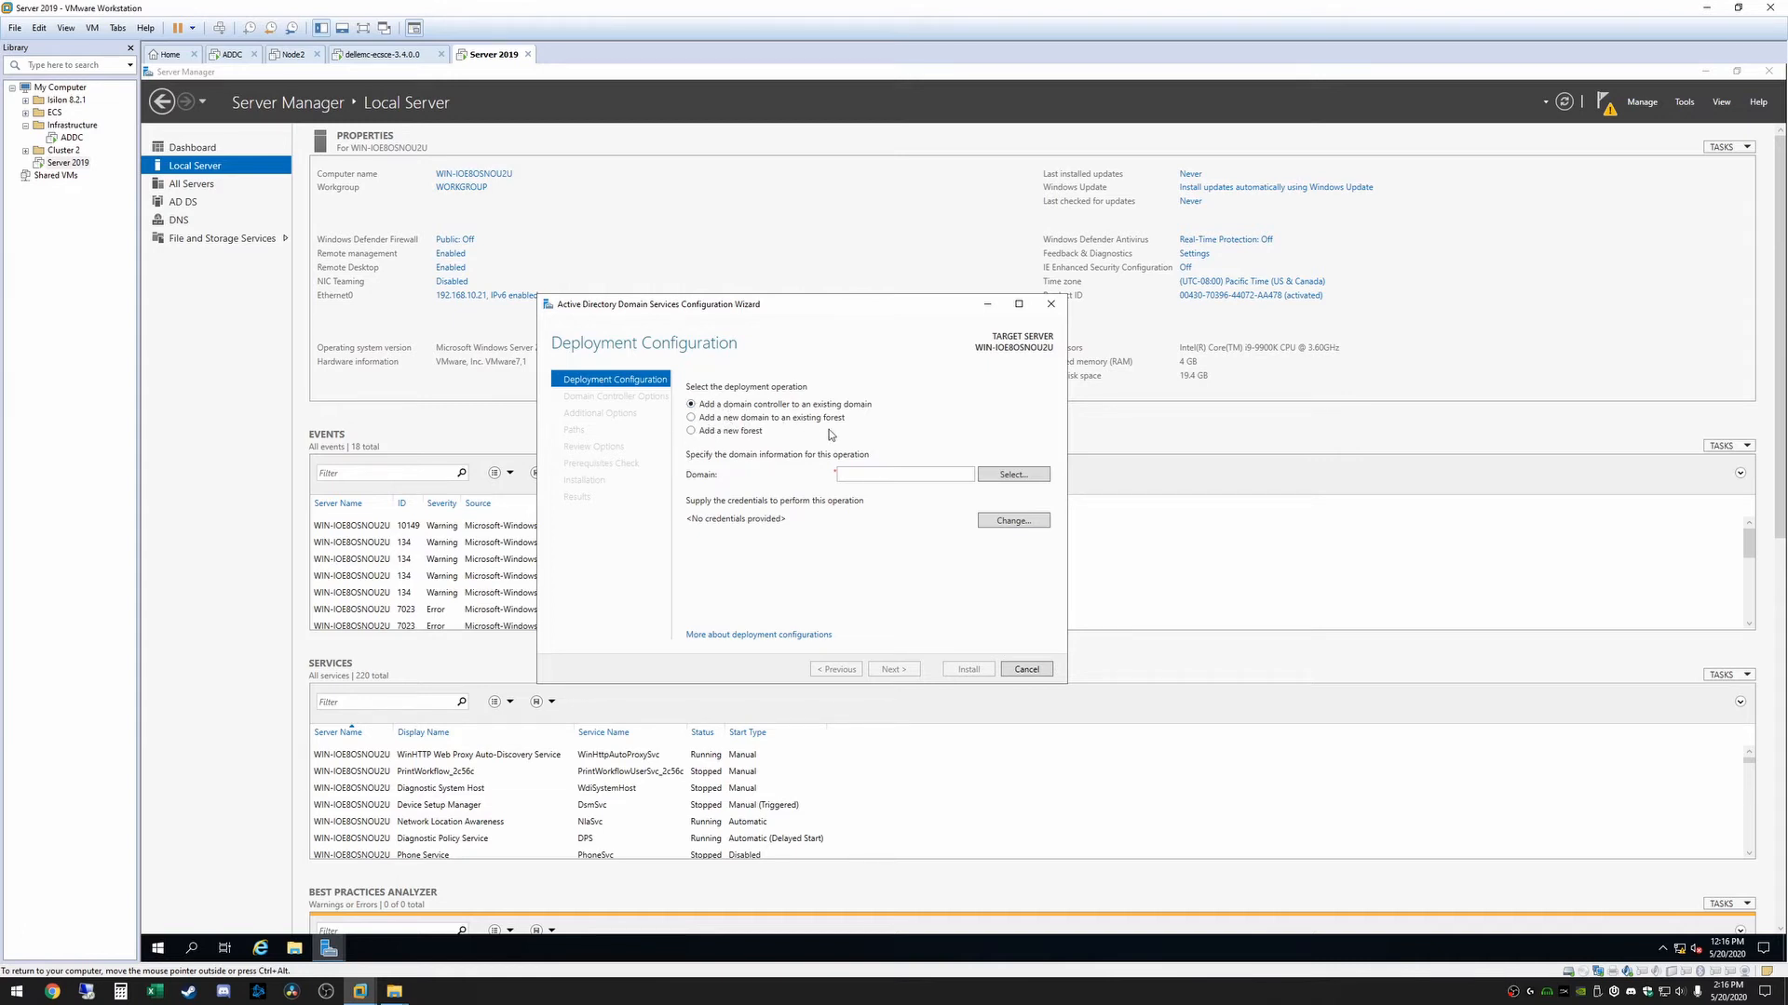
left_click(691, 431)
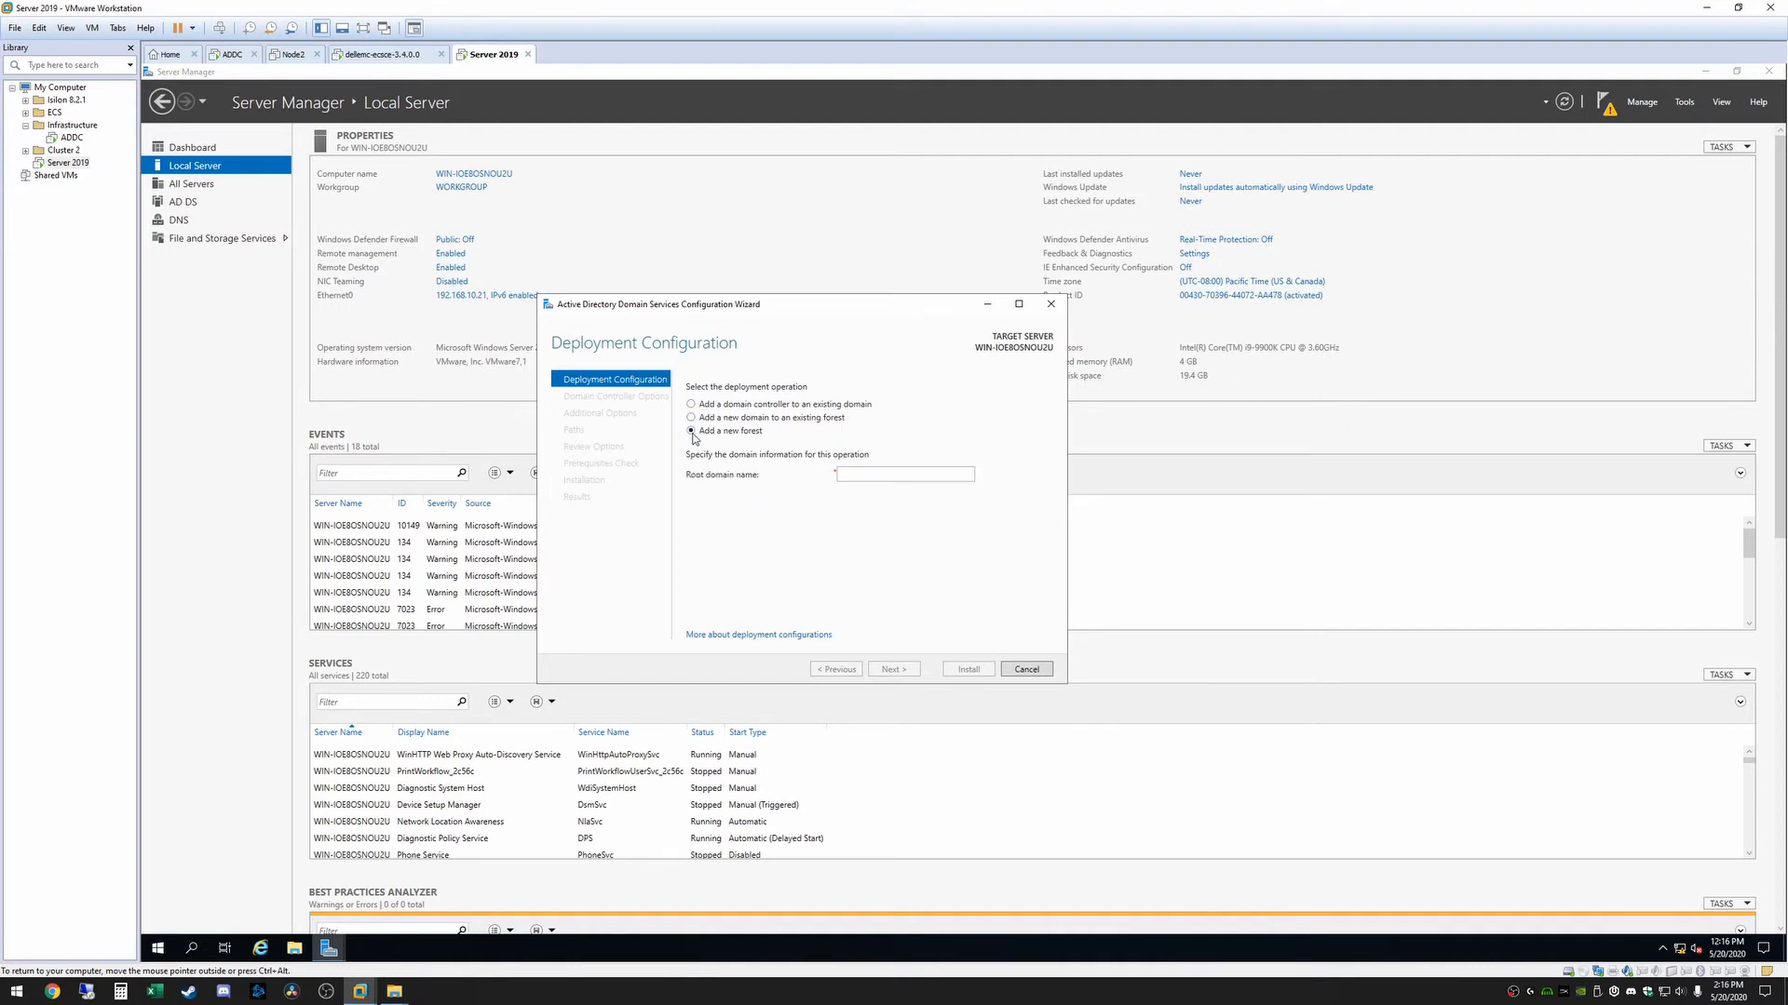
left_click(894, 475)
type("jblab.com")
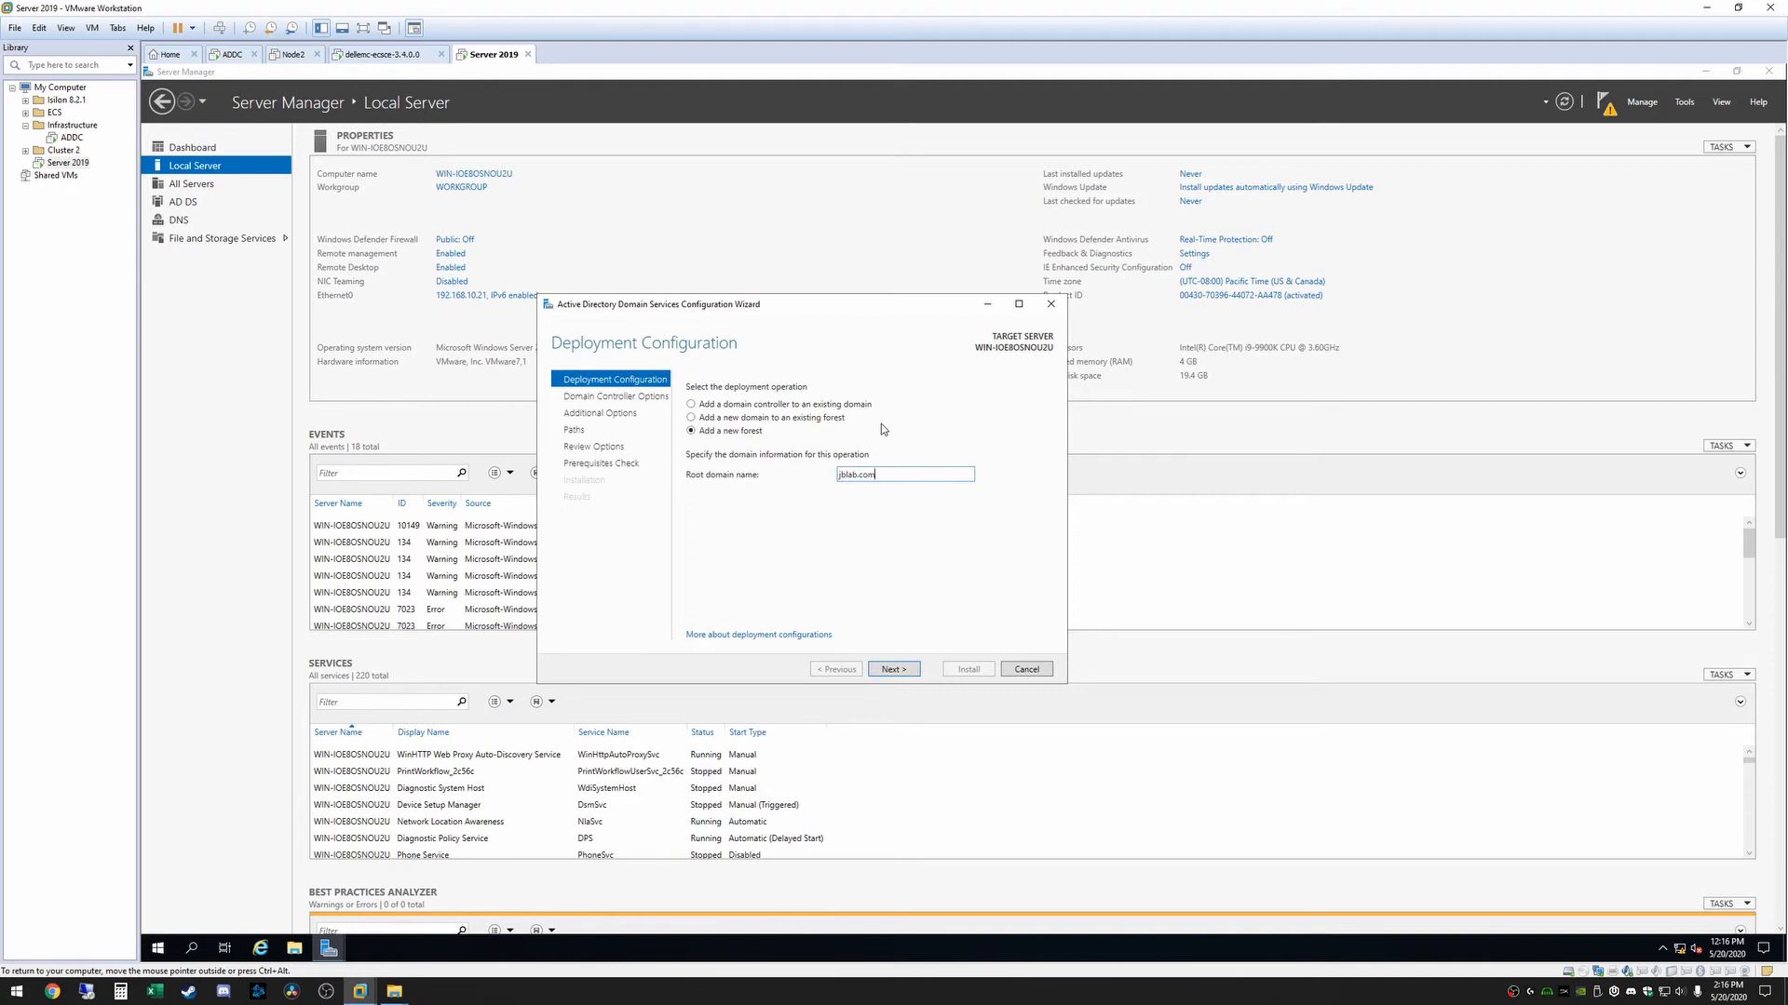
left_click(892, 670)
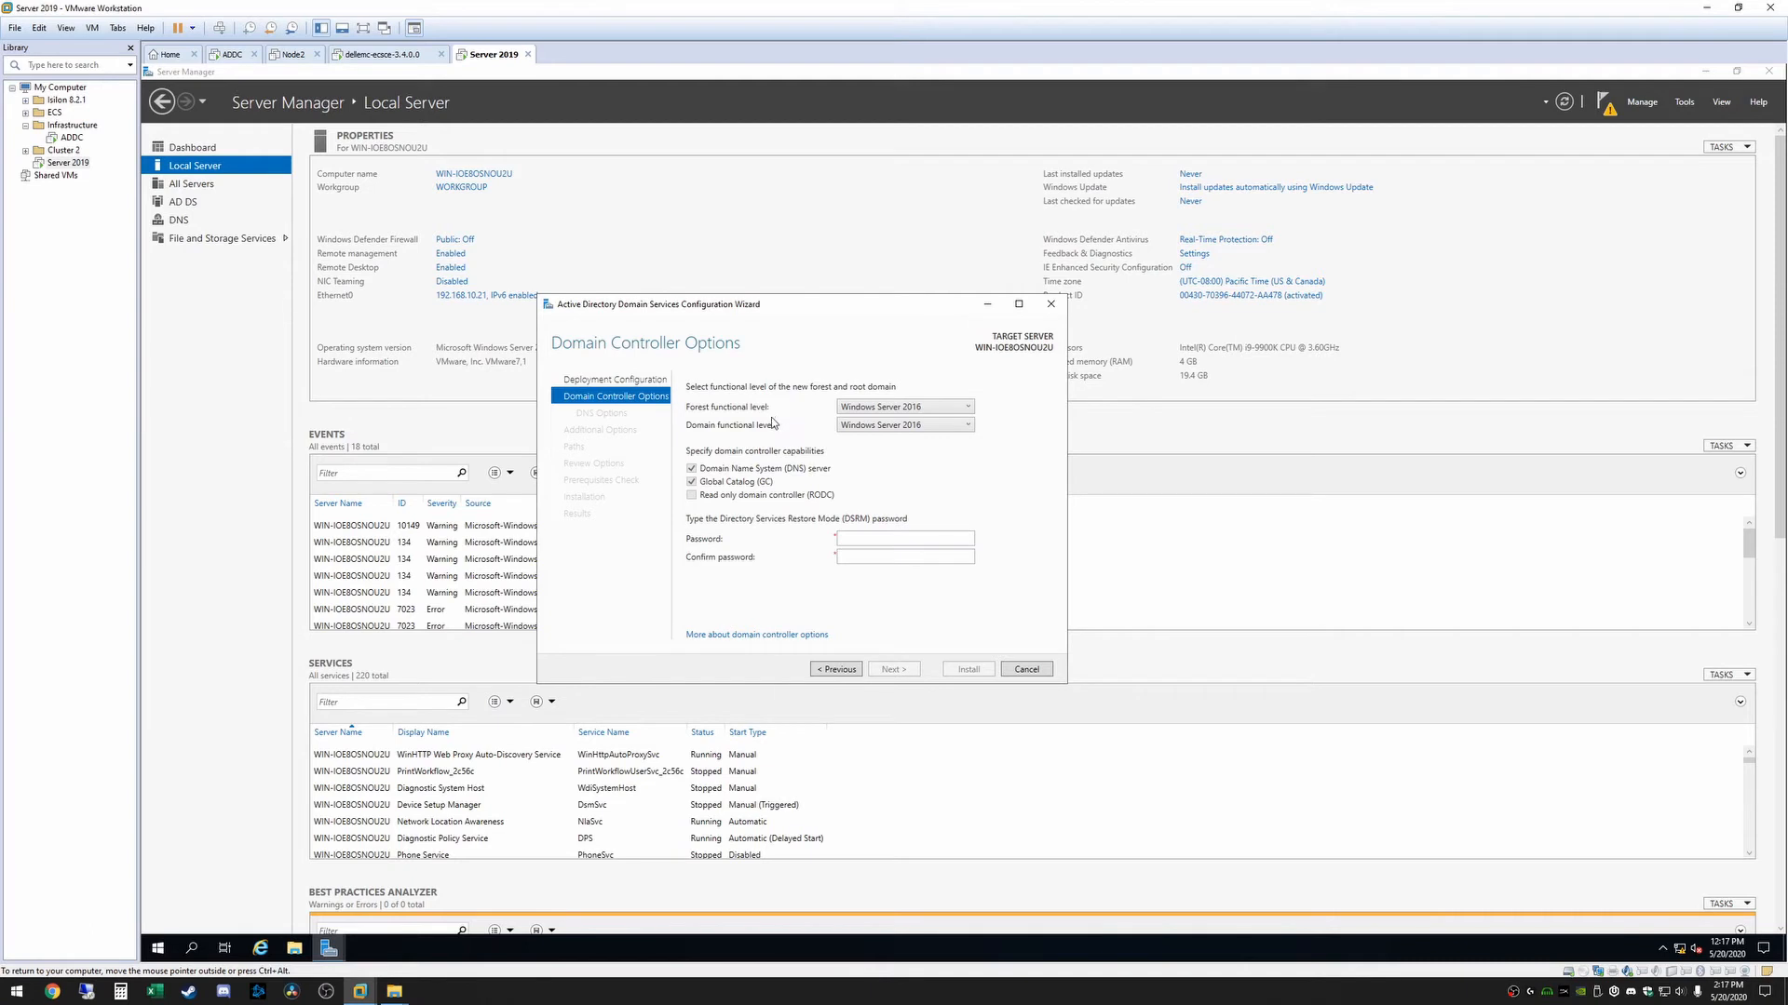
Check the available forest functional levels and choose Windows Server 2016
left_click(967, 408)
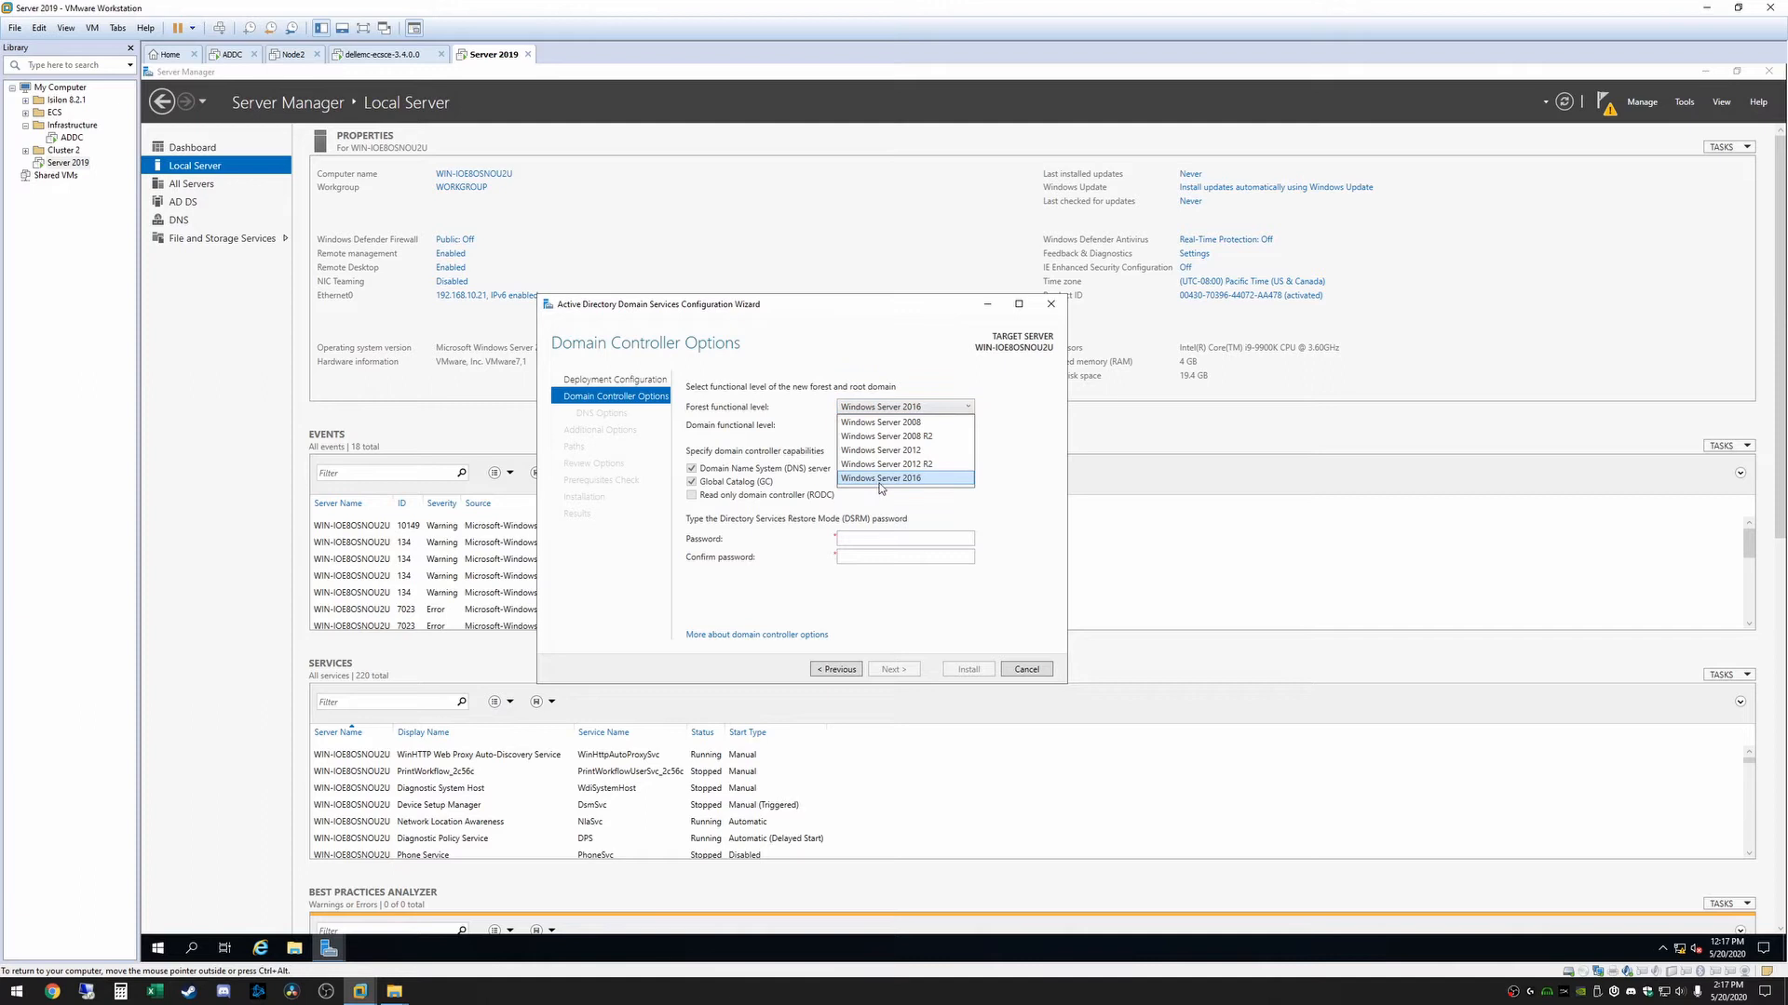
left_click(881, 479)
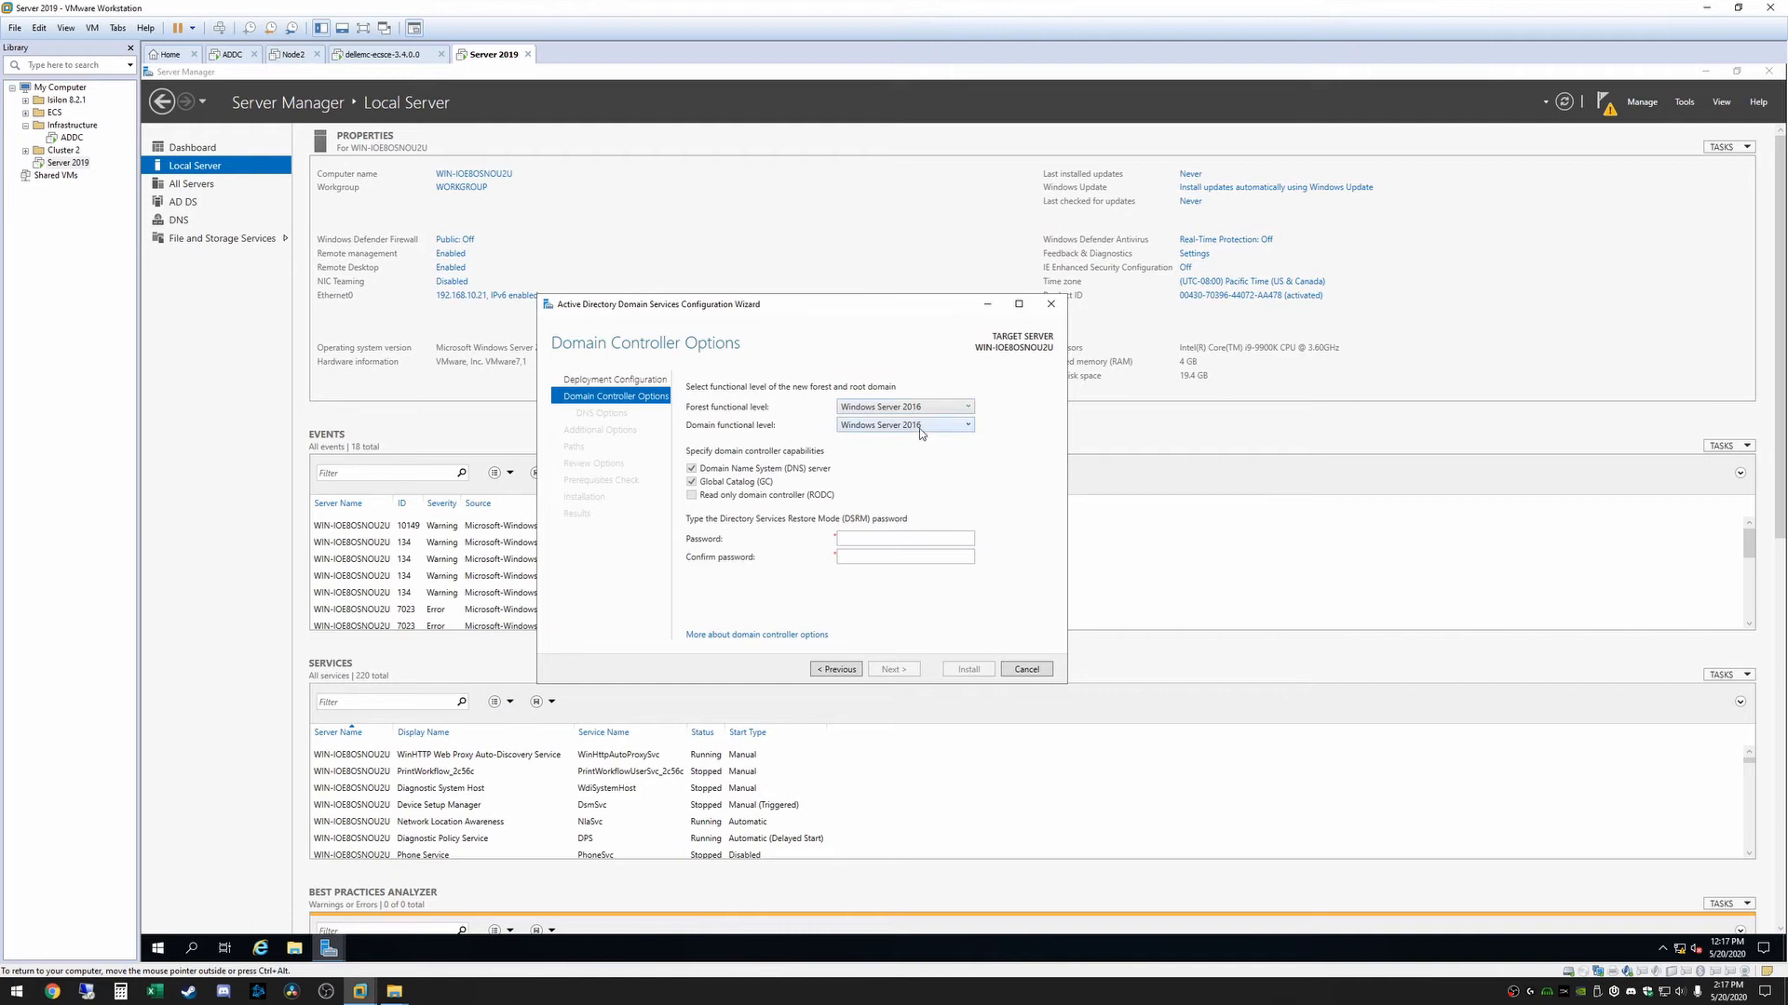
left_click(920, 434)
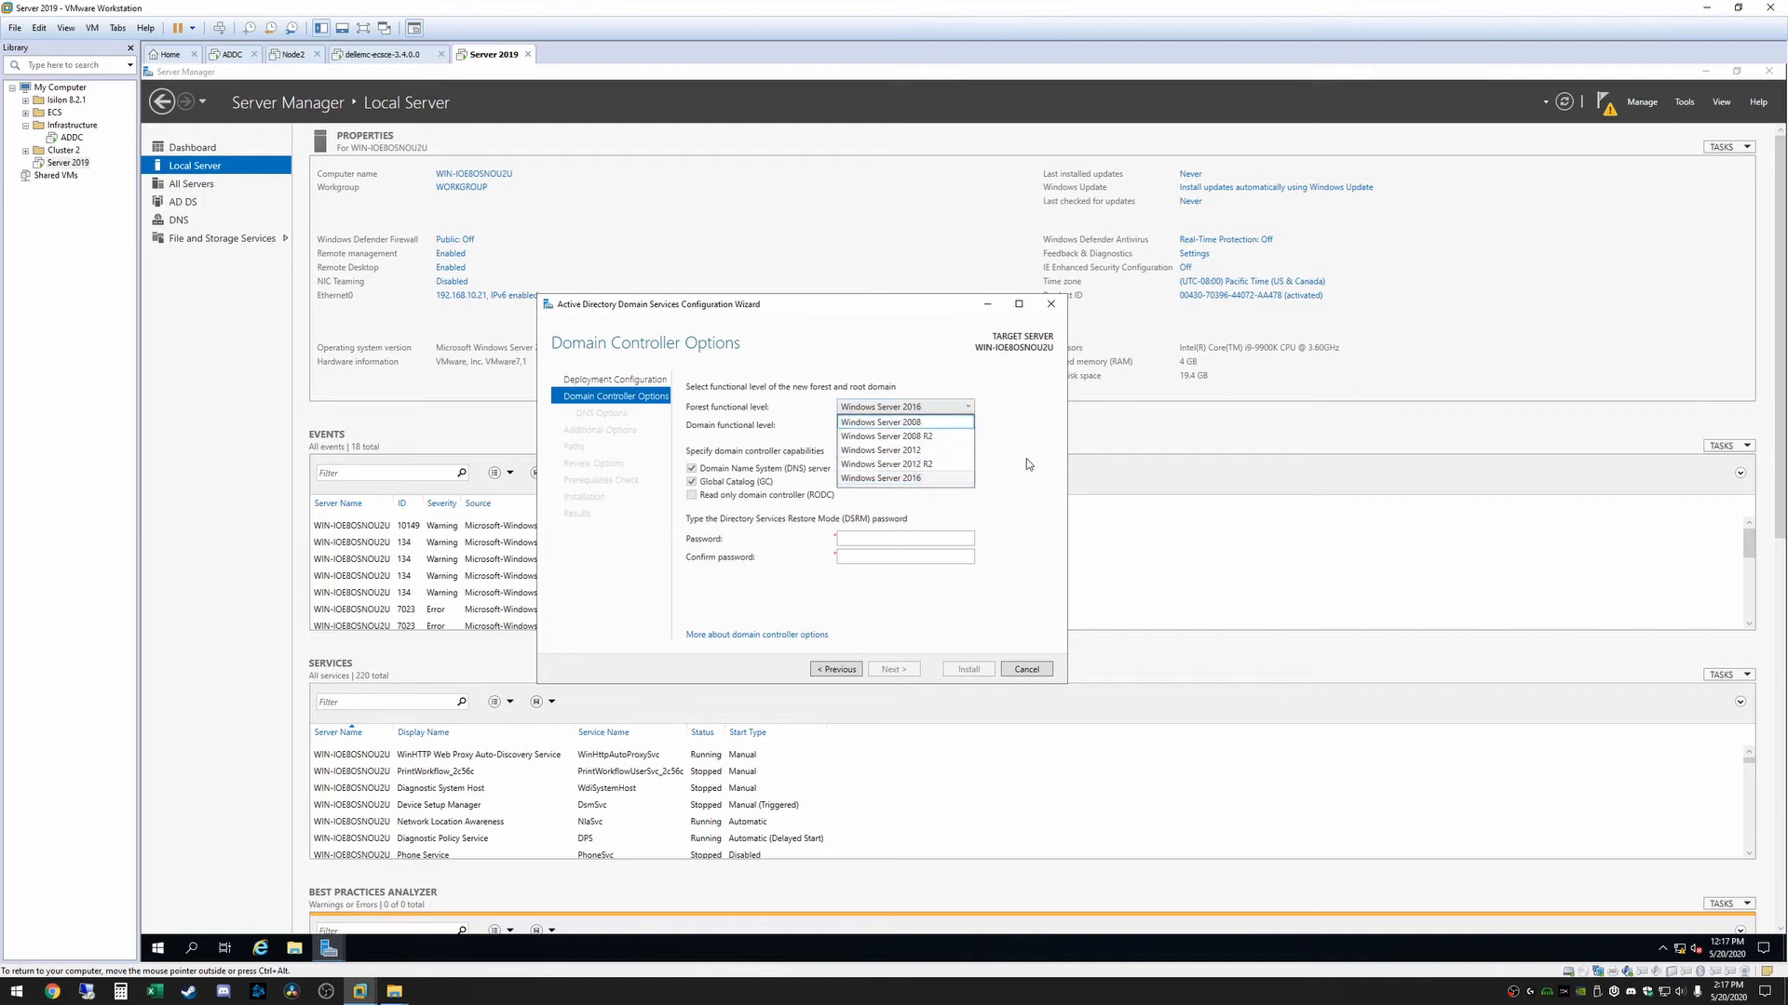
left_click(875, 473)
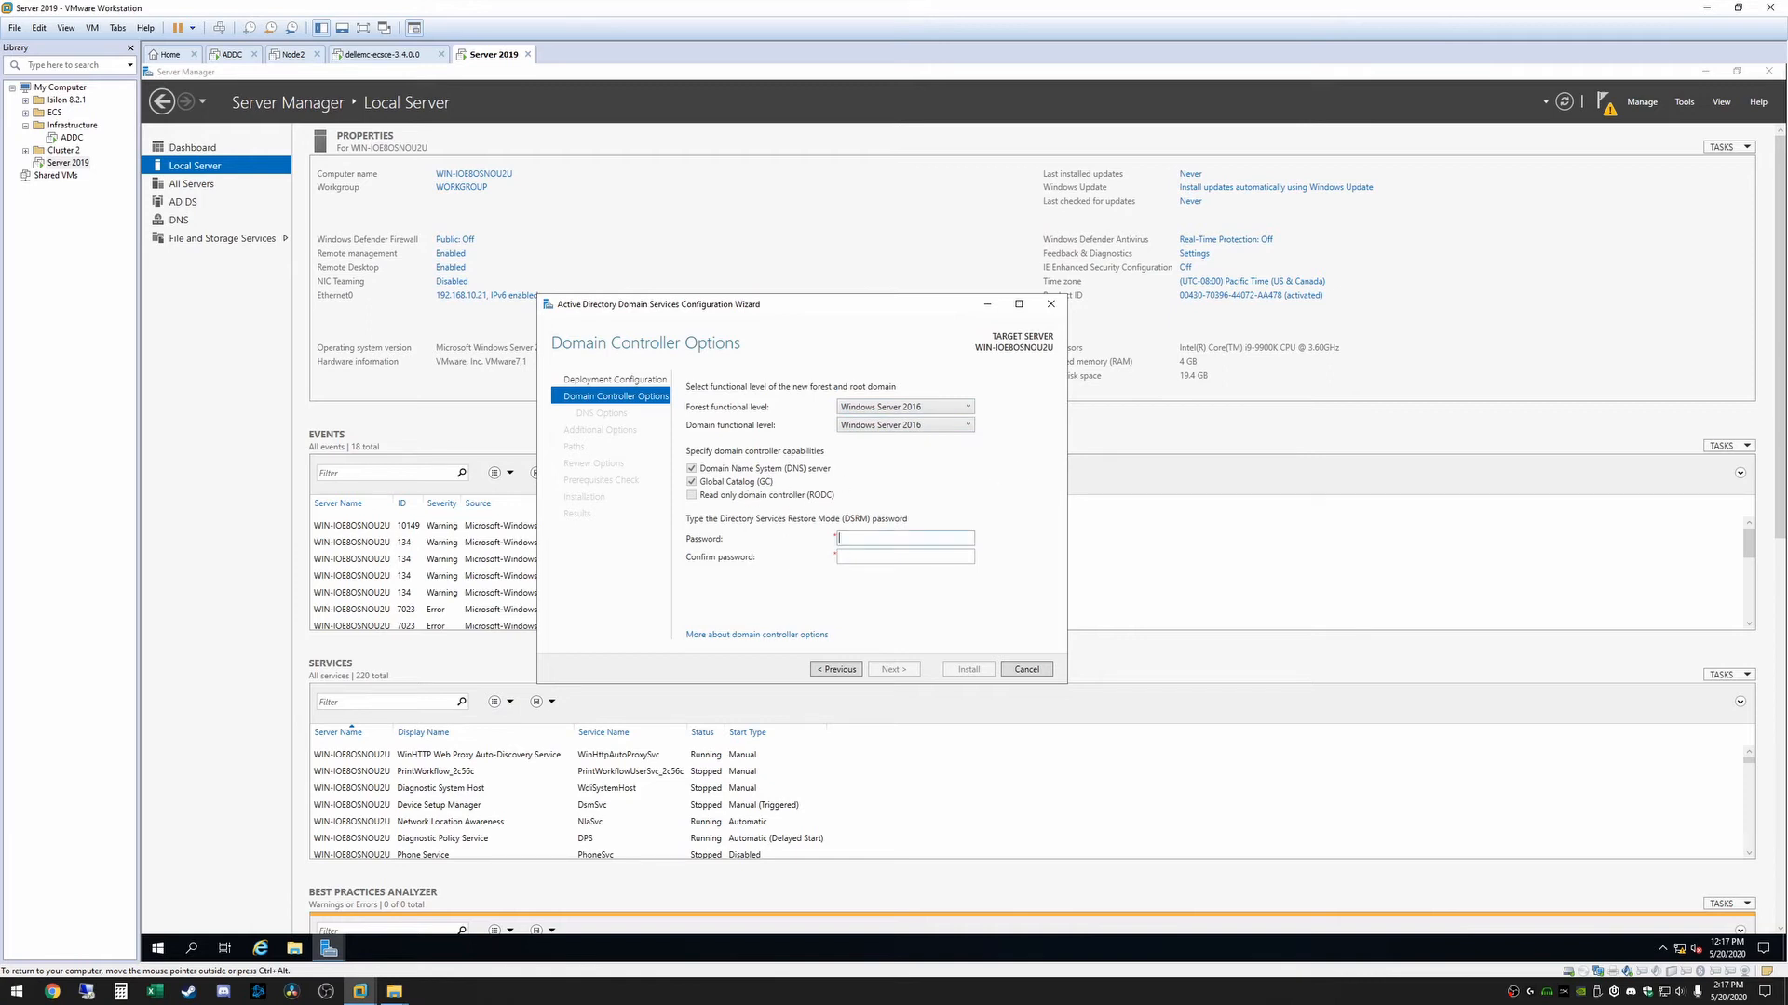
Enter and confirm the Directory Services Restore Mode password, and accept the domain controller options
type("••••••••")
key("Tab")
type("••••••••")
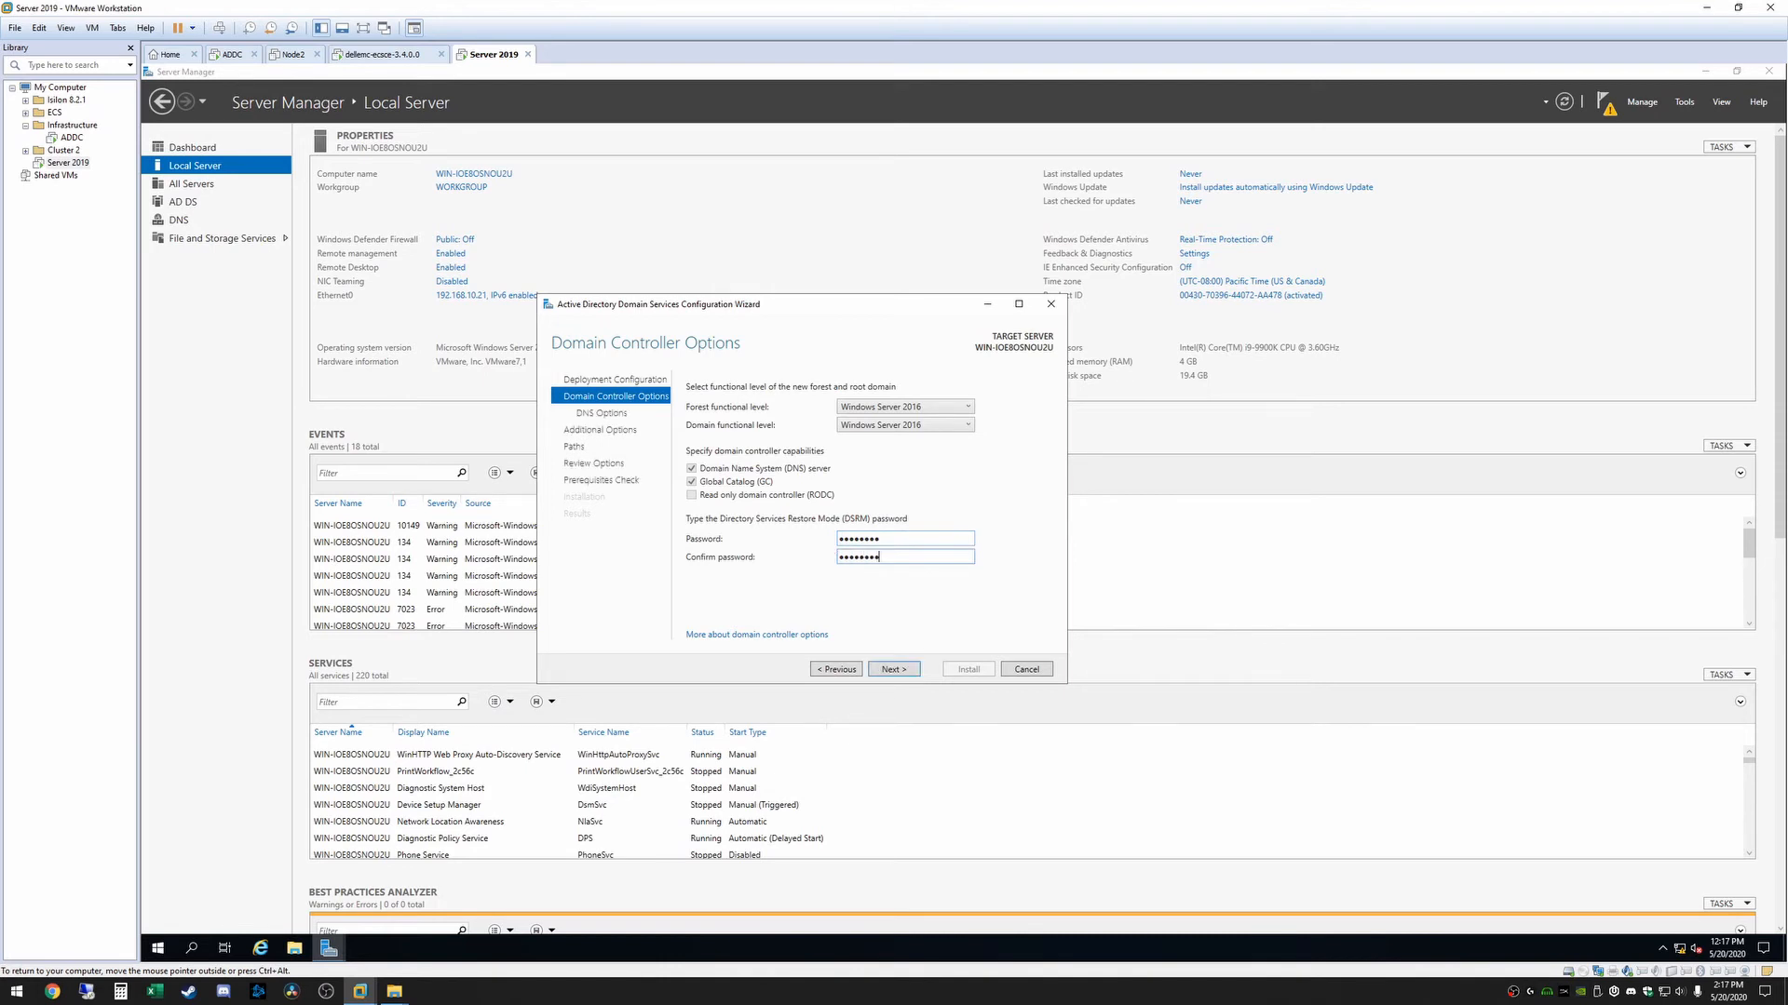
left_click(887, 671)
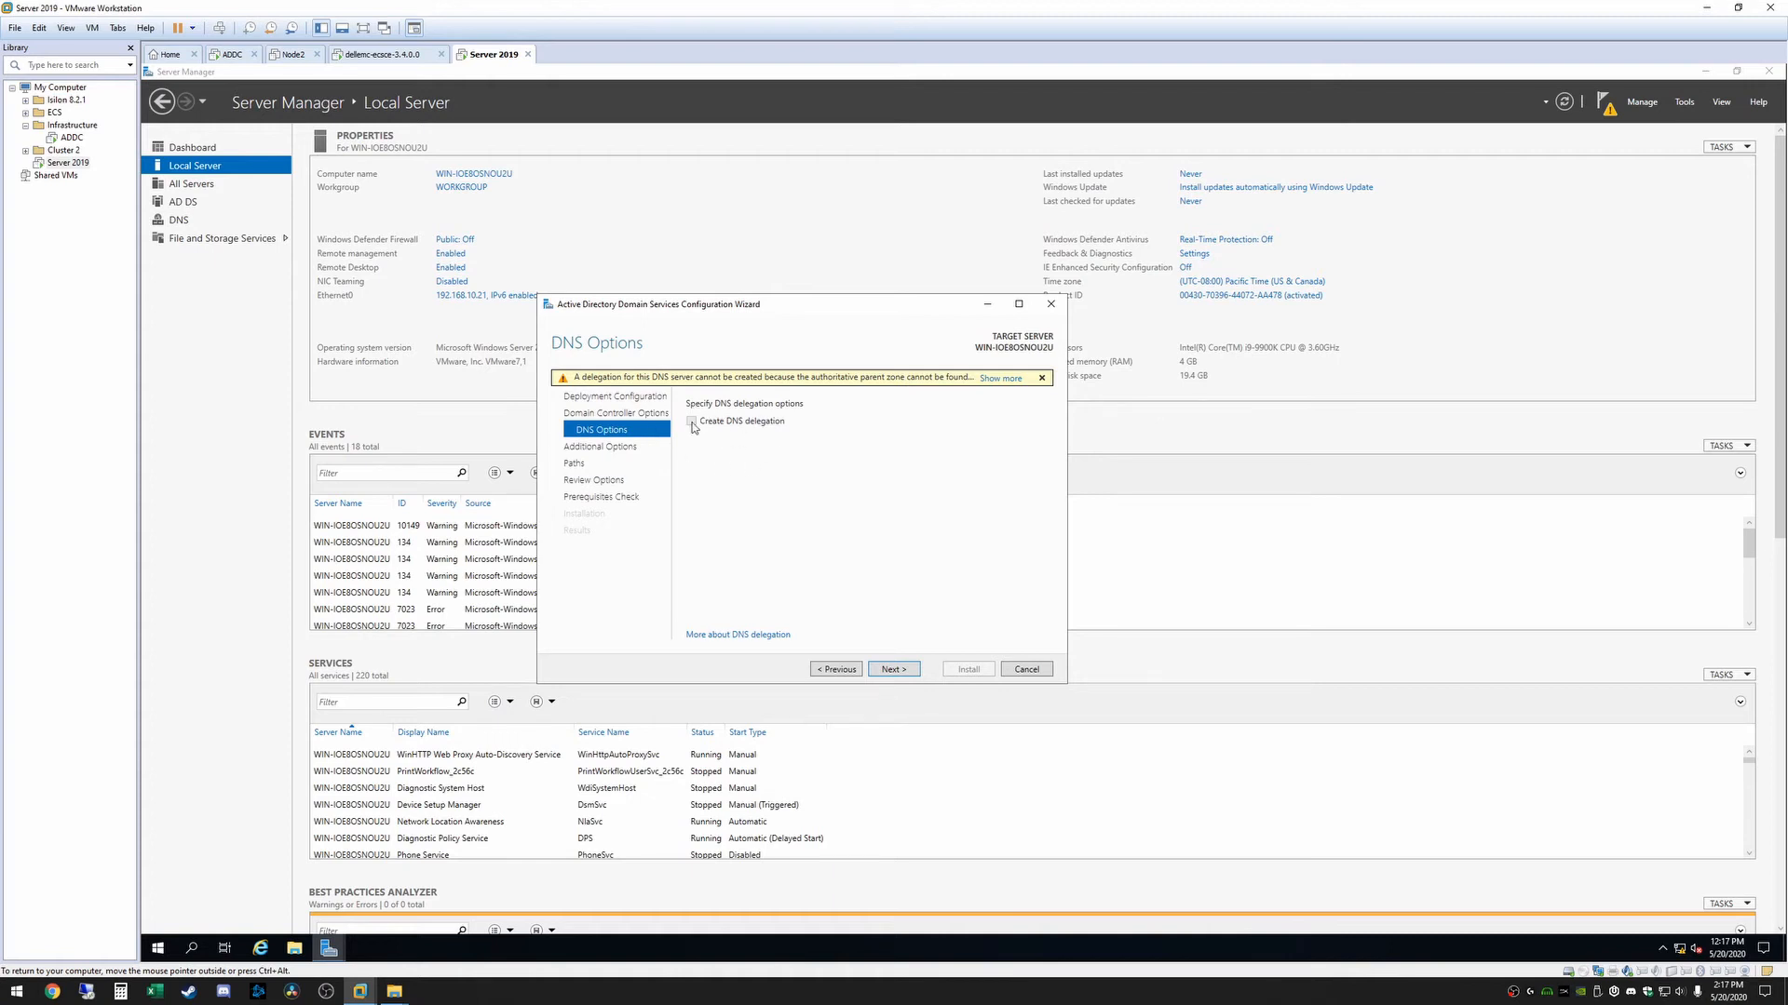
Read the full DNS delegation warning, and continue without creating a delegation, keeping the proposed NetBIOS domain name
left_click(1000, 378)
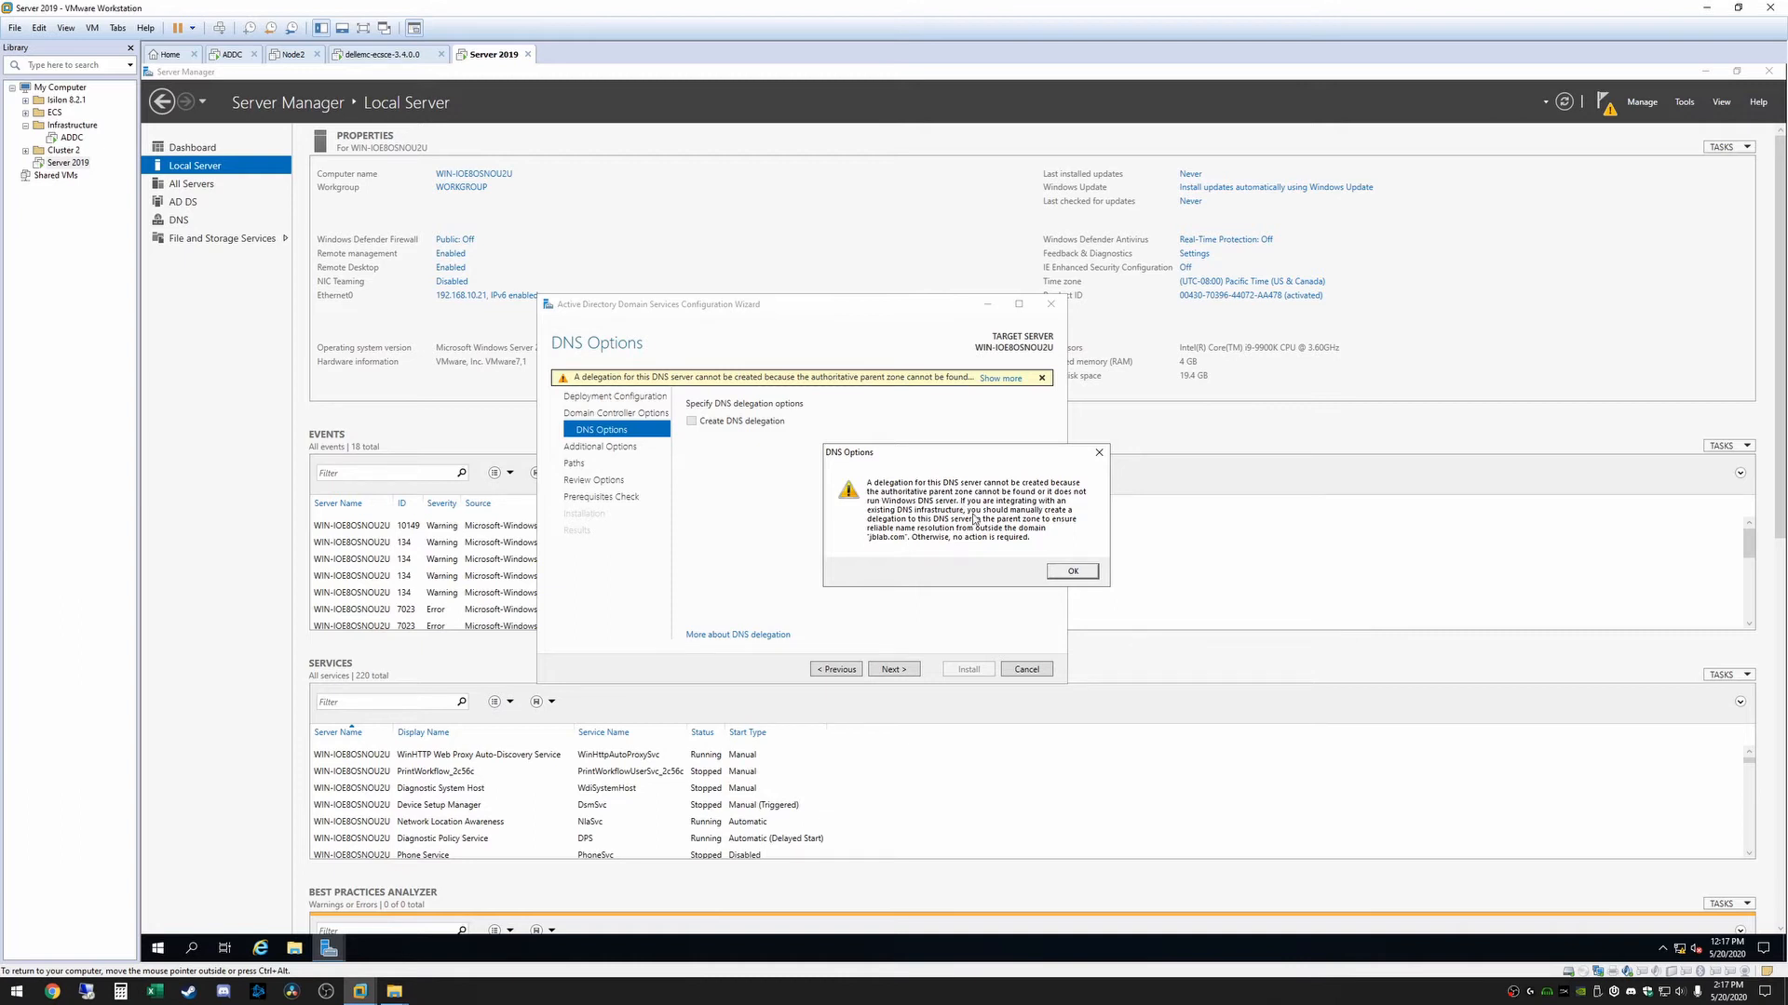
left_click(1072, 572)
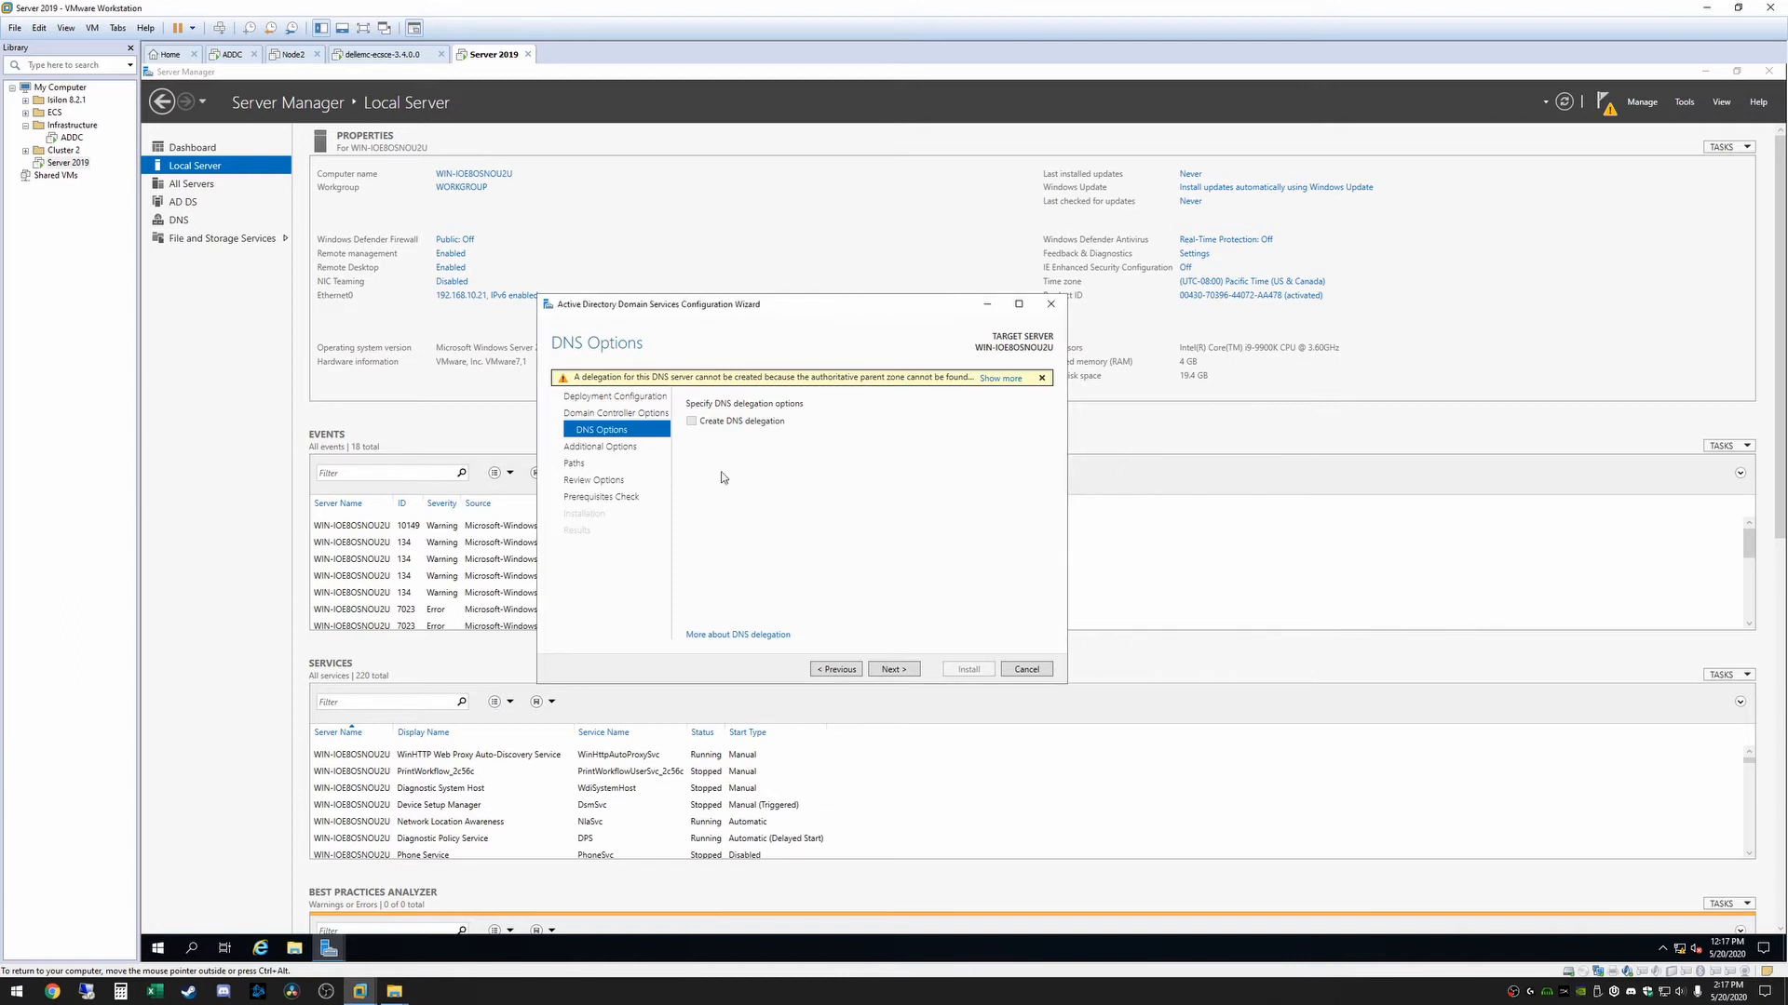
left_click(903, 671)
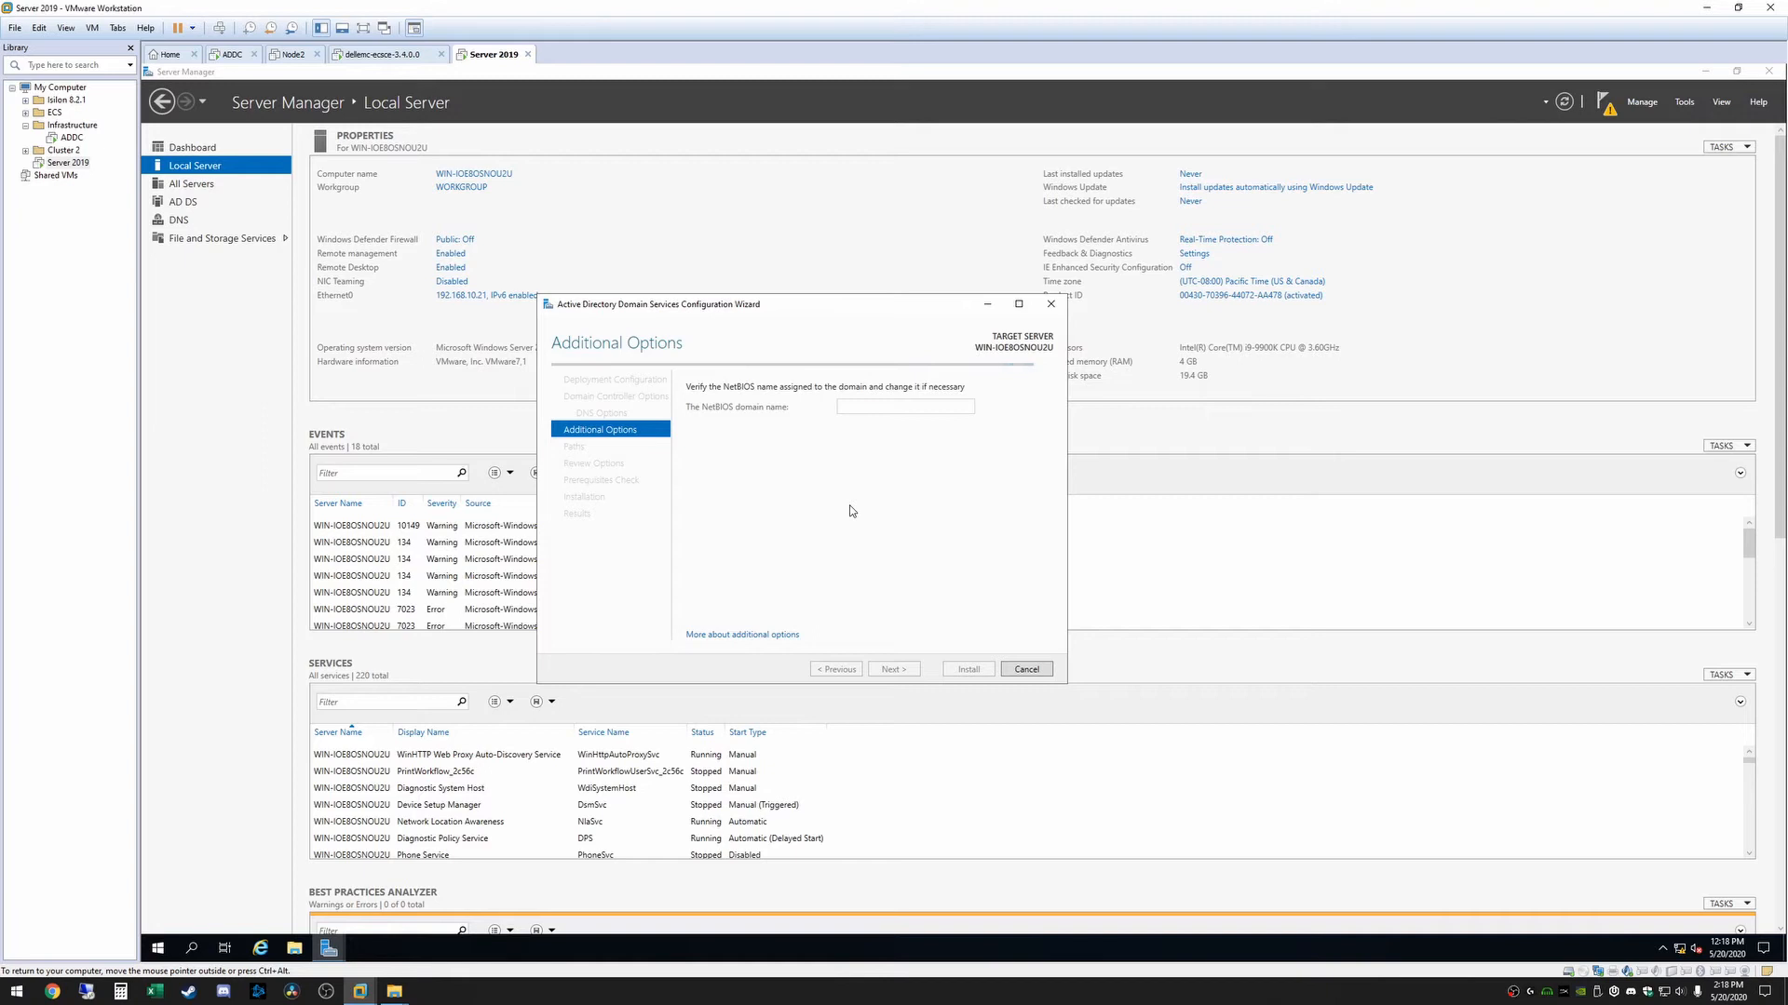
left_click(894, 670)
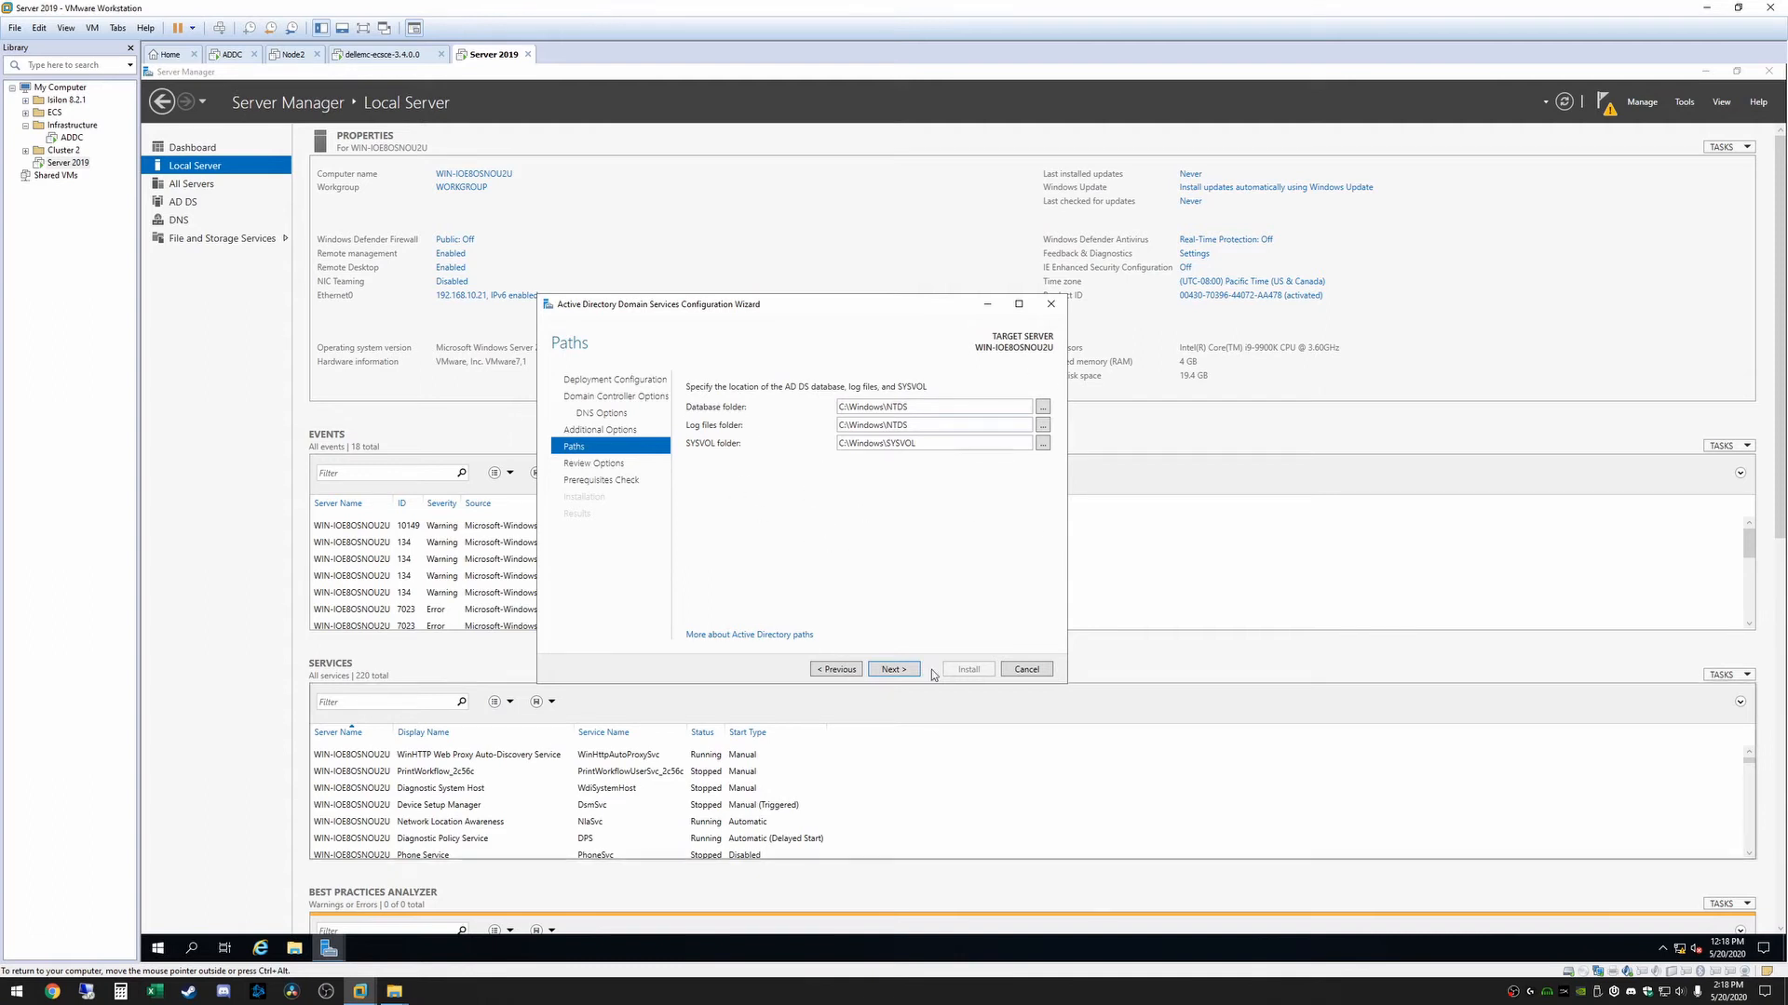
Accept the default database, log files and SYSVOL folders, and review the full list of selected options
left_click(894, 669)
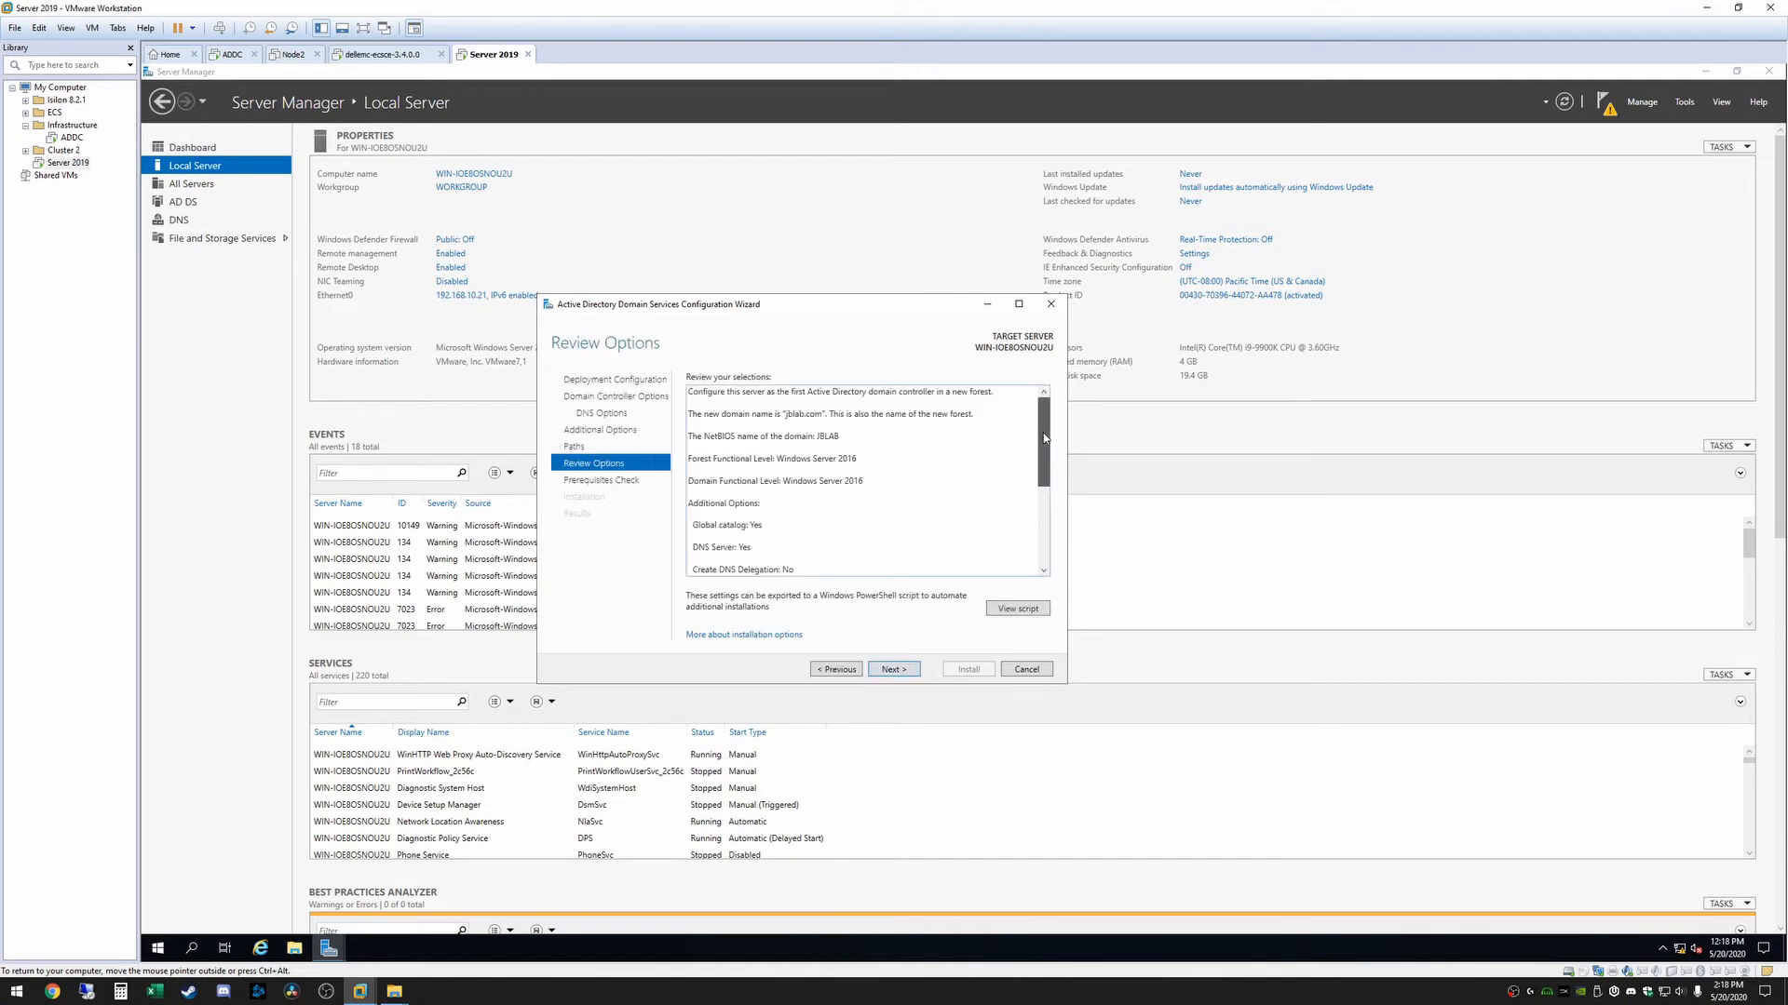
mouse_move(1044, 439)
left_mouse_down()
mouse_move(1042, 549)
mouse_move(1045, 428)
left_mouse_up()
left_click_drag(1043, 456, 1037, 586)
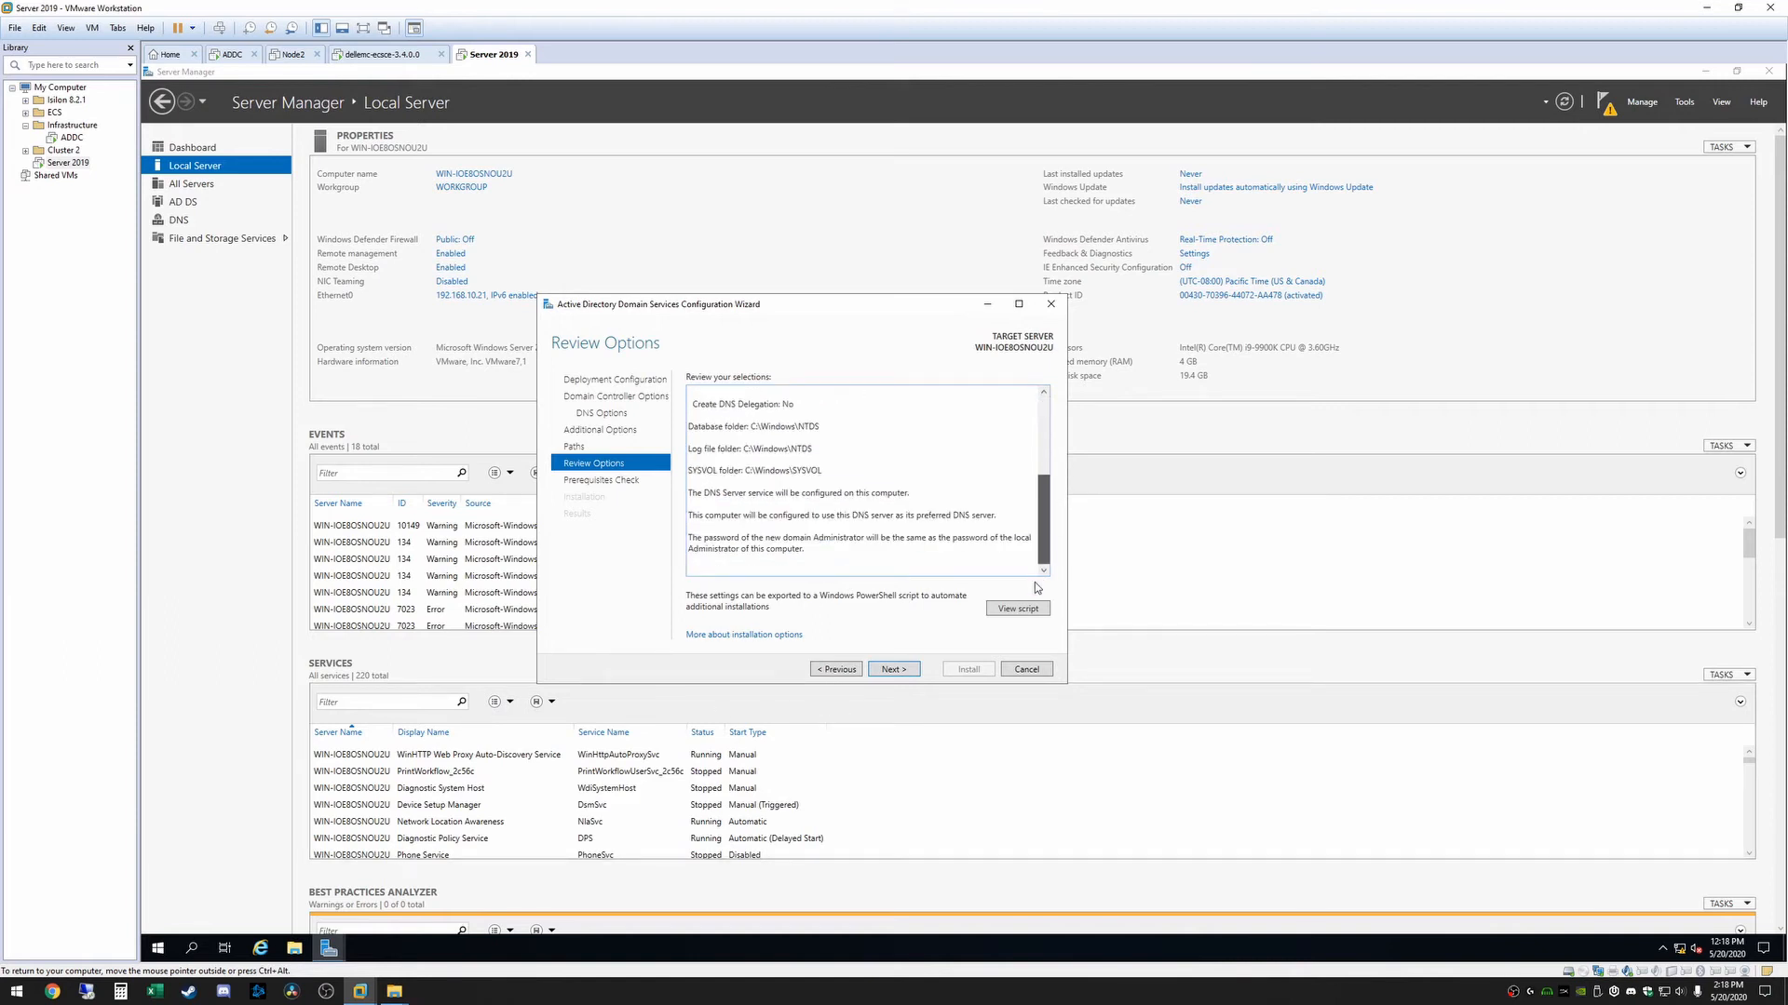
Run the prerequisites check, review all of its results, and start the domain controller installation
left_click(887, 670)
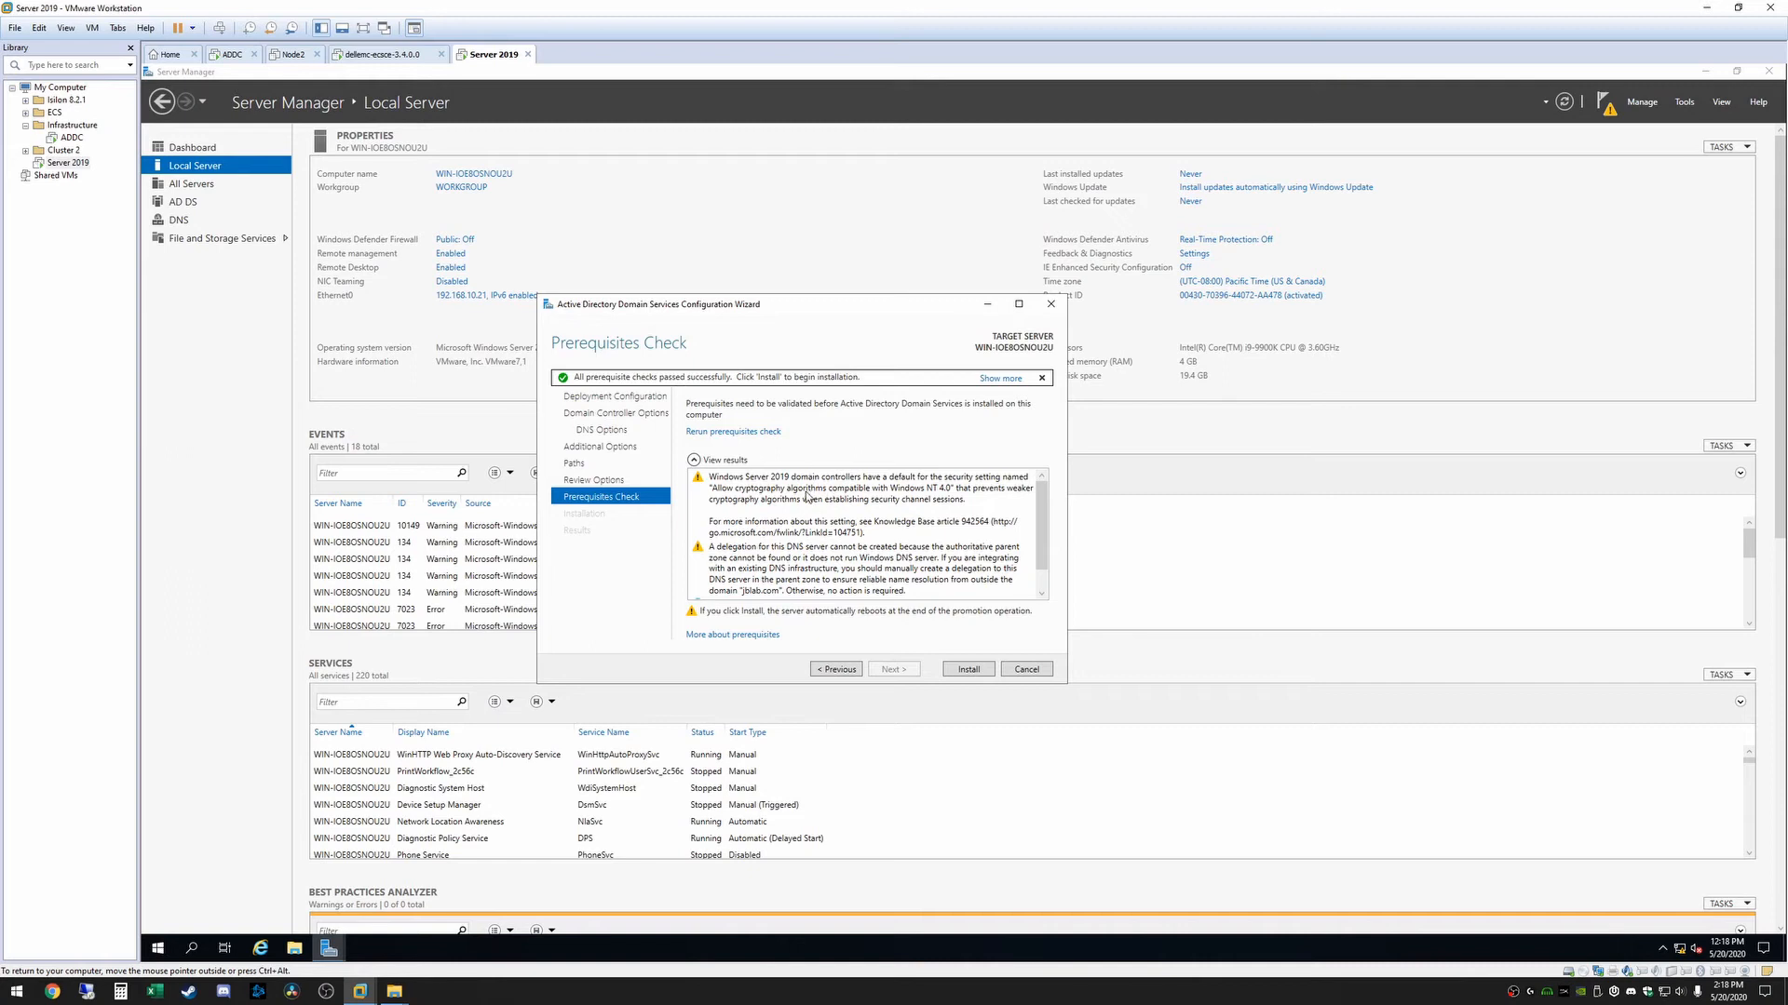
scroll(1040, 564, "down", 1)
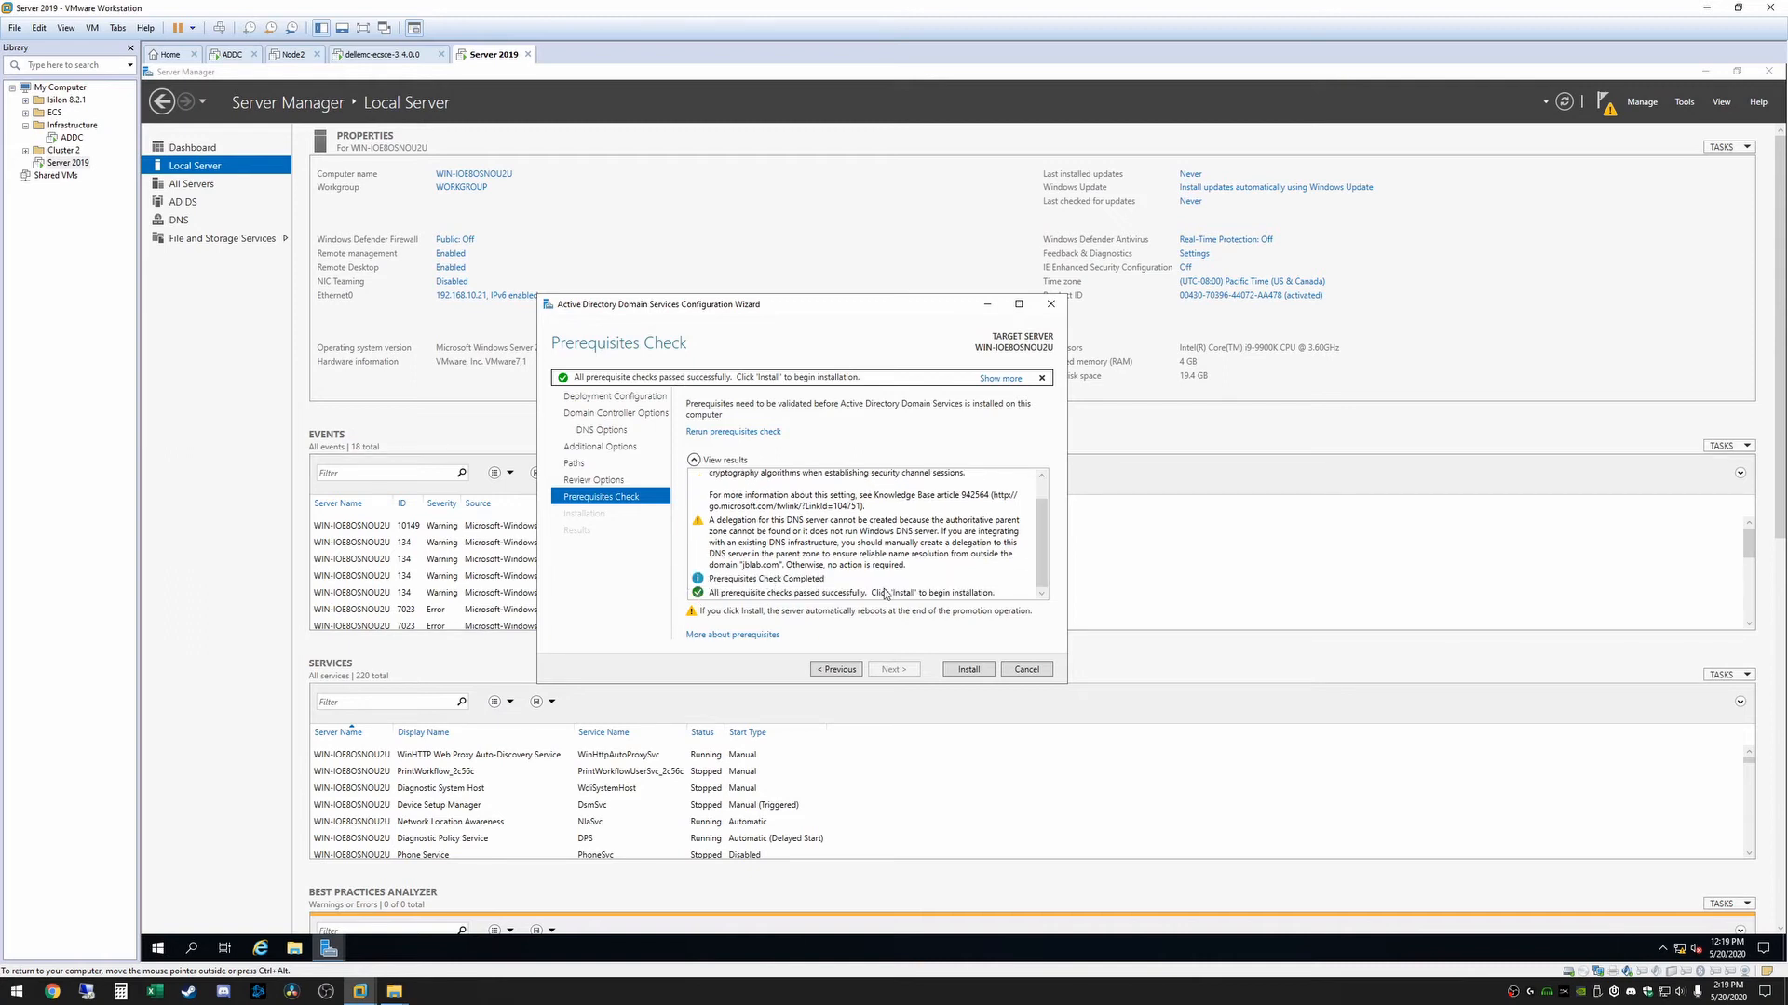
scroll(1039, 584, "up", 1)
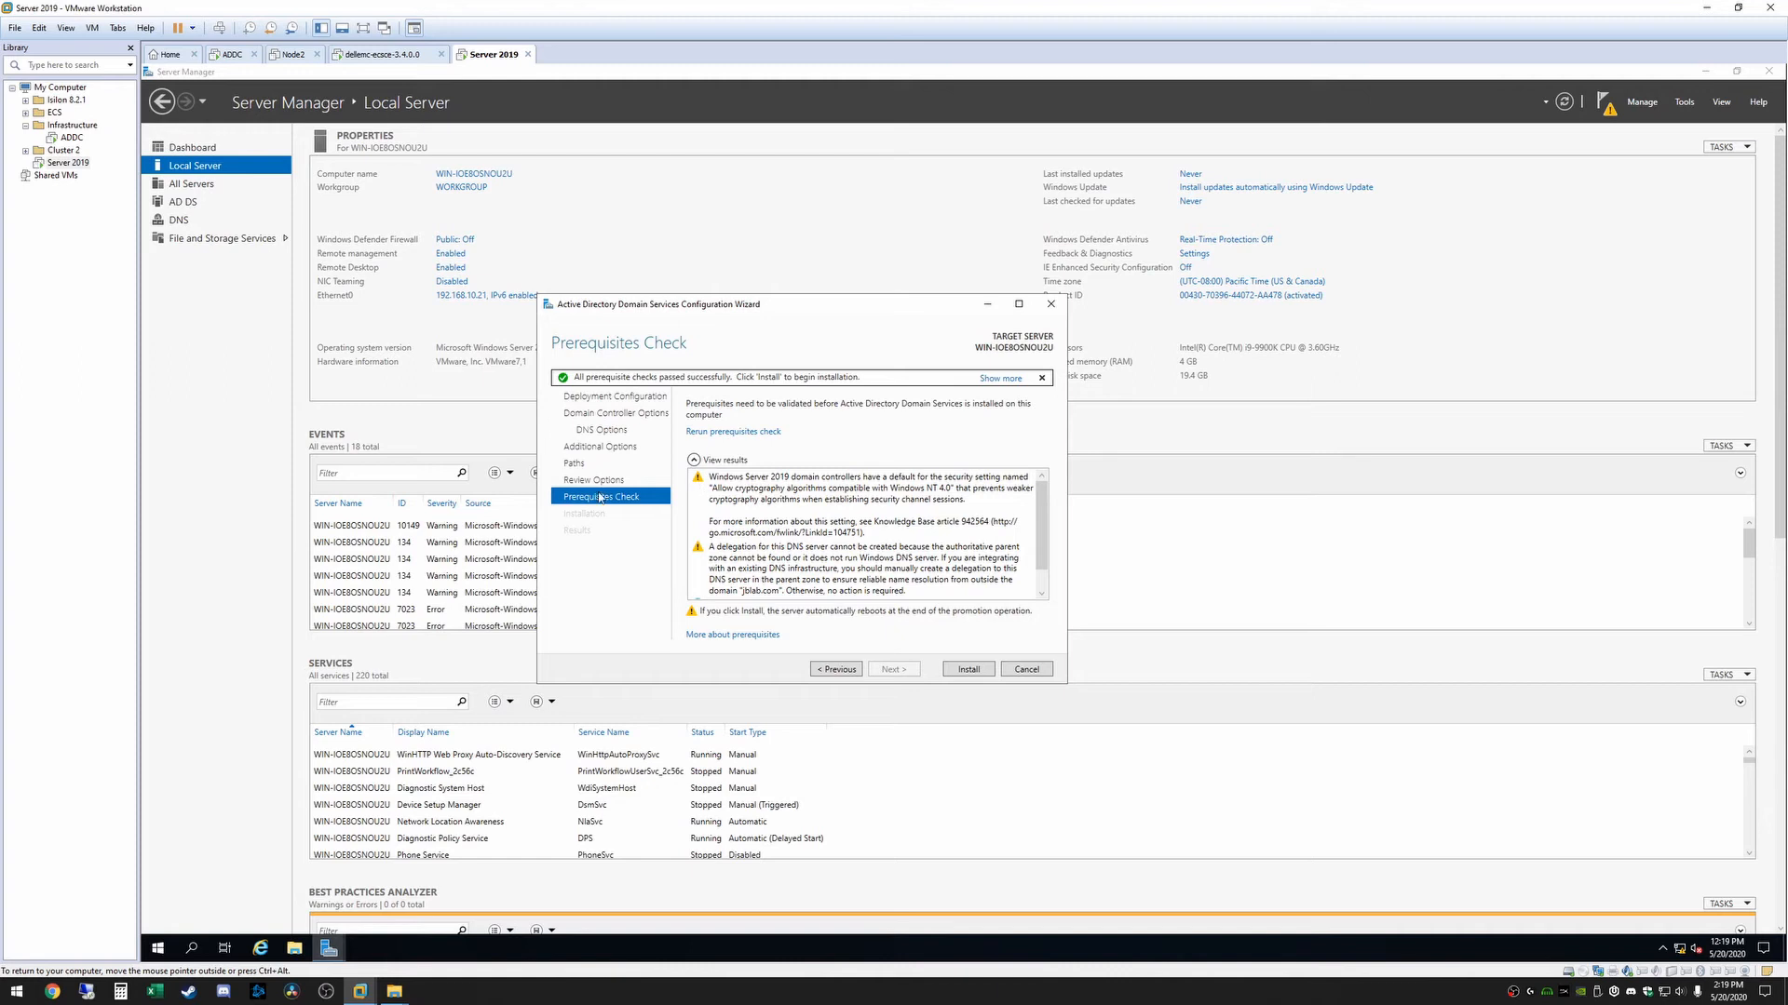
scroll(1045, 511, "down", 1)
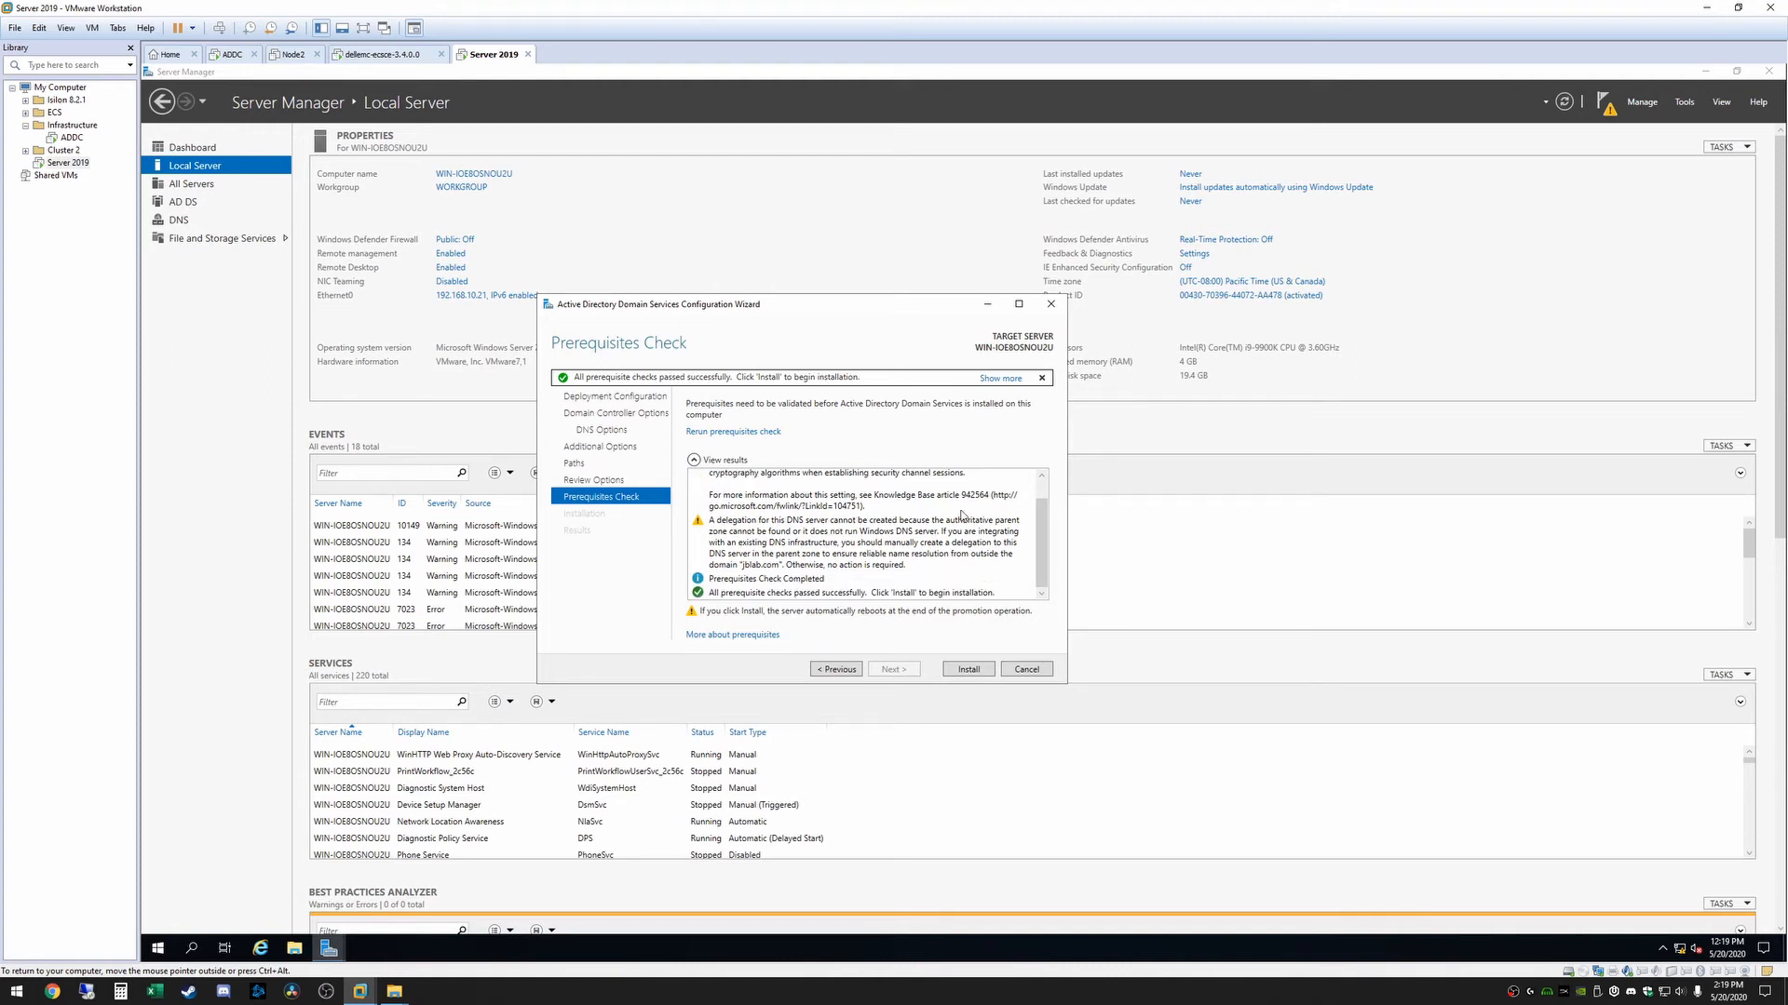
left_click(967, 672)
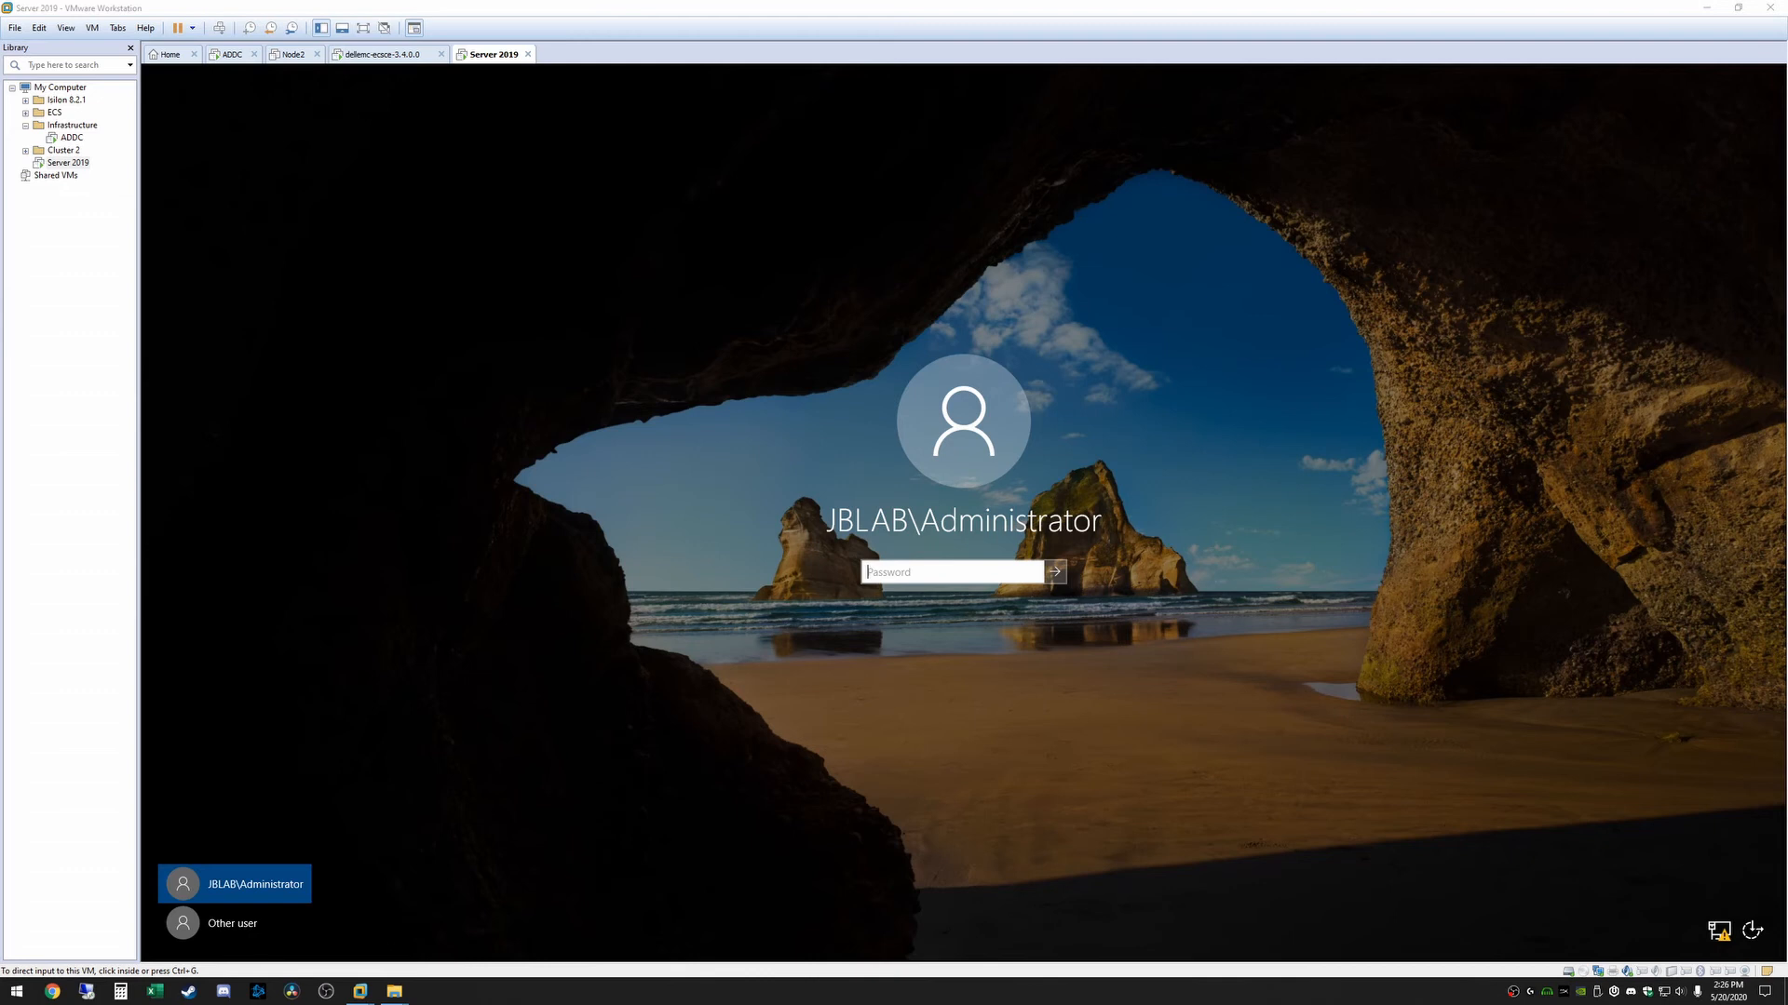
Sign in to the restarted server as the JBLAB domain Administrator with the account password
left_click(998, 596)
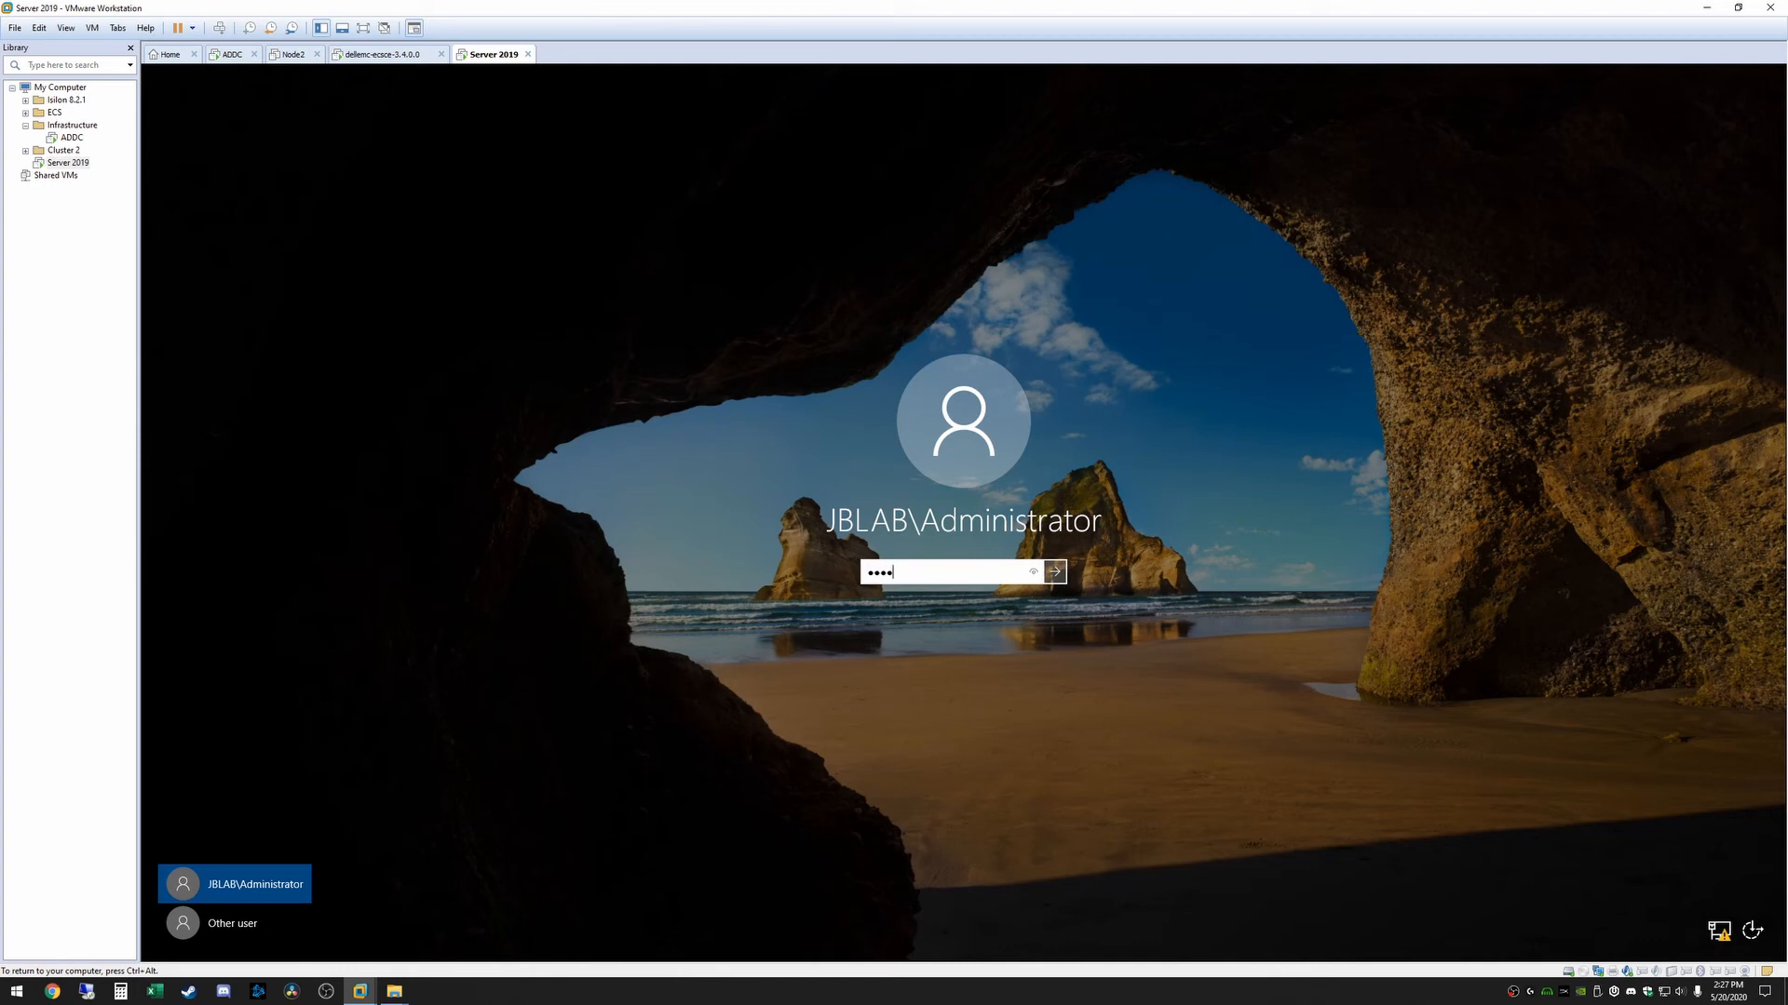
type("****")
key("Return")
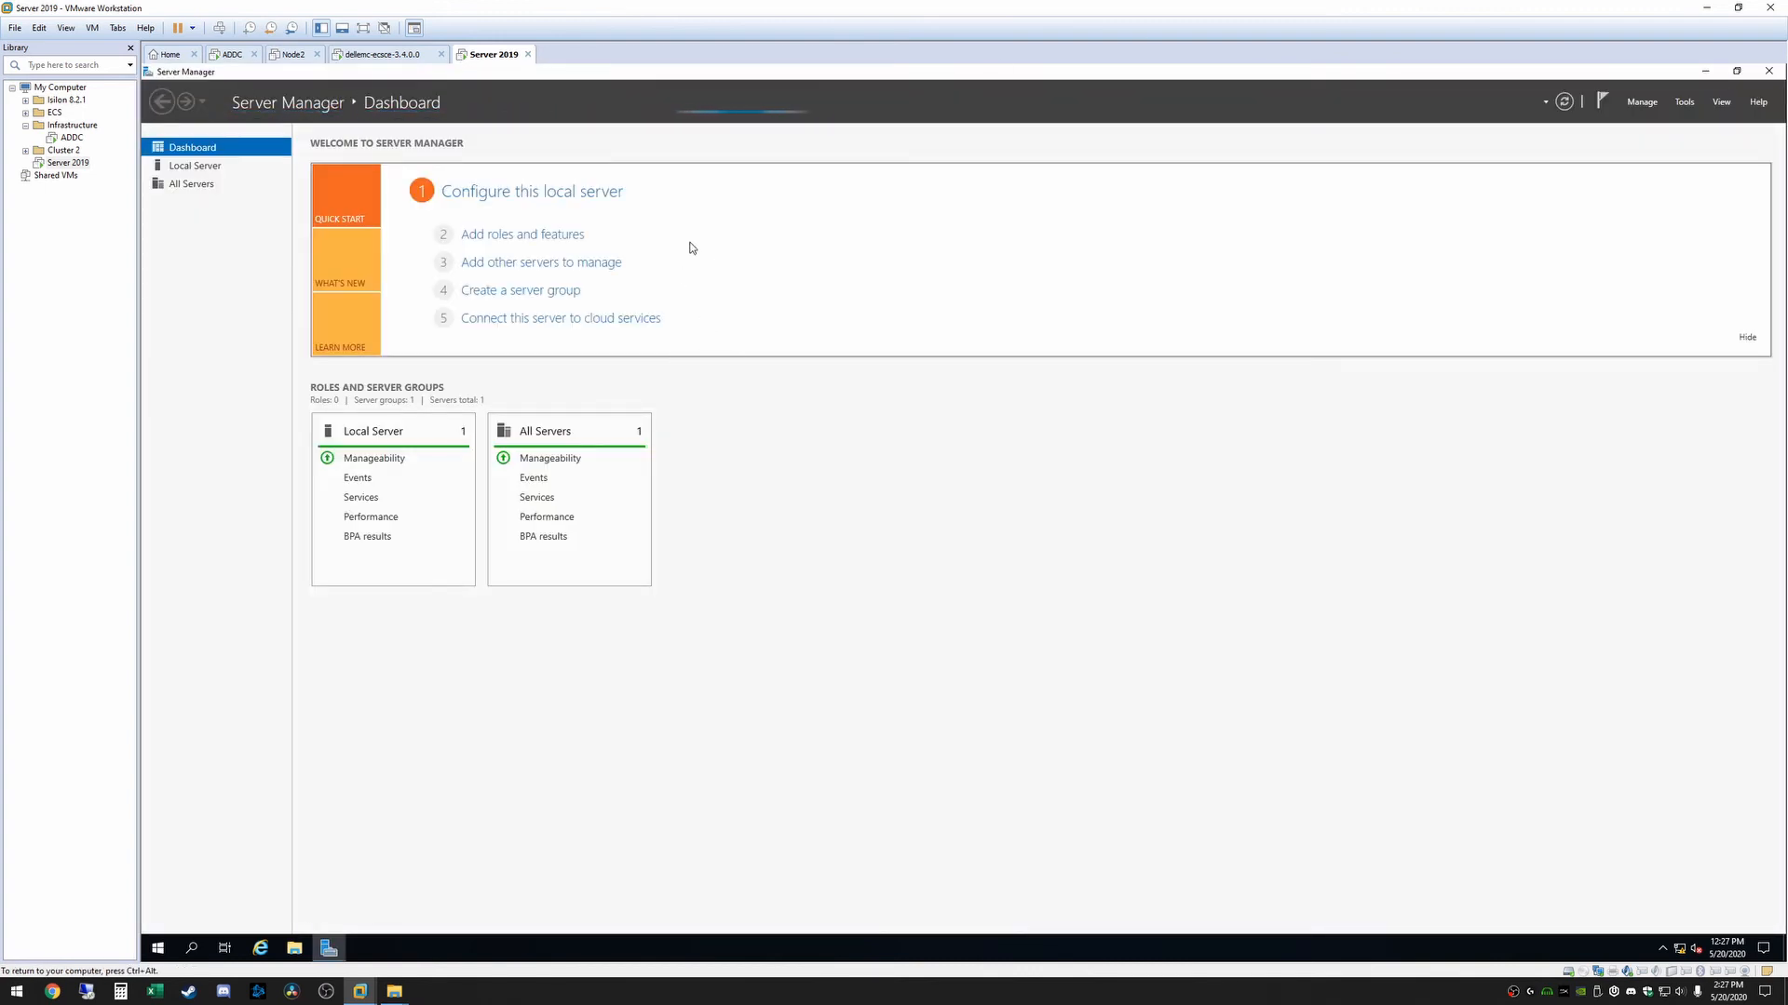
Check the local server's properties and domain membership, and view the DNS and AD DS role pages
left_click(518, 194)
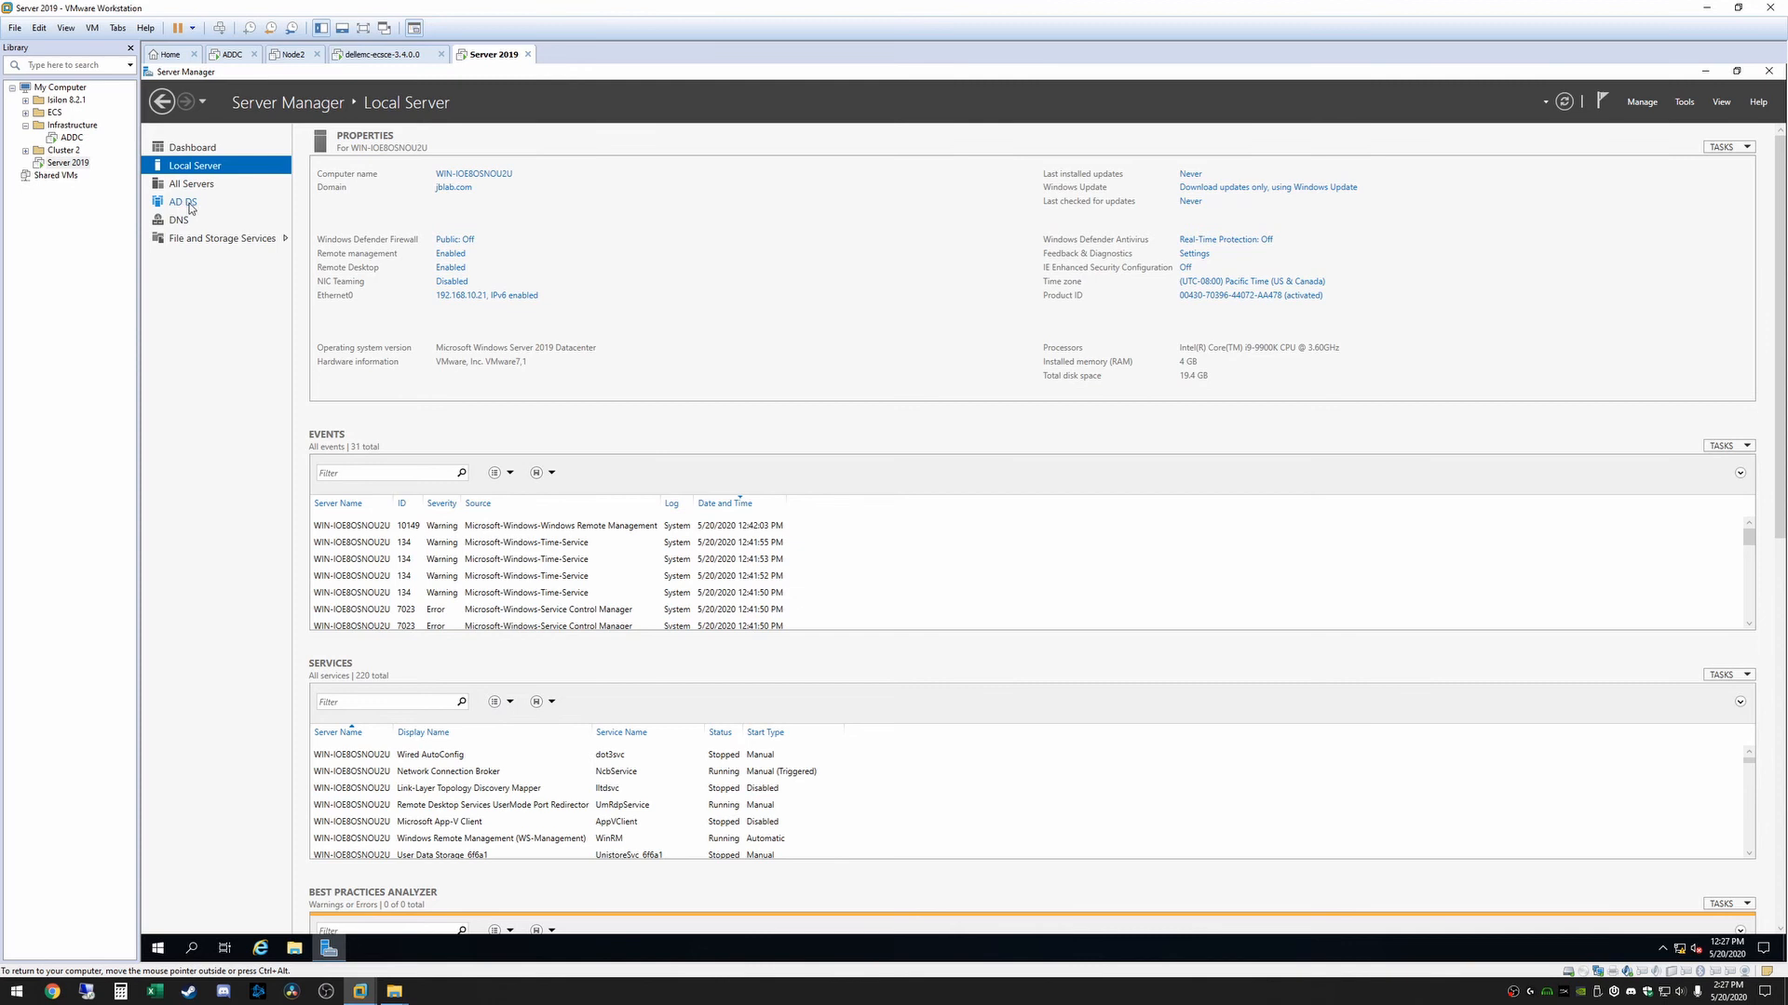
left_click(178, 223)
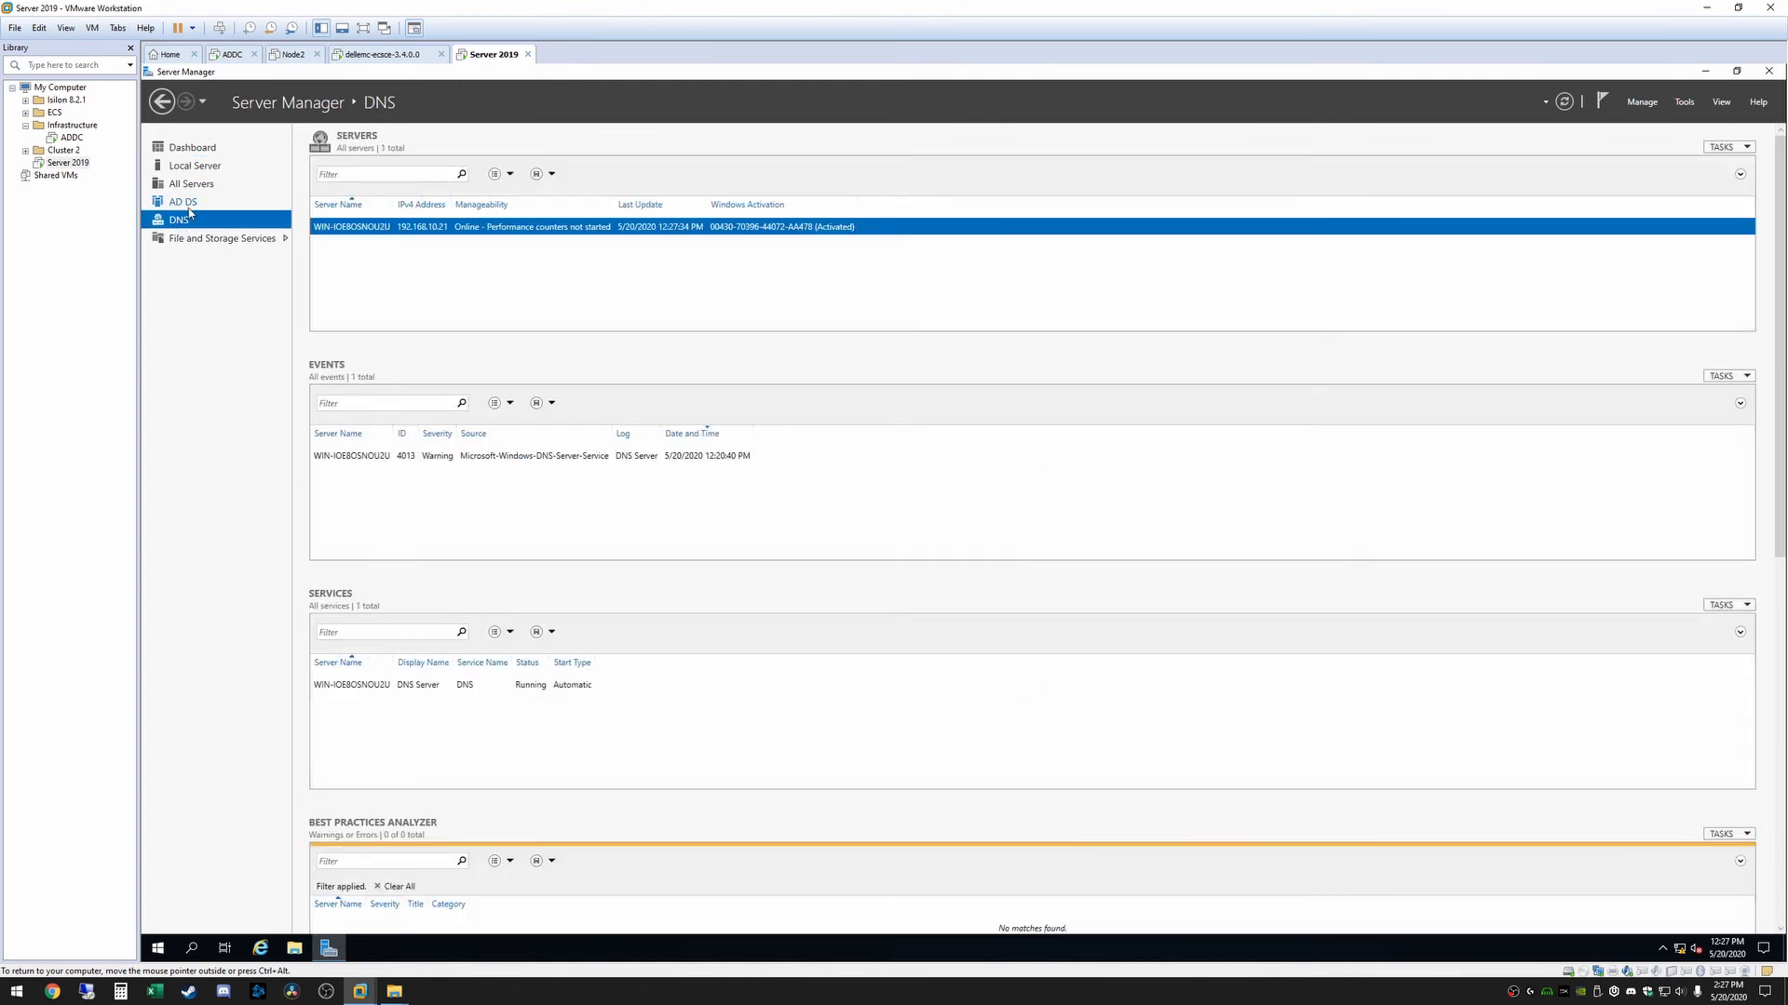
left_click(189, 208)
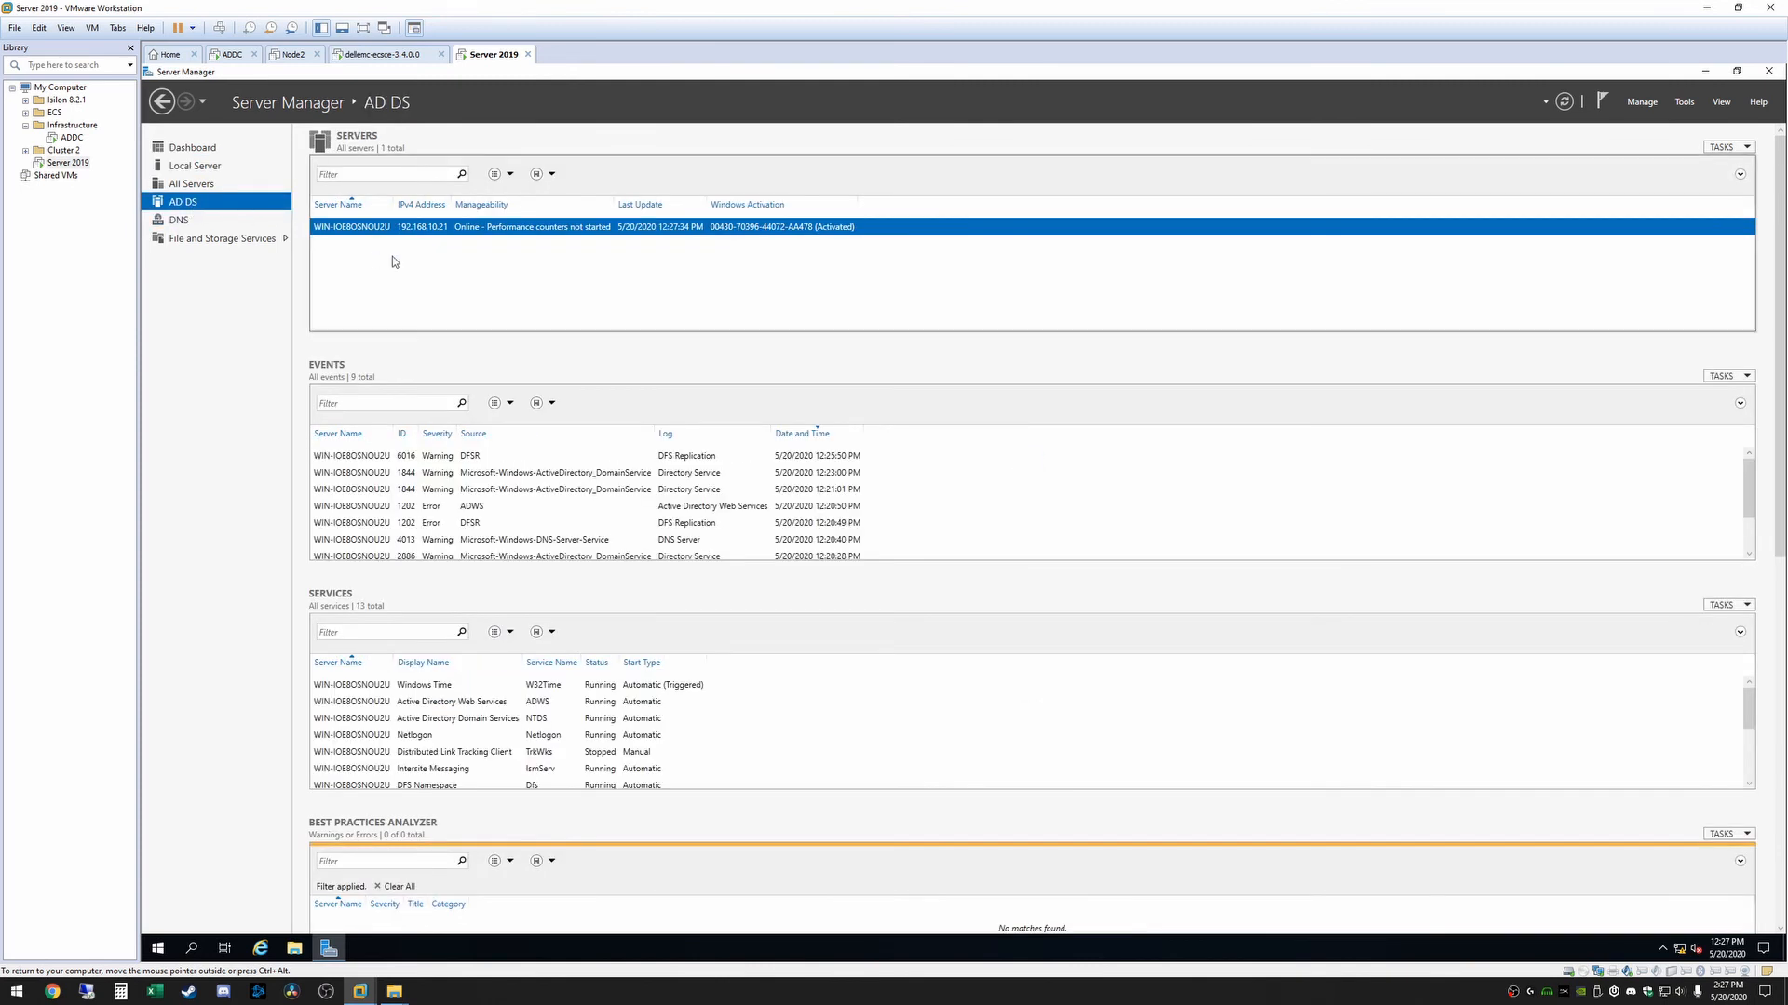
left_click(200, 221)
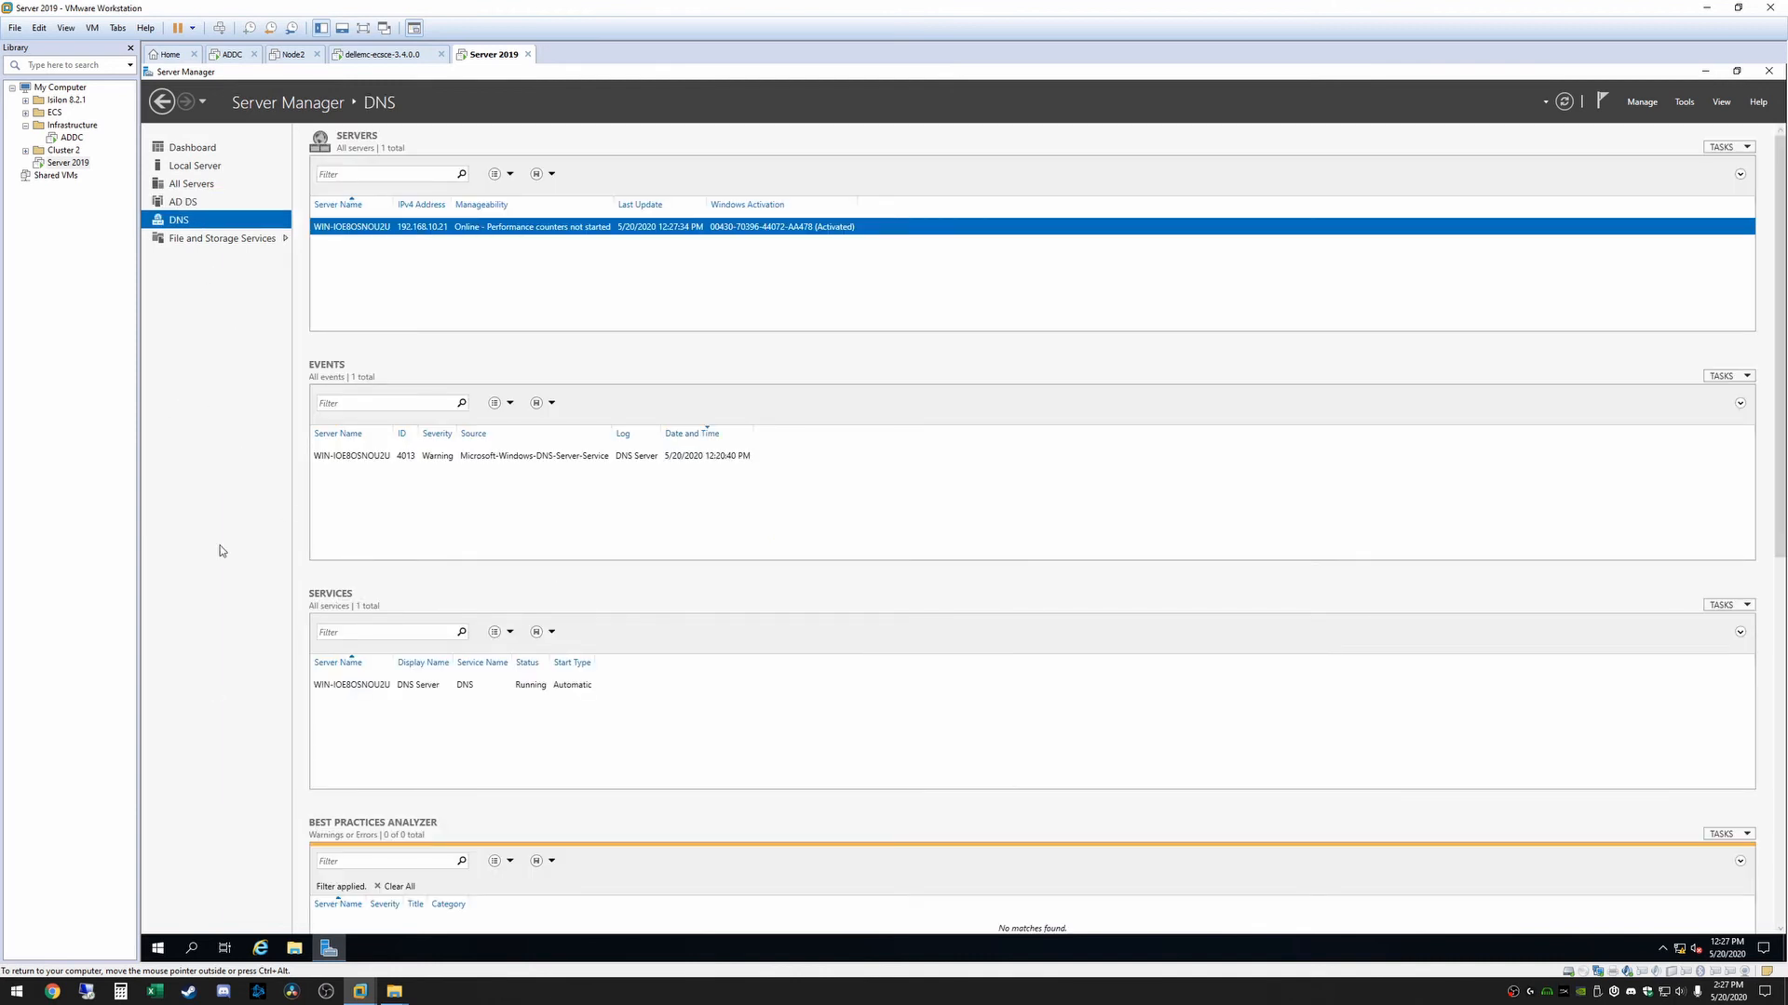
Pin Active Directory Users and Computers from the Windows Administrative Tools to the server's taskbar
left_click(156, 949)
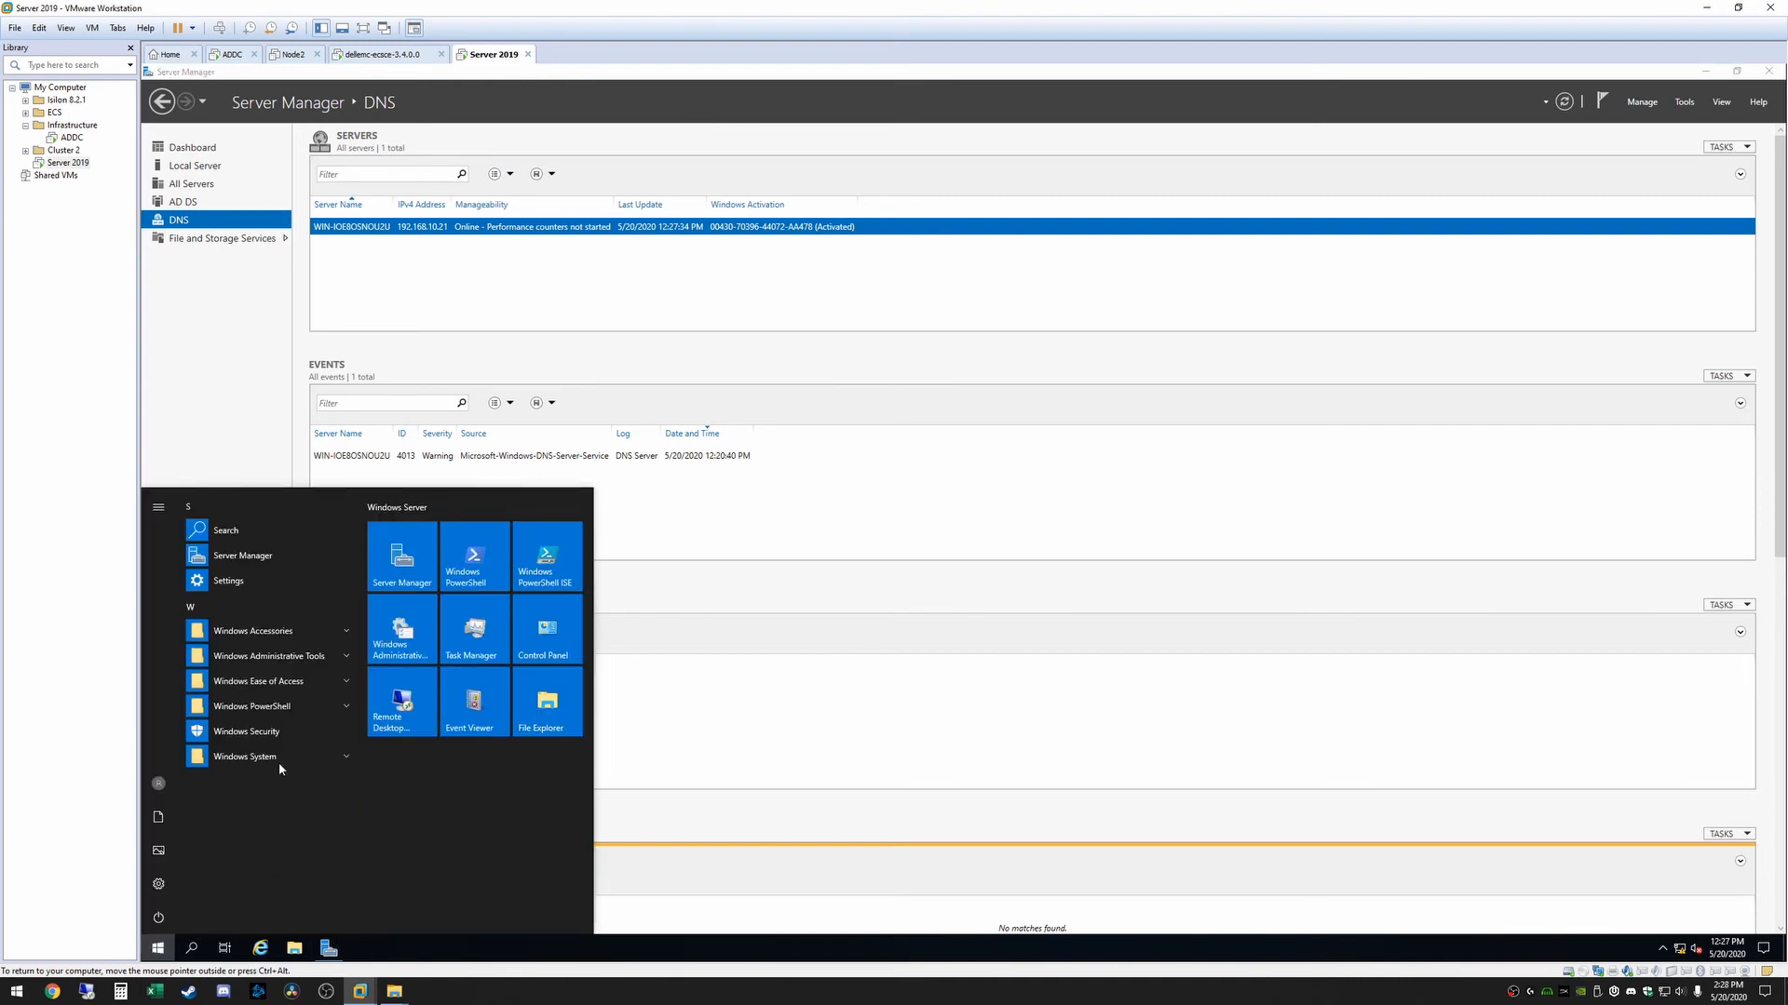
left_click(263, 656)
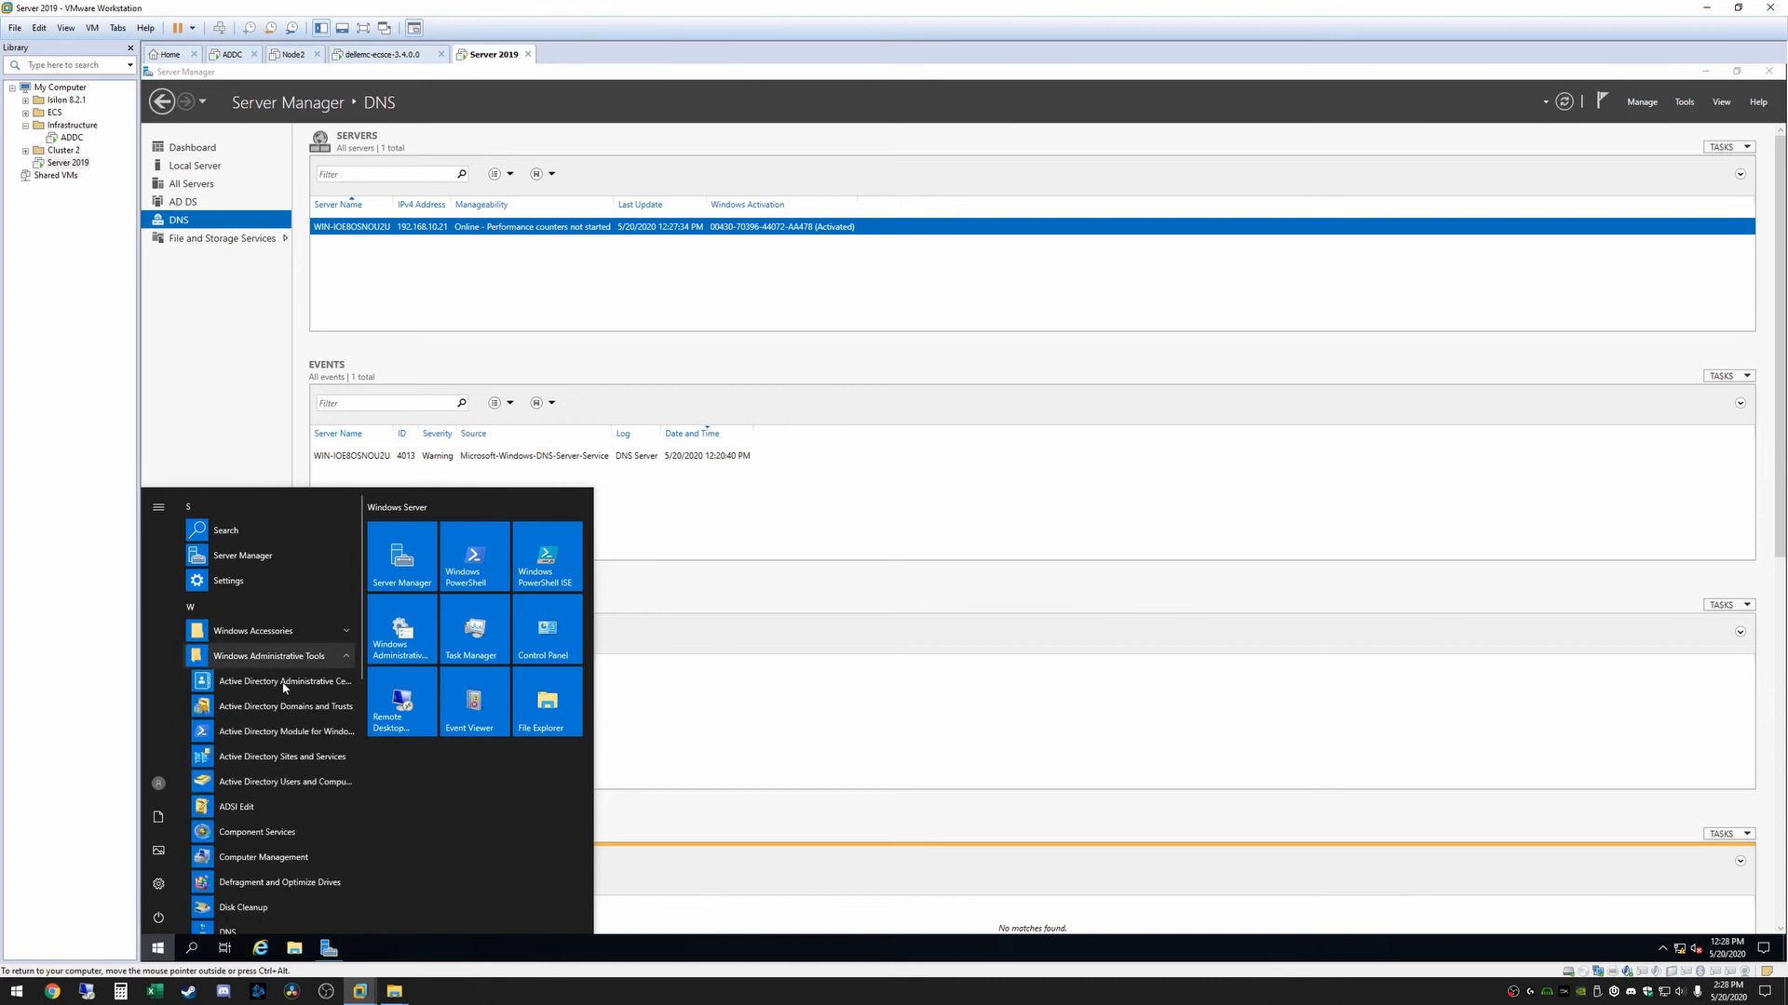
scroll(257, 684, "down", 1)
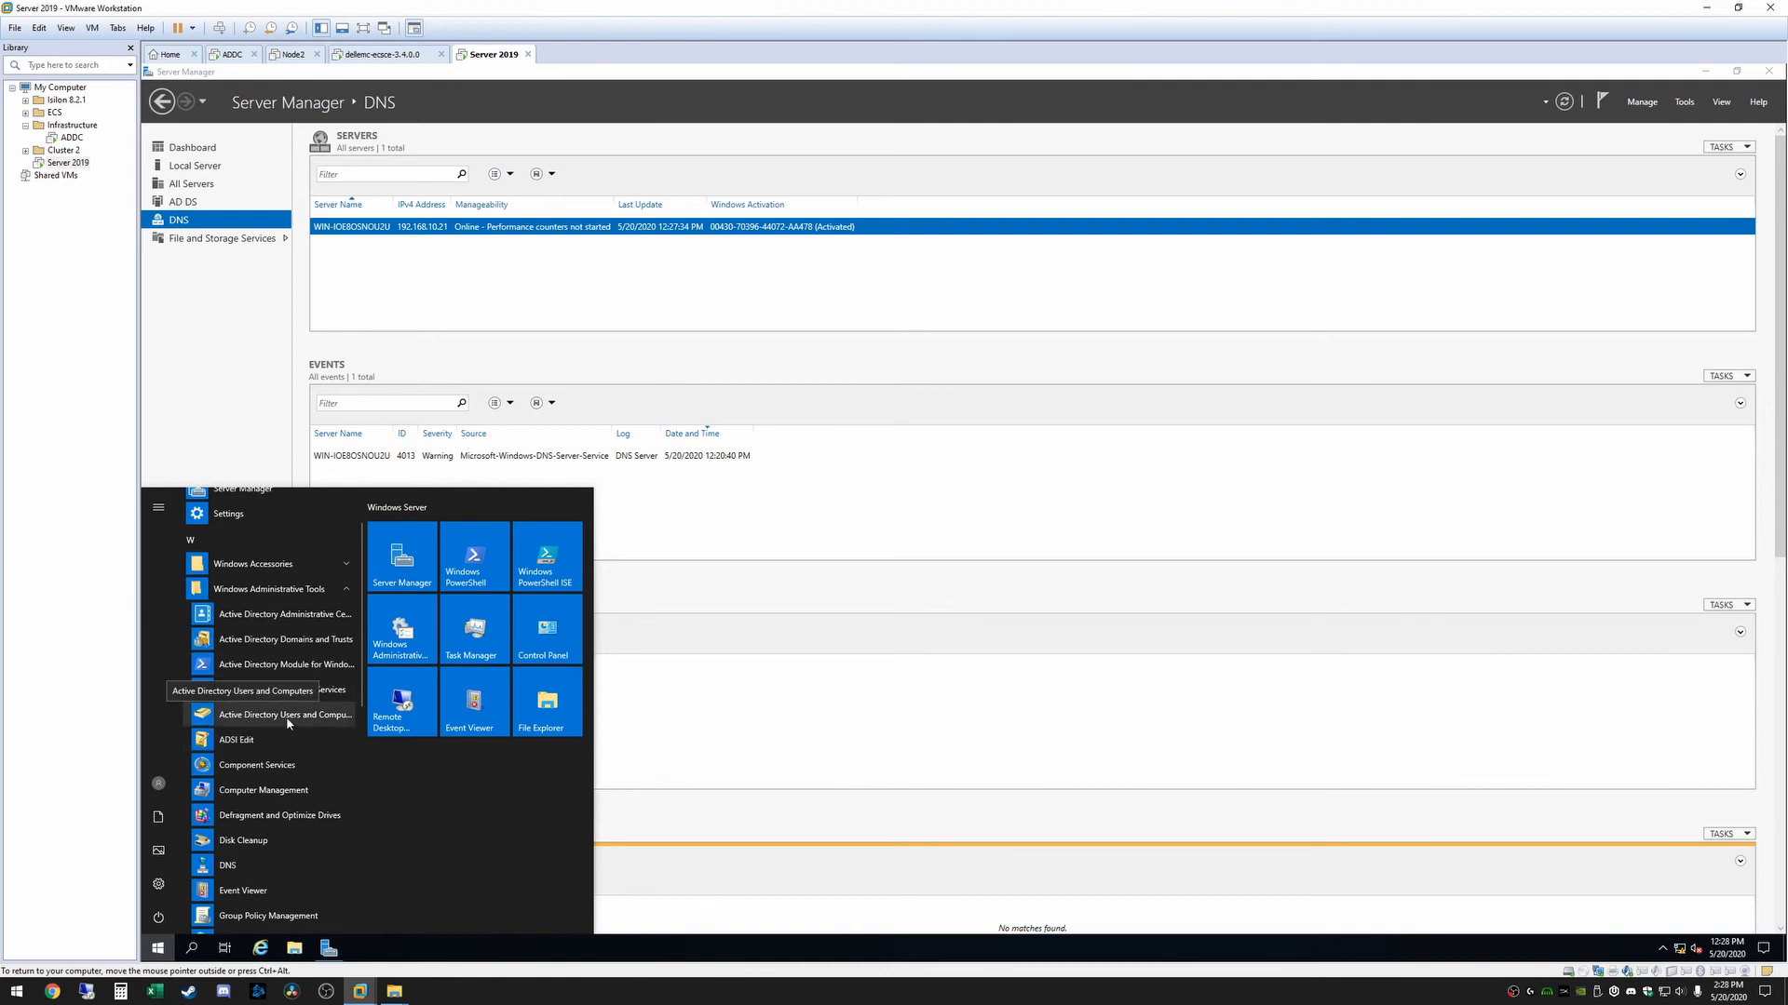
right_click(253, 716)
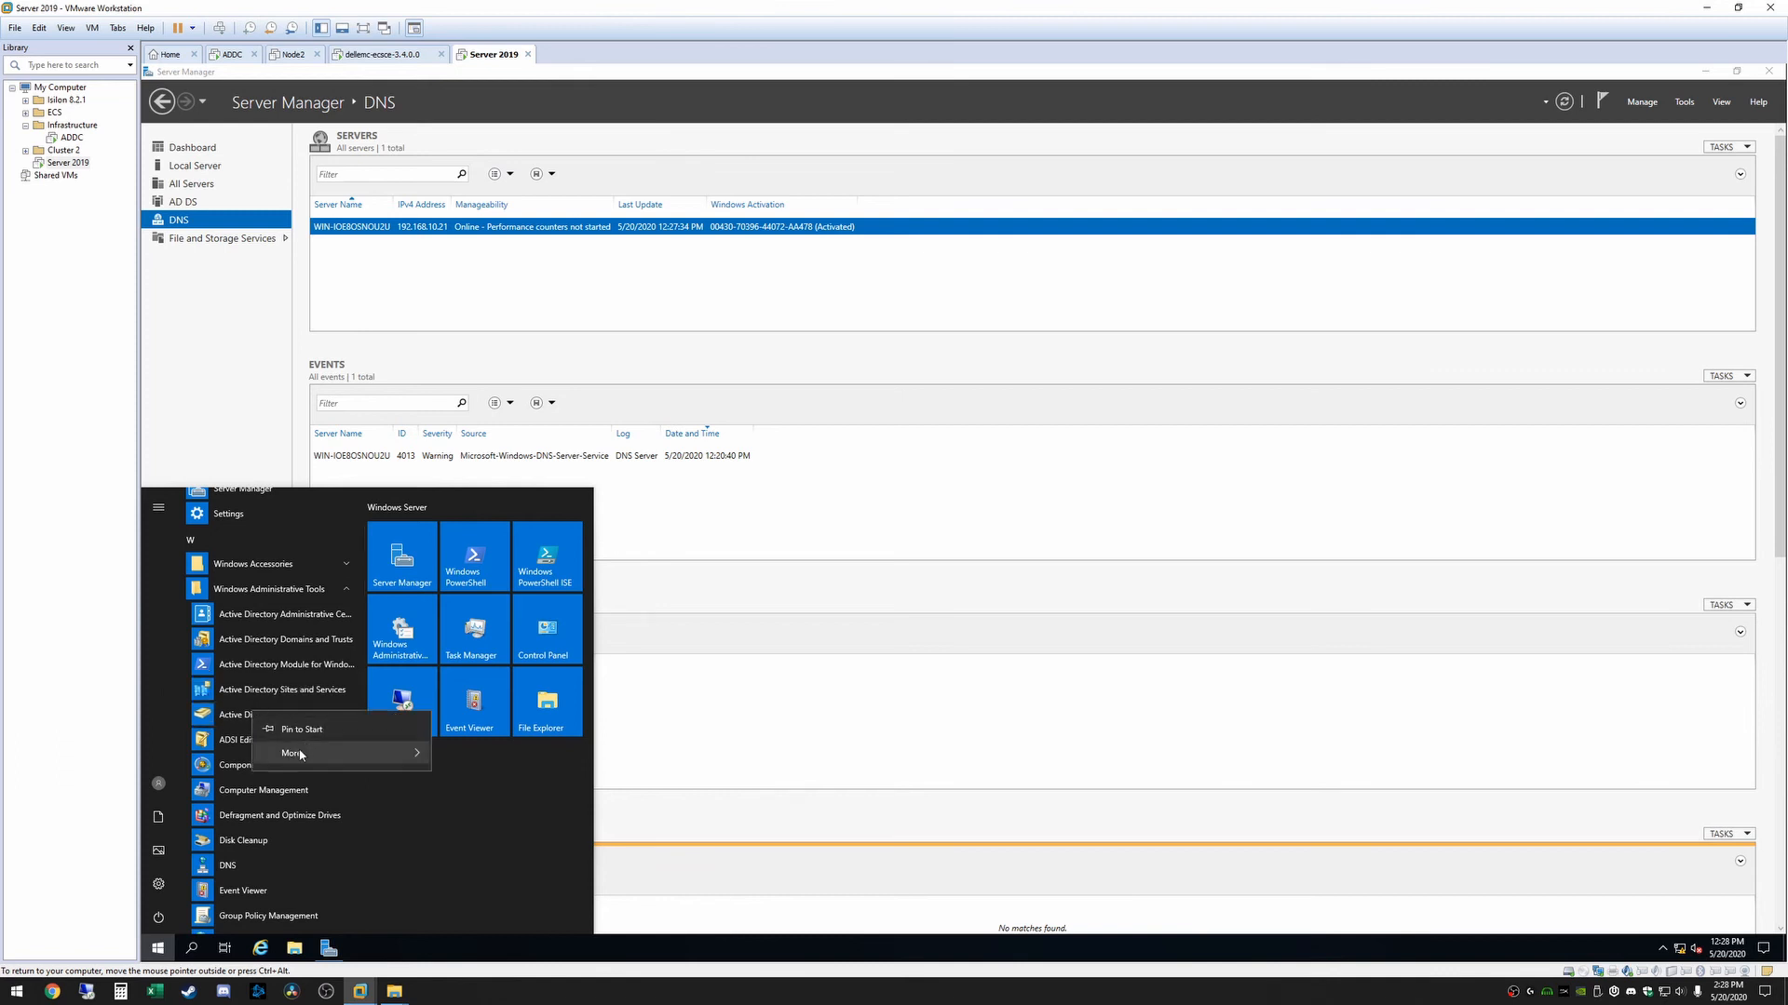
mouse_move(307, 752)
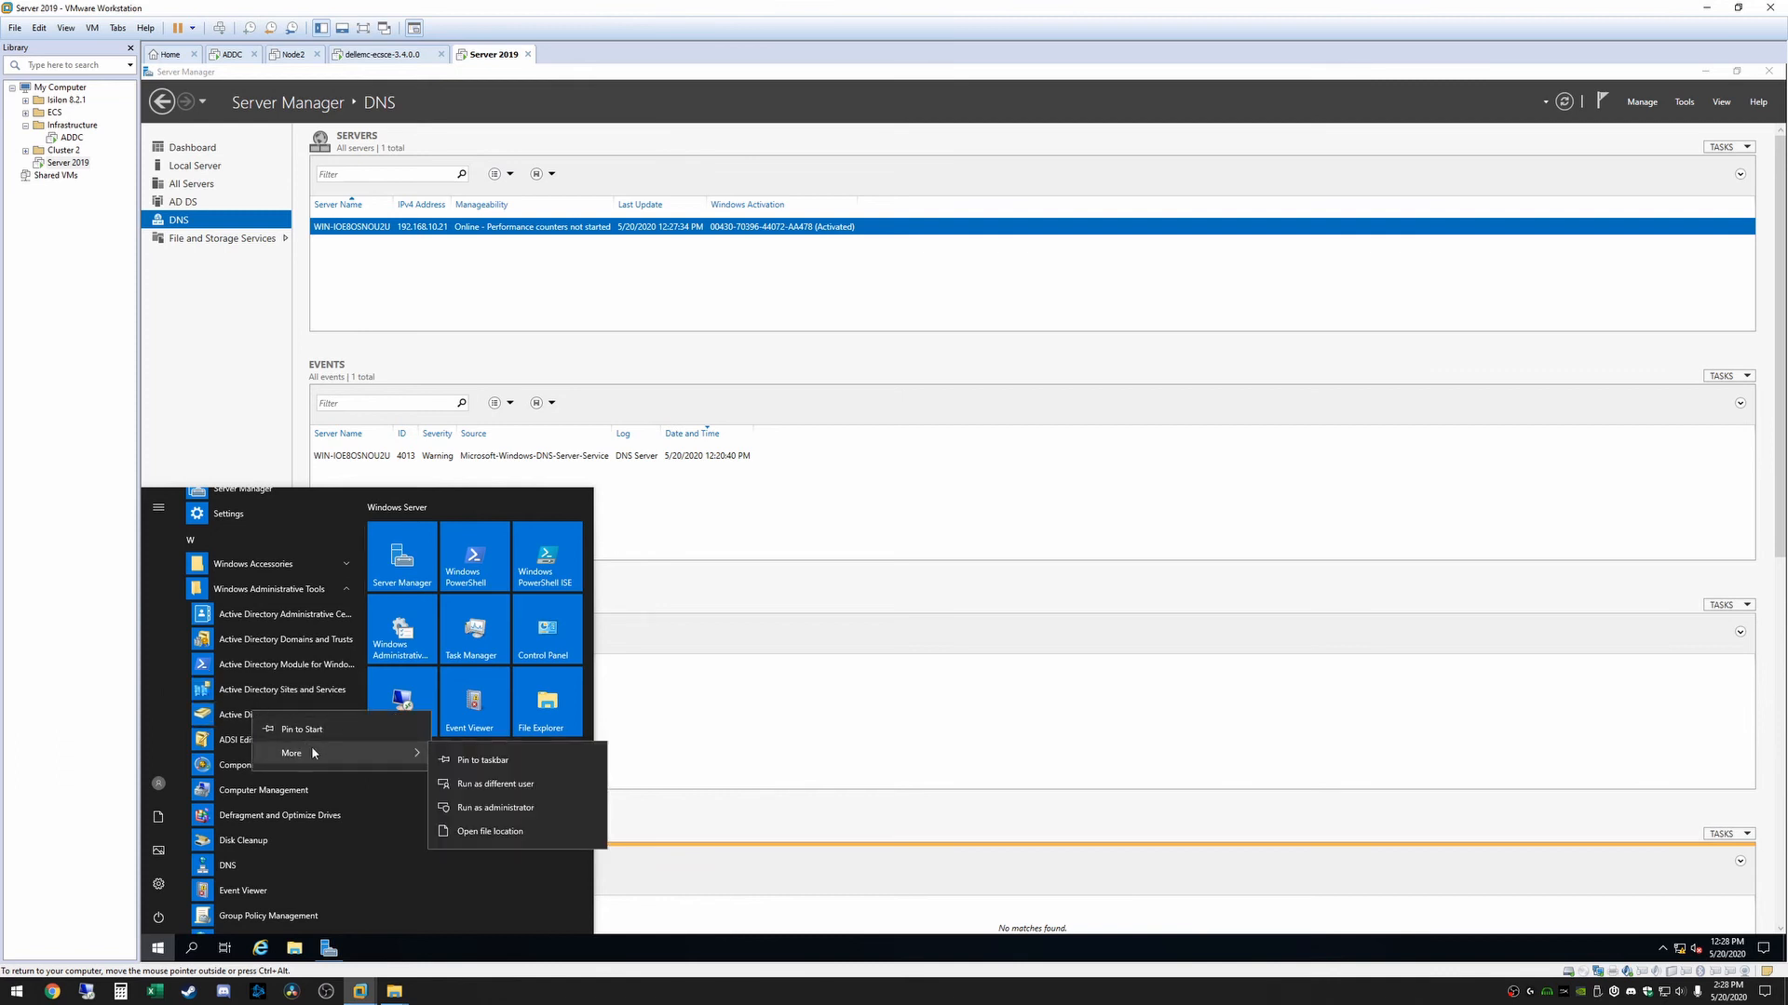
left_click(501, 768)
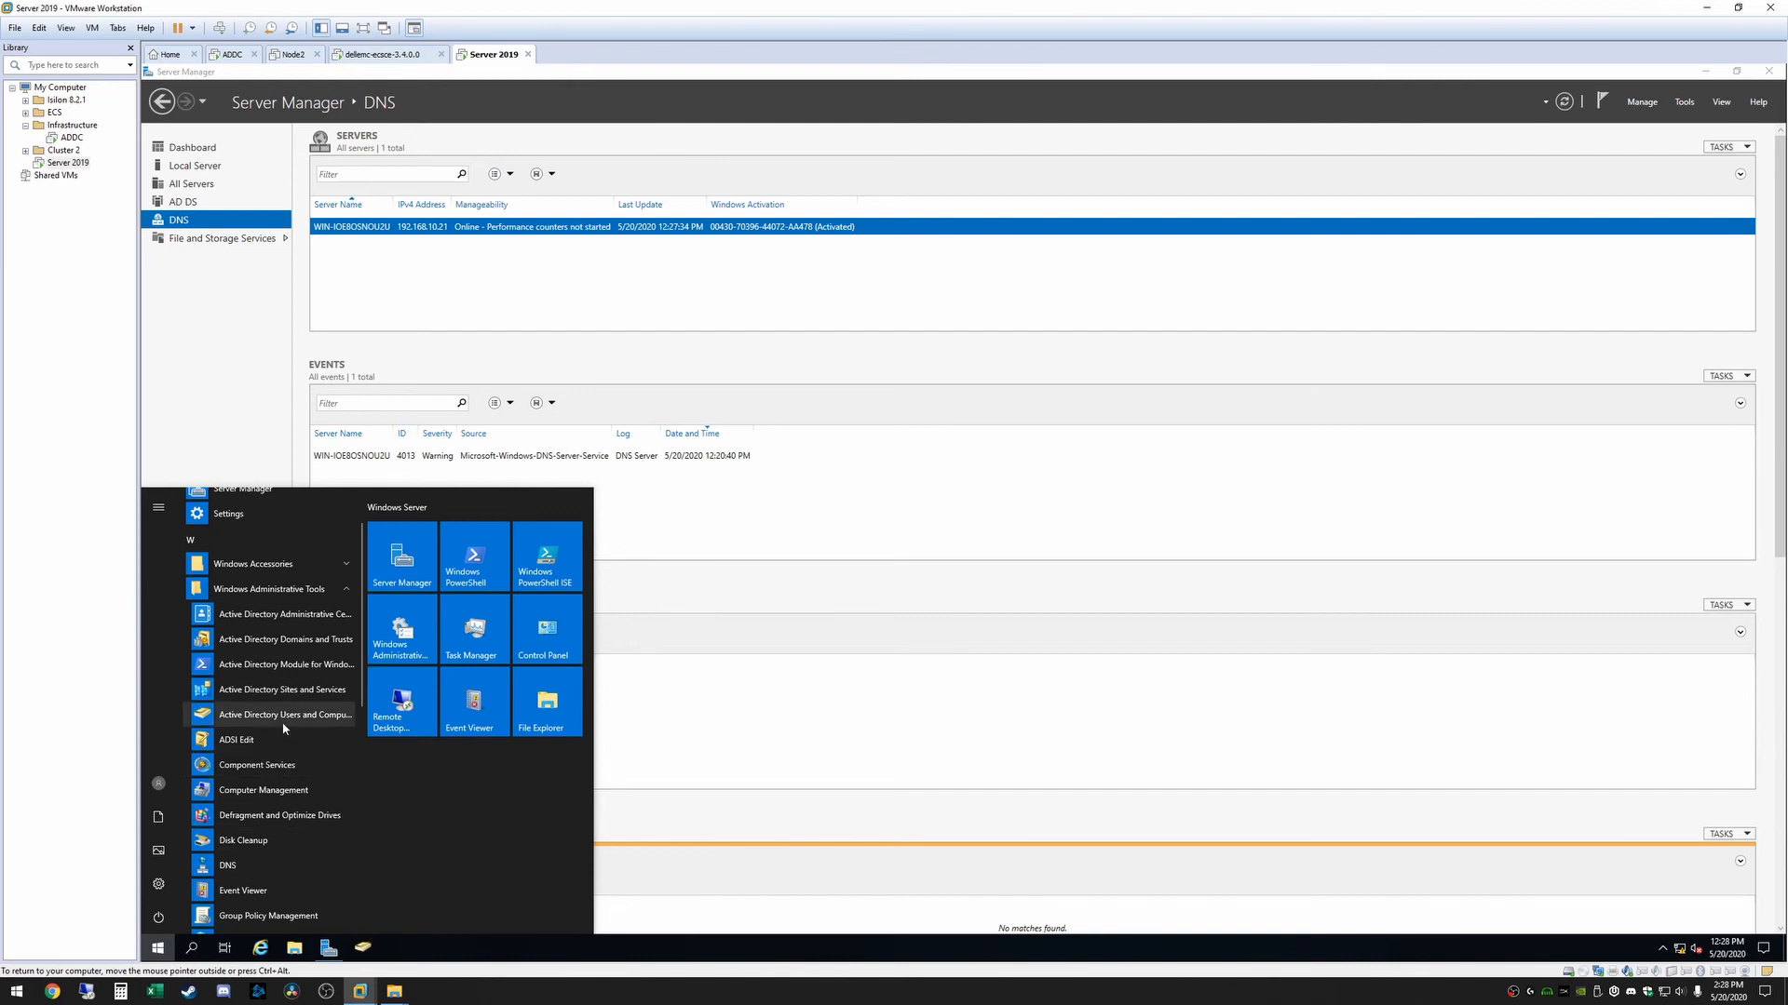
Pin the DNS administrative tool to the server's taskbar and close the Start menu
right_click(244, 871)
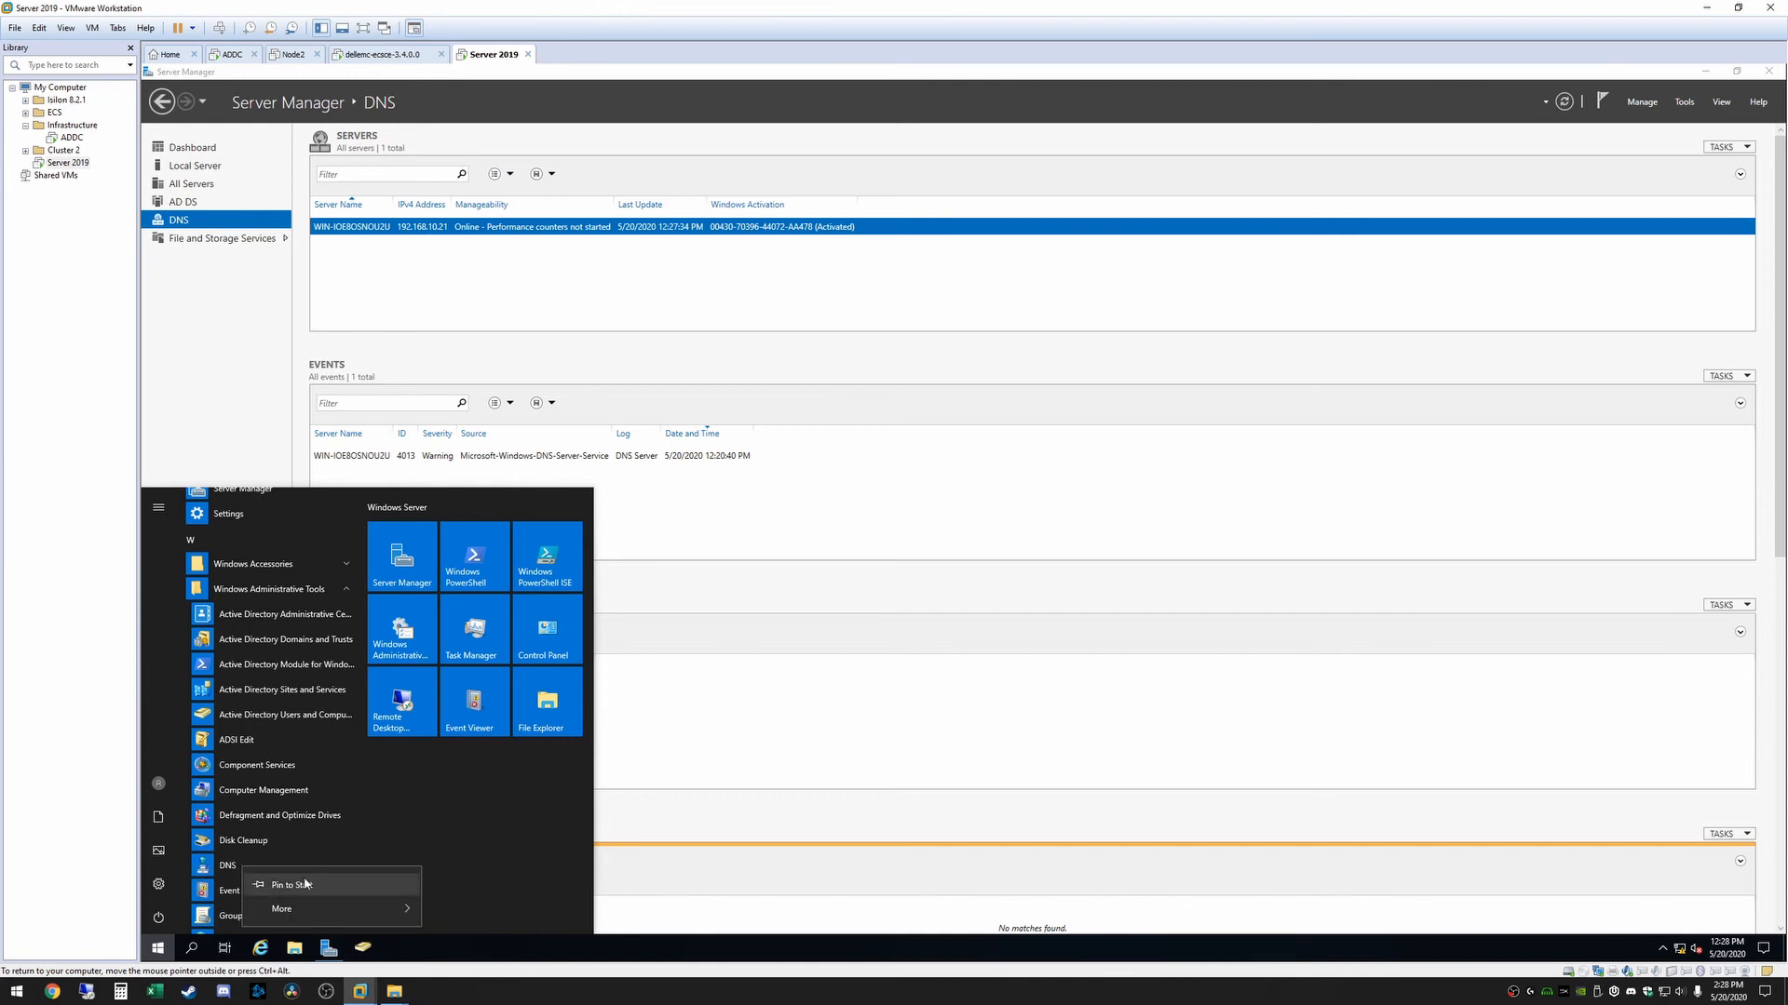
mouse_move(303, 909)
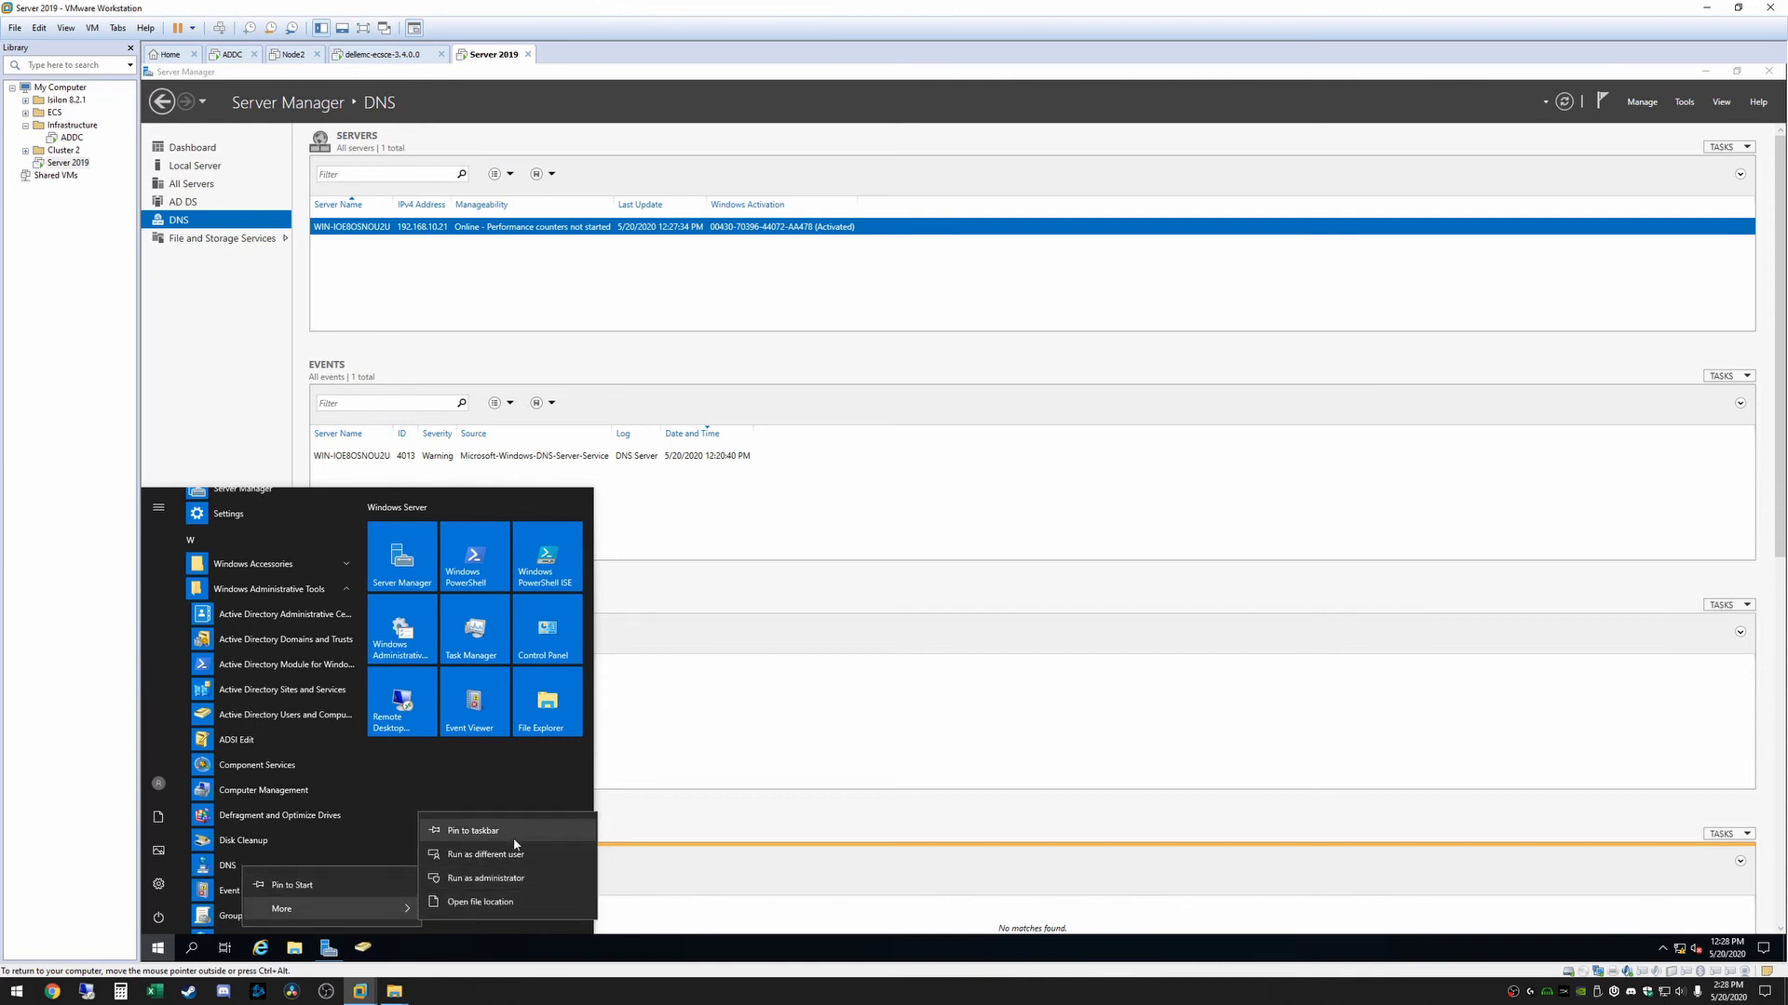
left_click(506, 838)
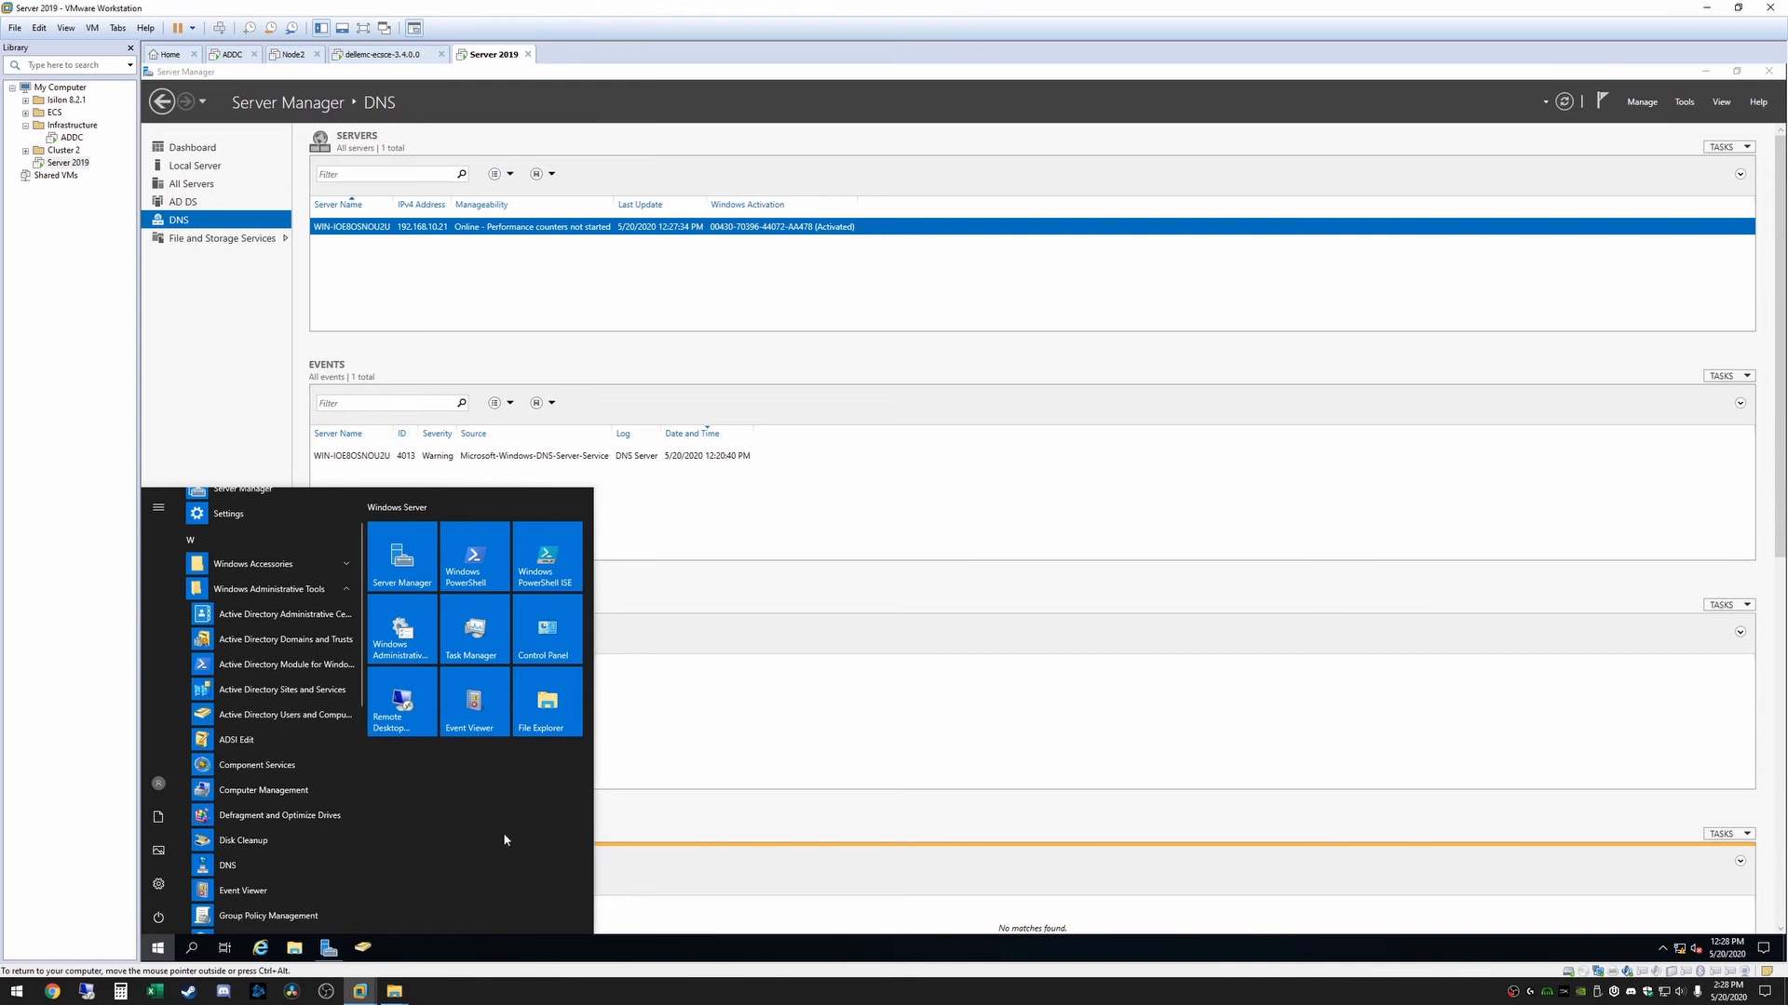
left_click(726, 777)
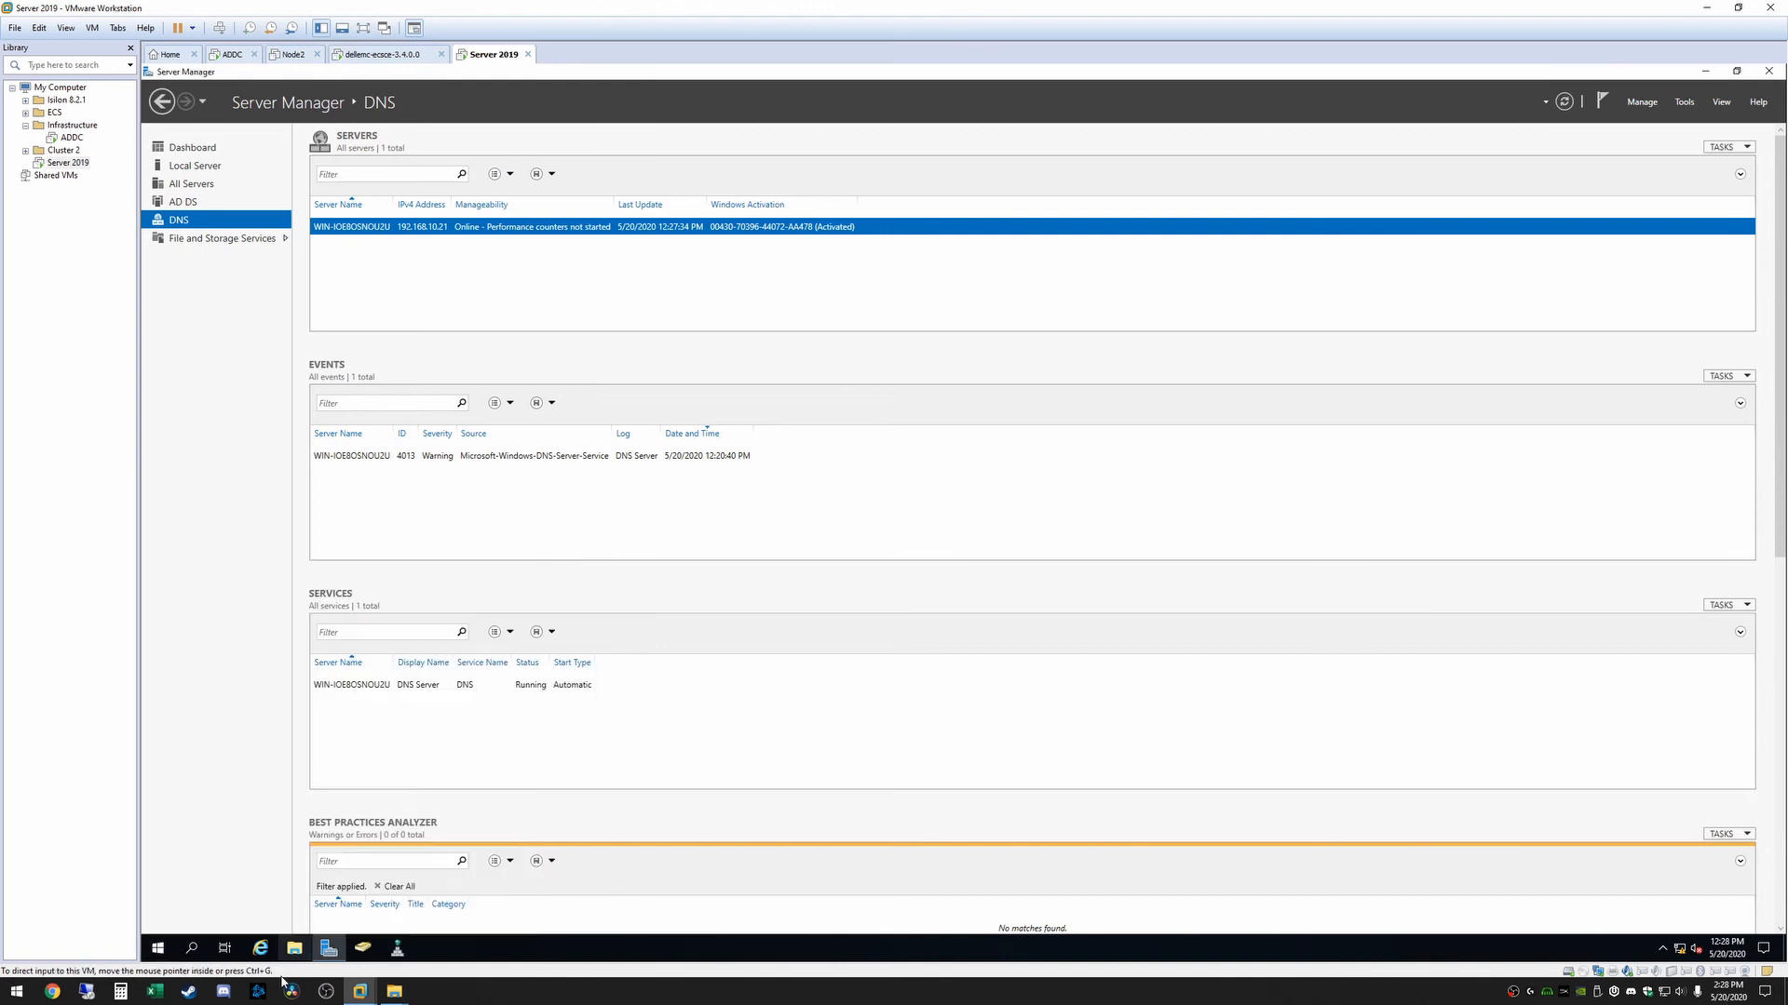
Open Active Directory Users and Computers in a larger window and examine the jblab.com Computers and Users containers and the object types that can be created
left_click(363, 948)
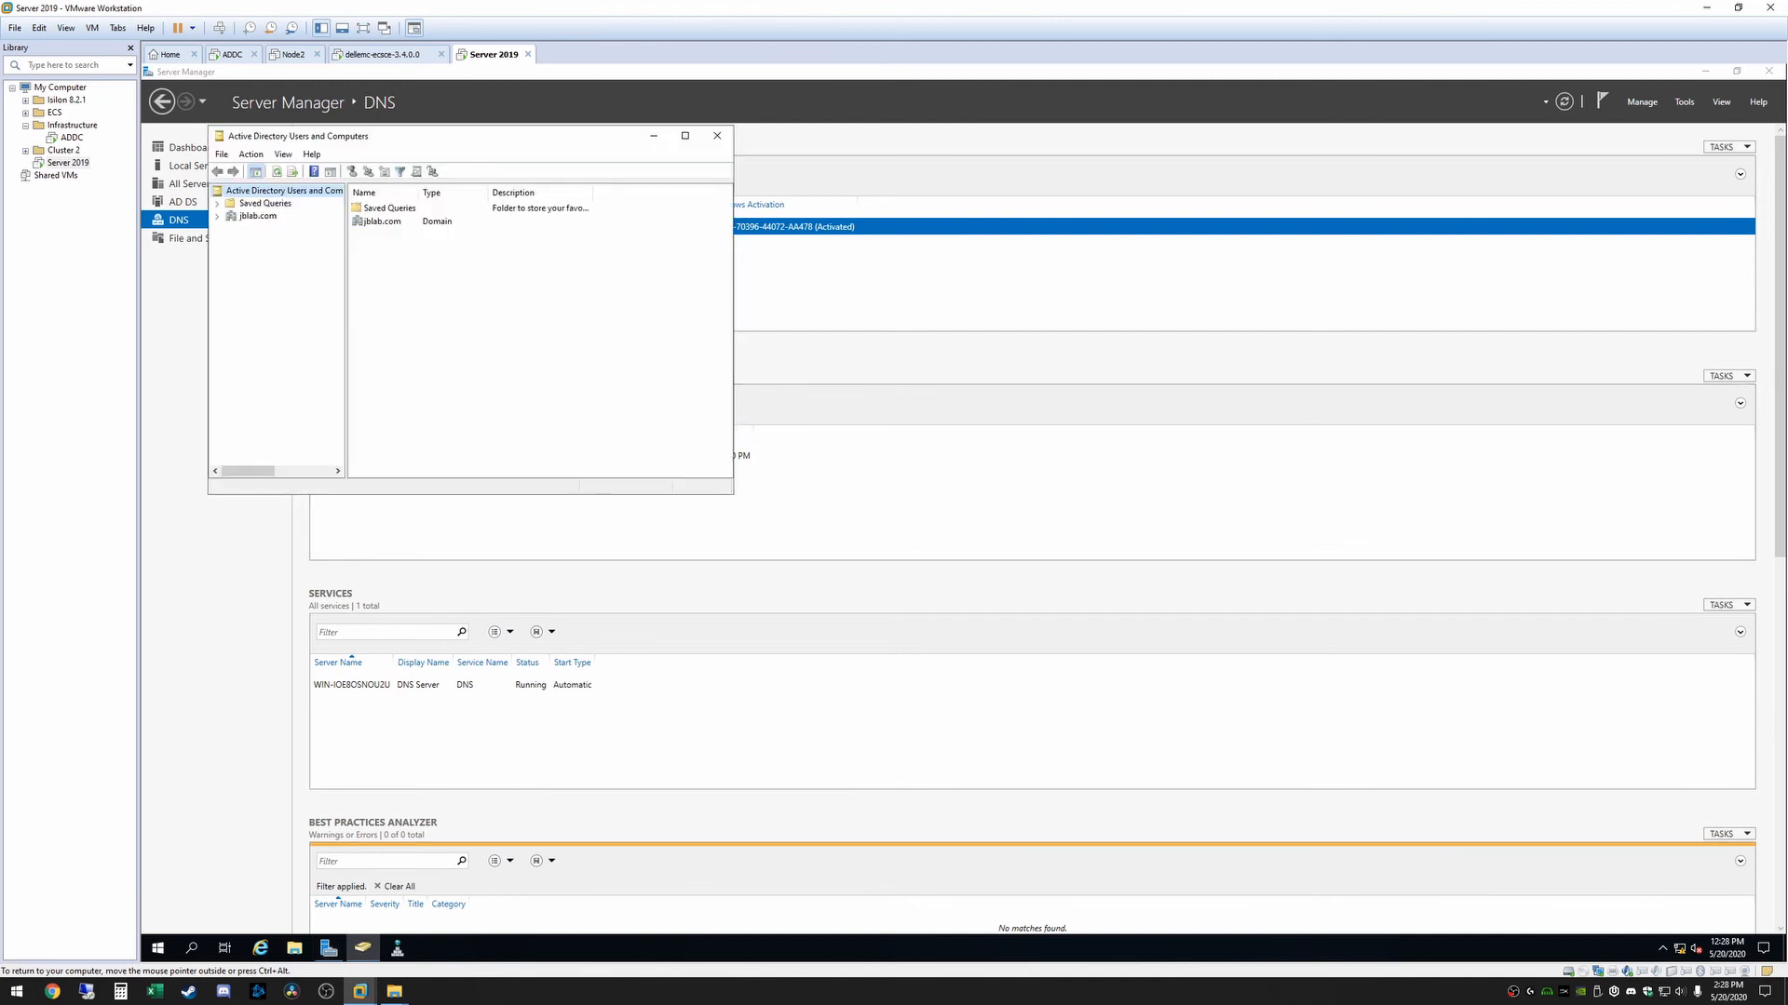
left_click_drag(733, 489, 1151, 672)
double_click(228, 216)
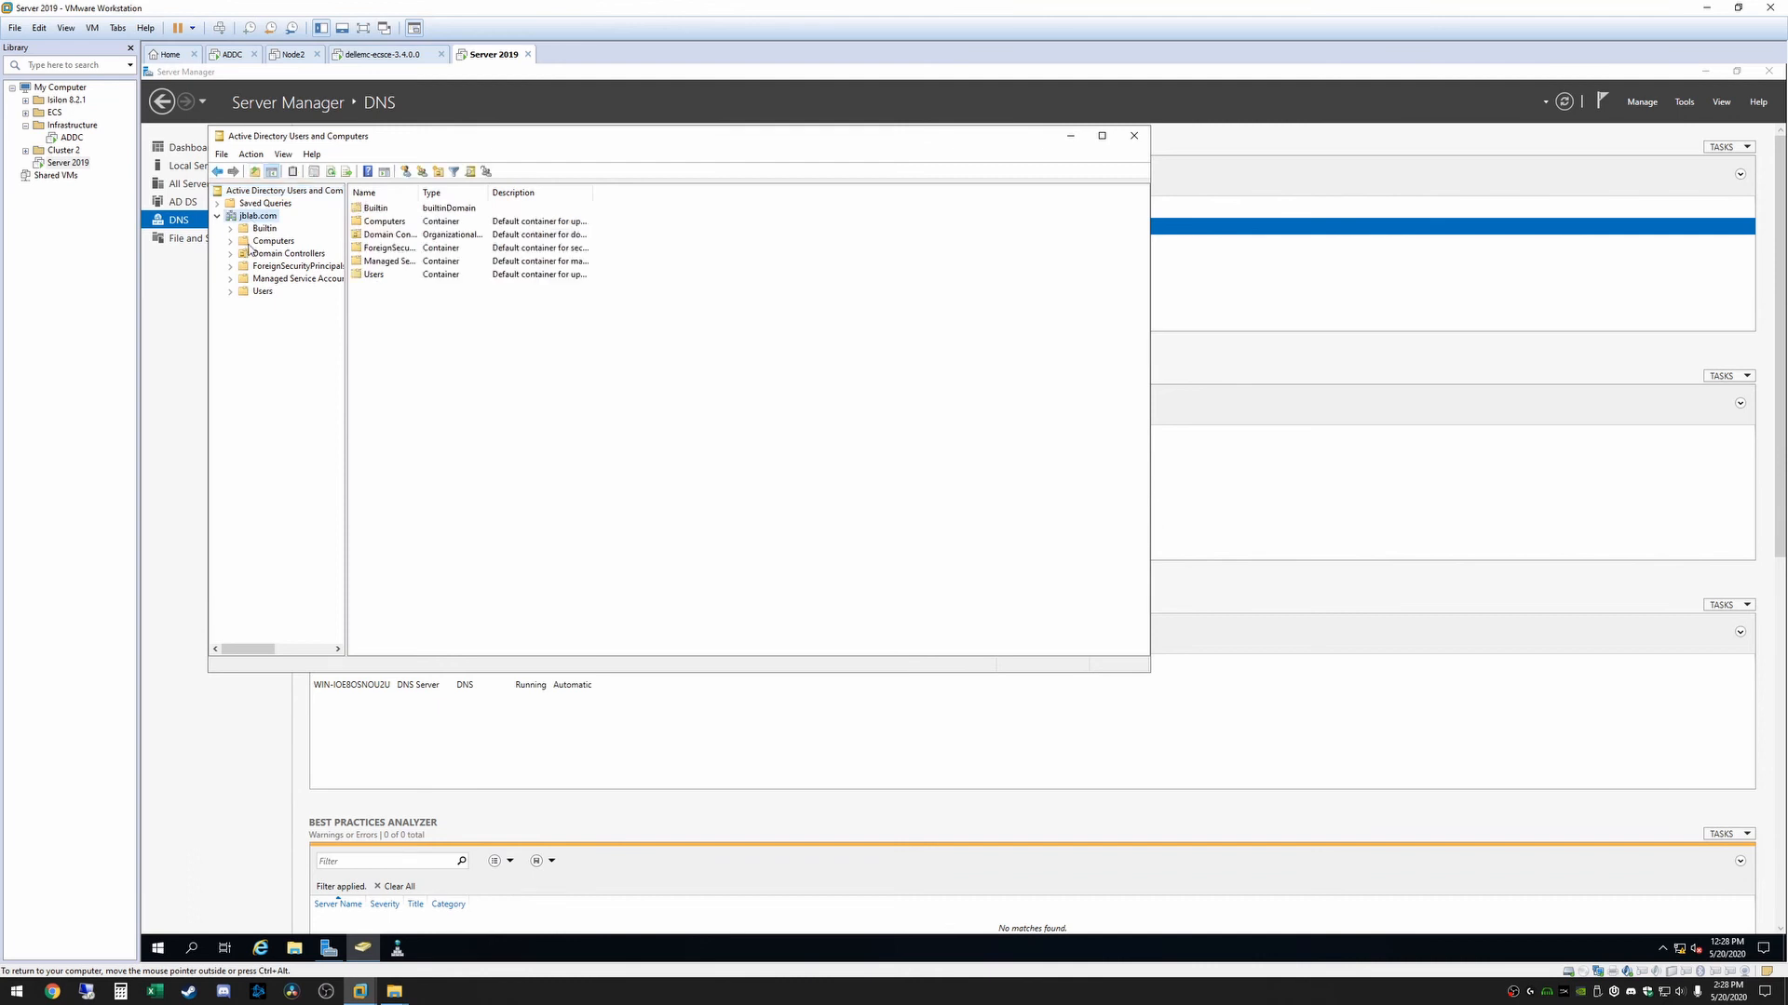
left_click(262, 291)
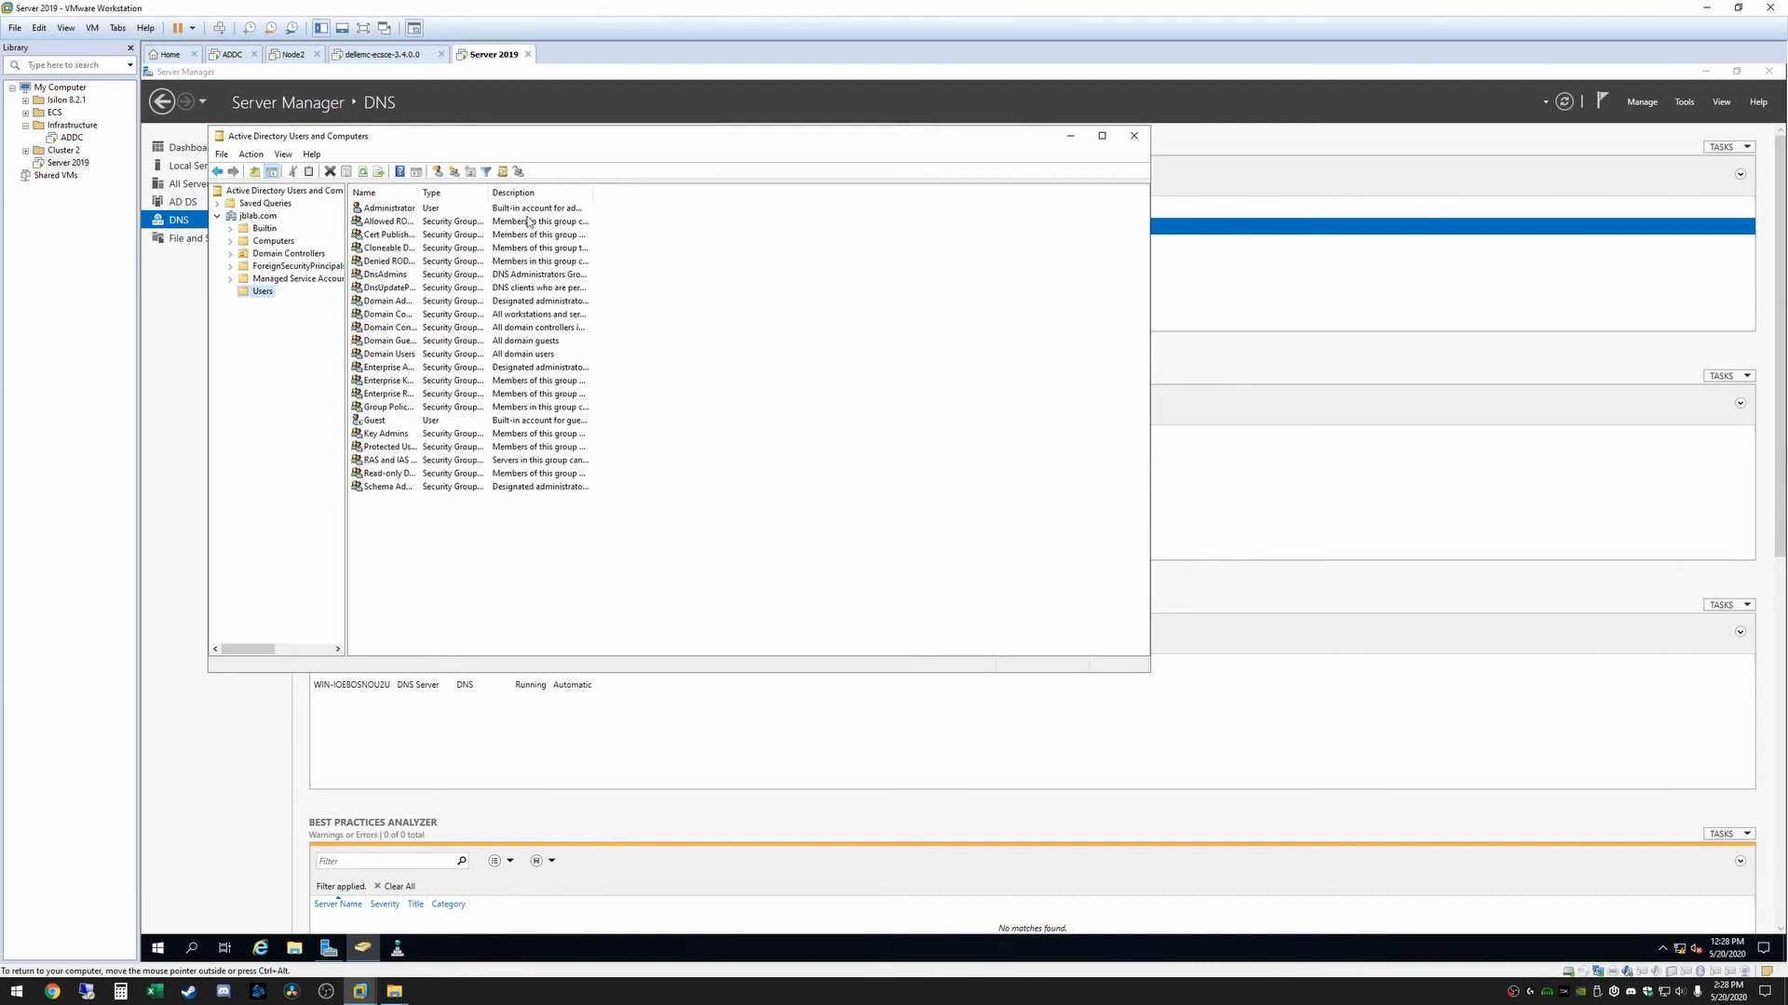
left_click(256, 242)
left_click(265, 293)
right_click(416, 542)
mouse_move(507, 583)
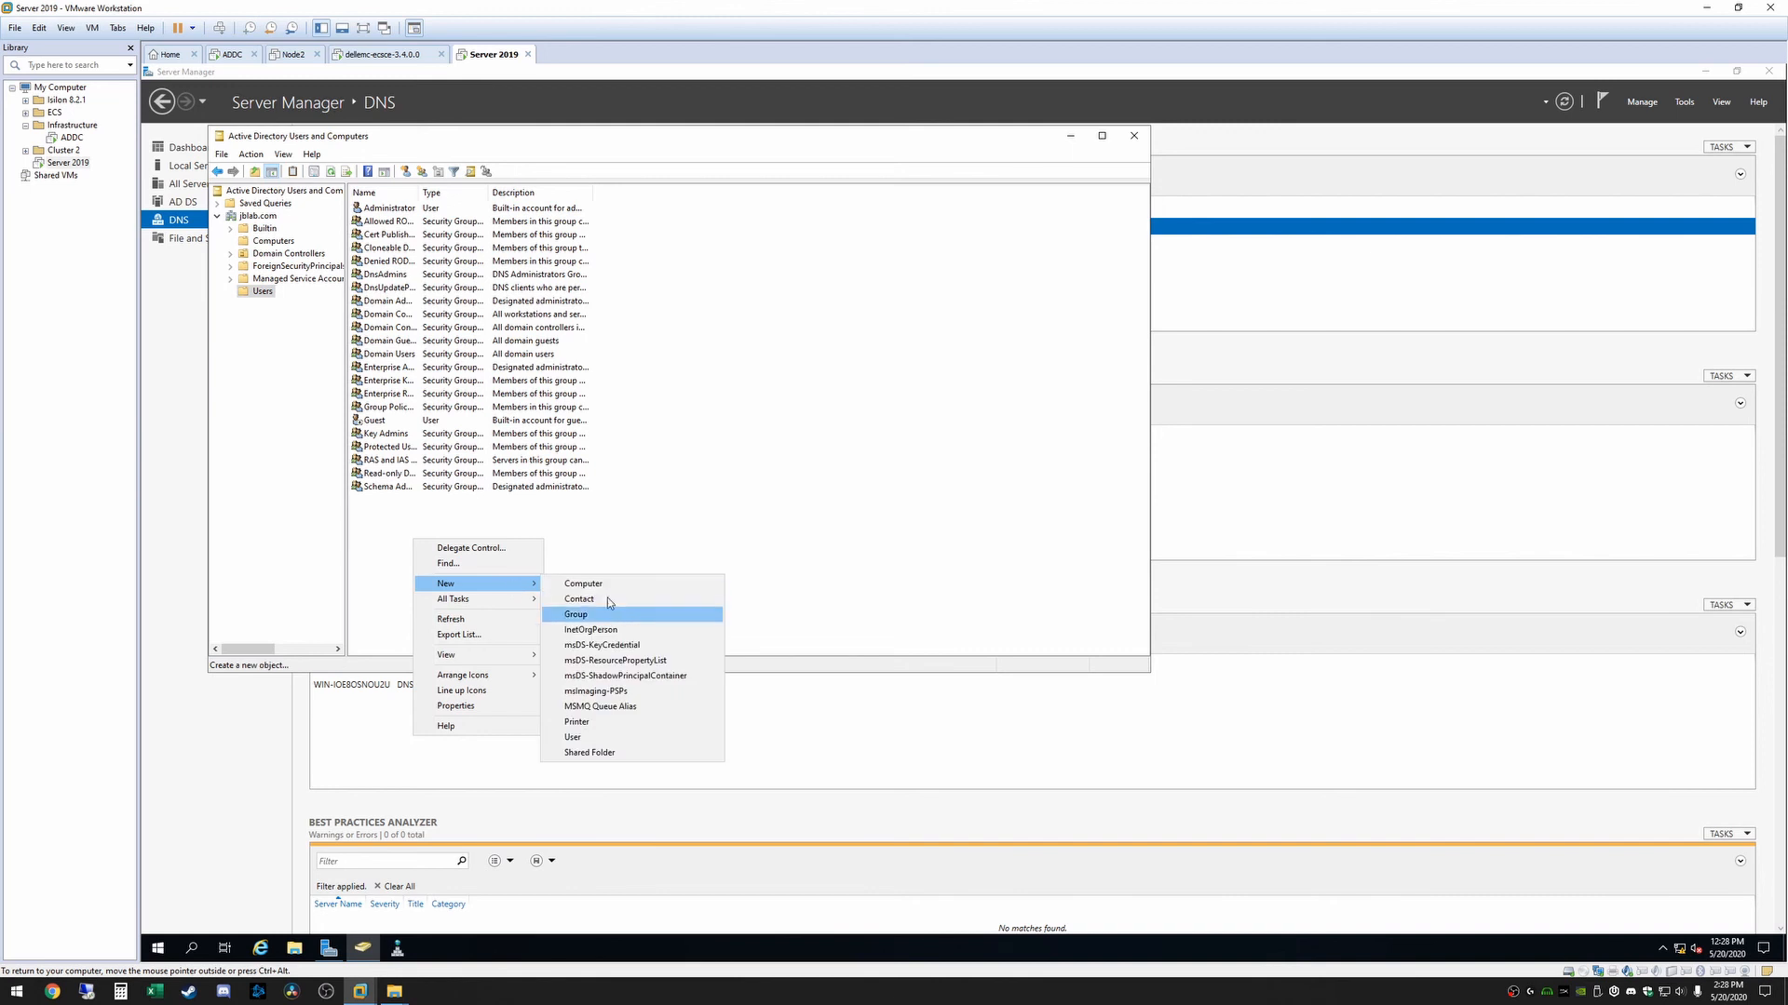
left_click(688, 518)
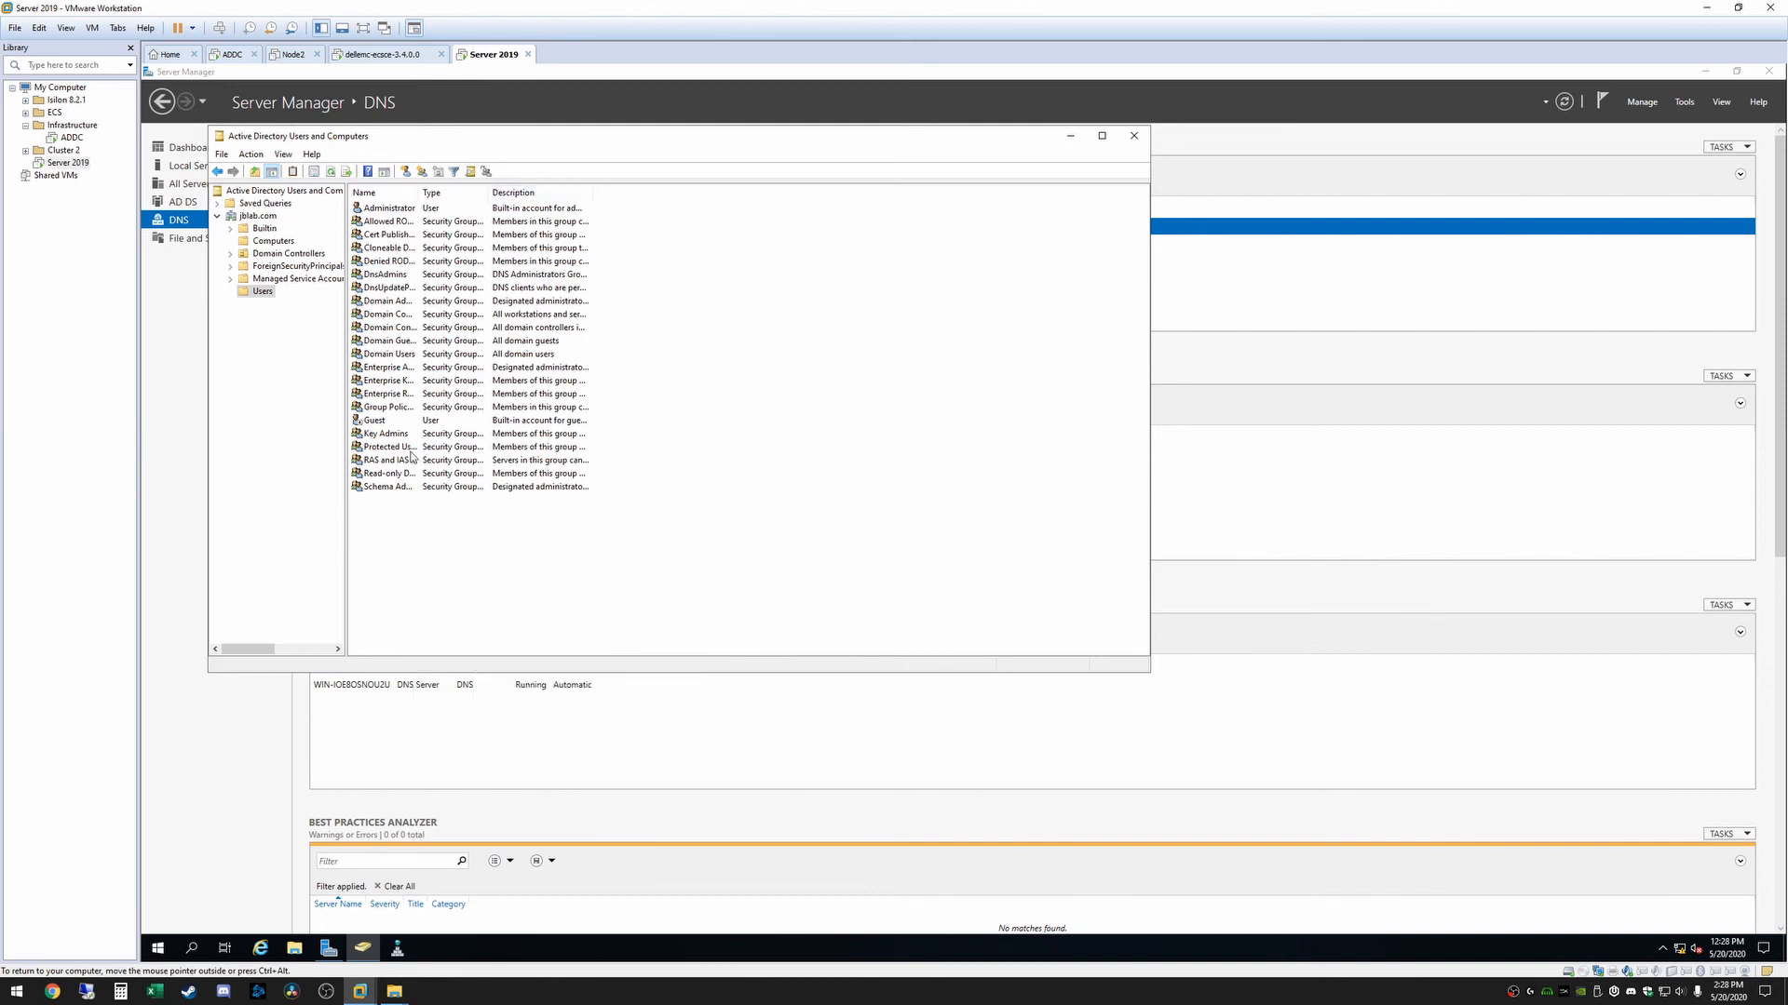
Open DNS Manager, expand the server, and examine its forward lookup zones
left_click(398, 948)
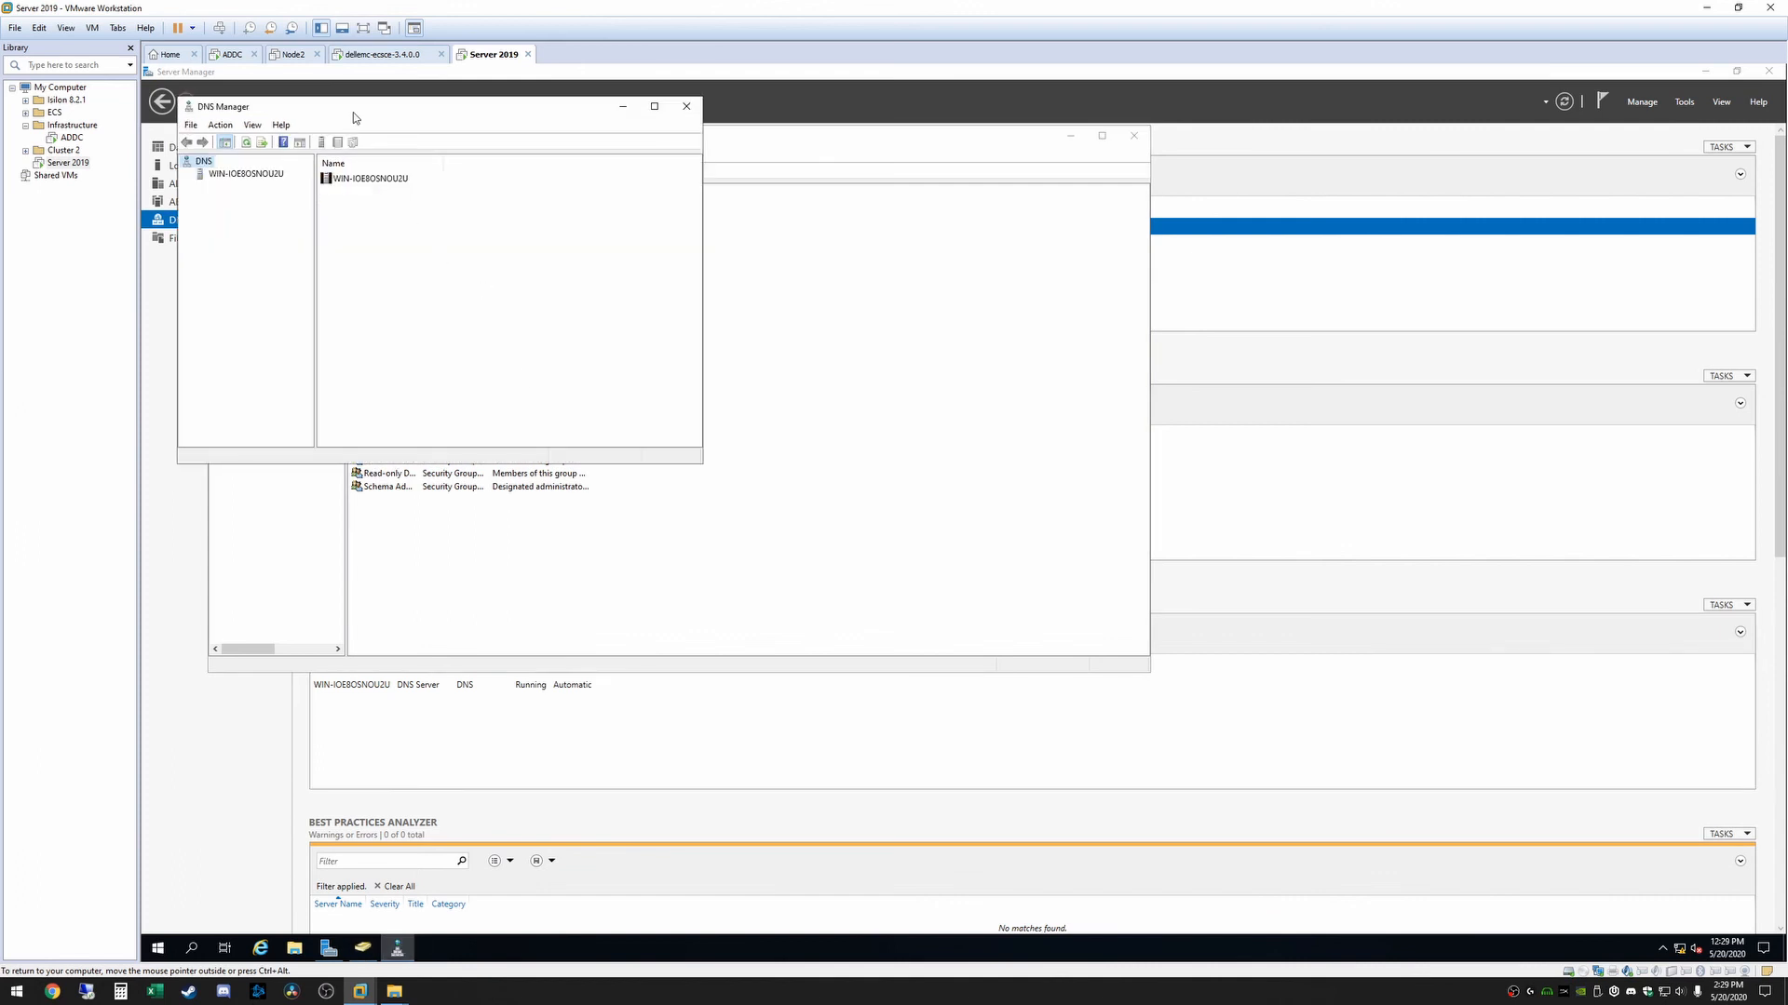
left_click_drag(354, 112, 491, 169)
left_click(380, 230)
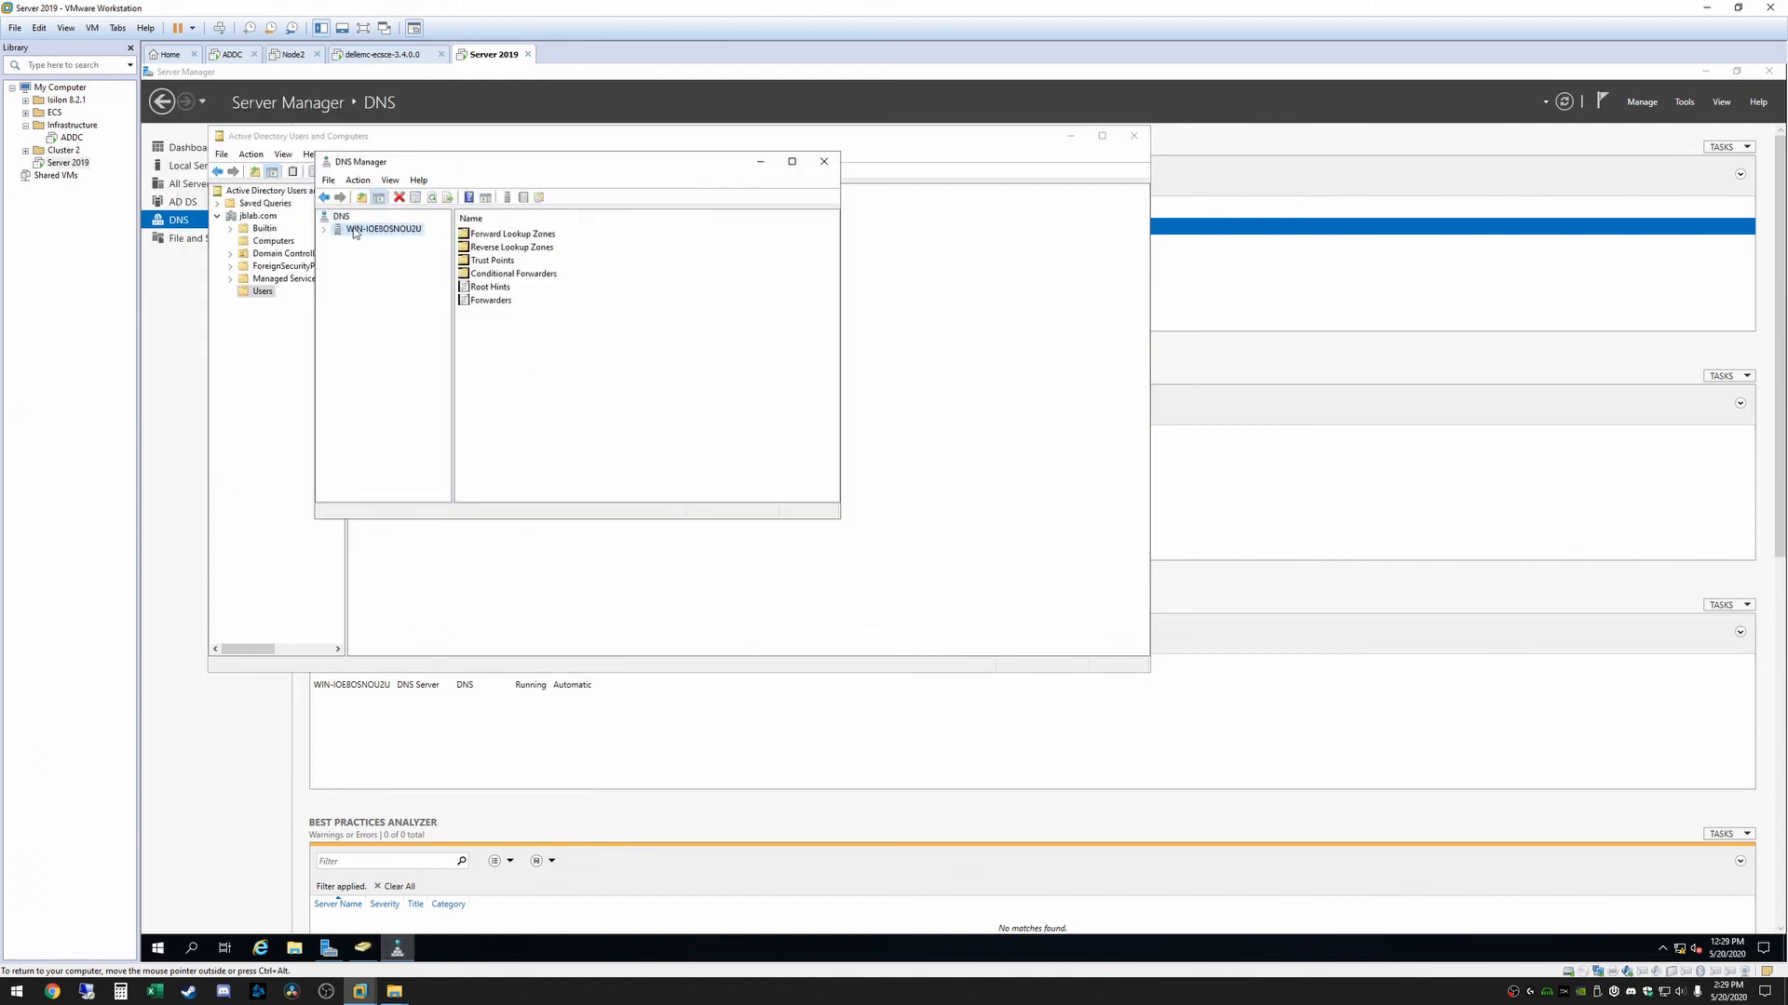
left_click(323, 229)
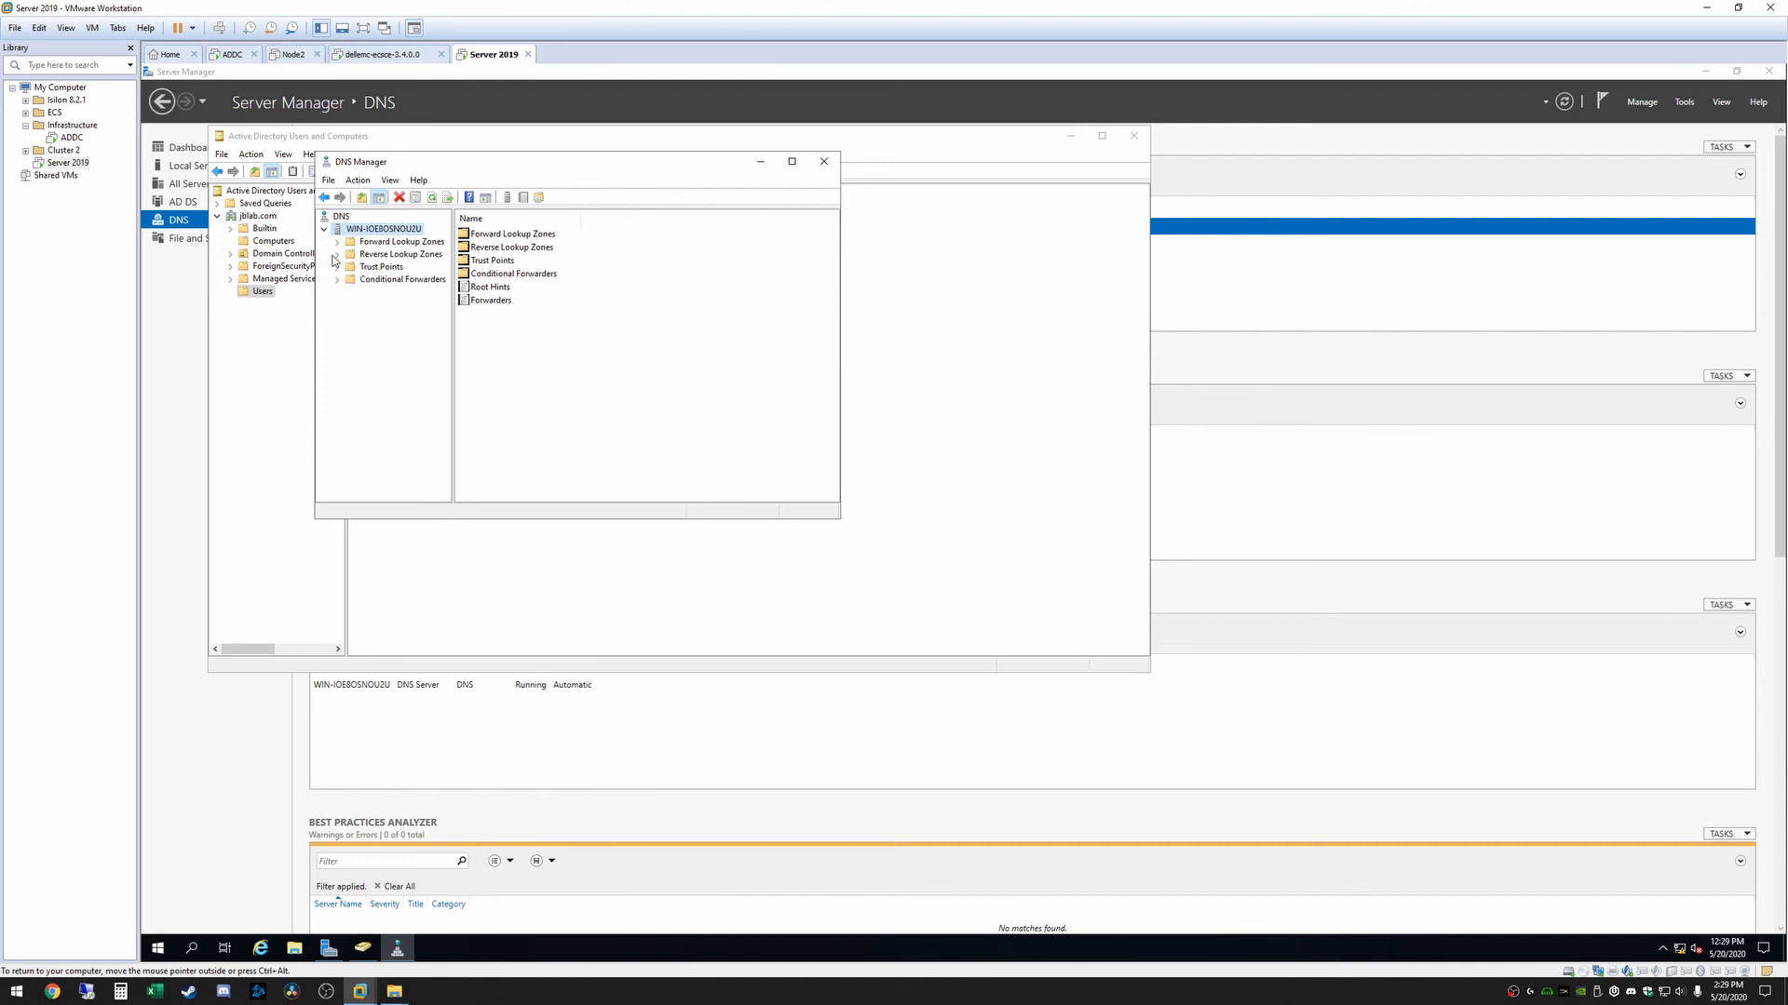
left_click(371, 243)
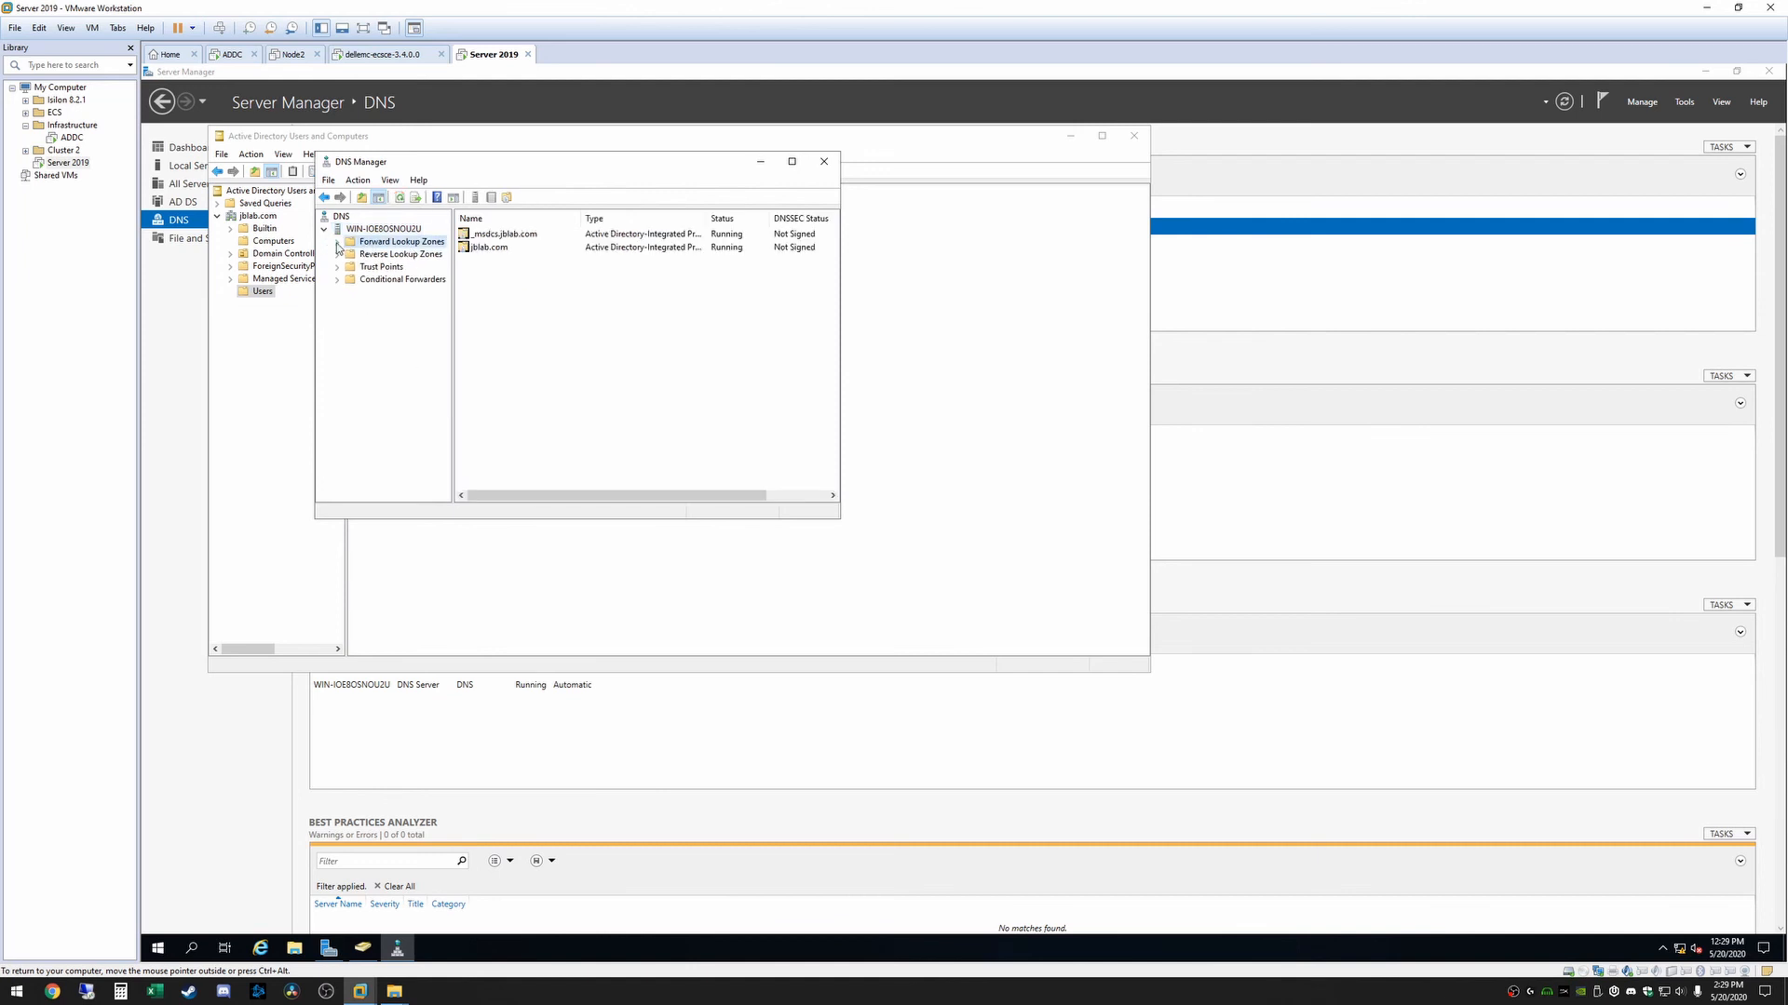
left_click(337, 243)
left_click(337, 243)
left_click_drag(516, 163, 667, 283)
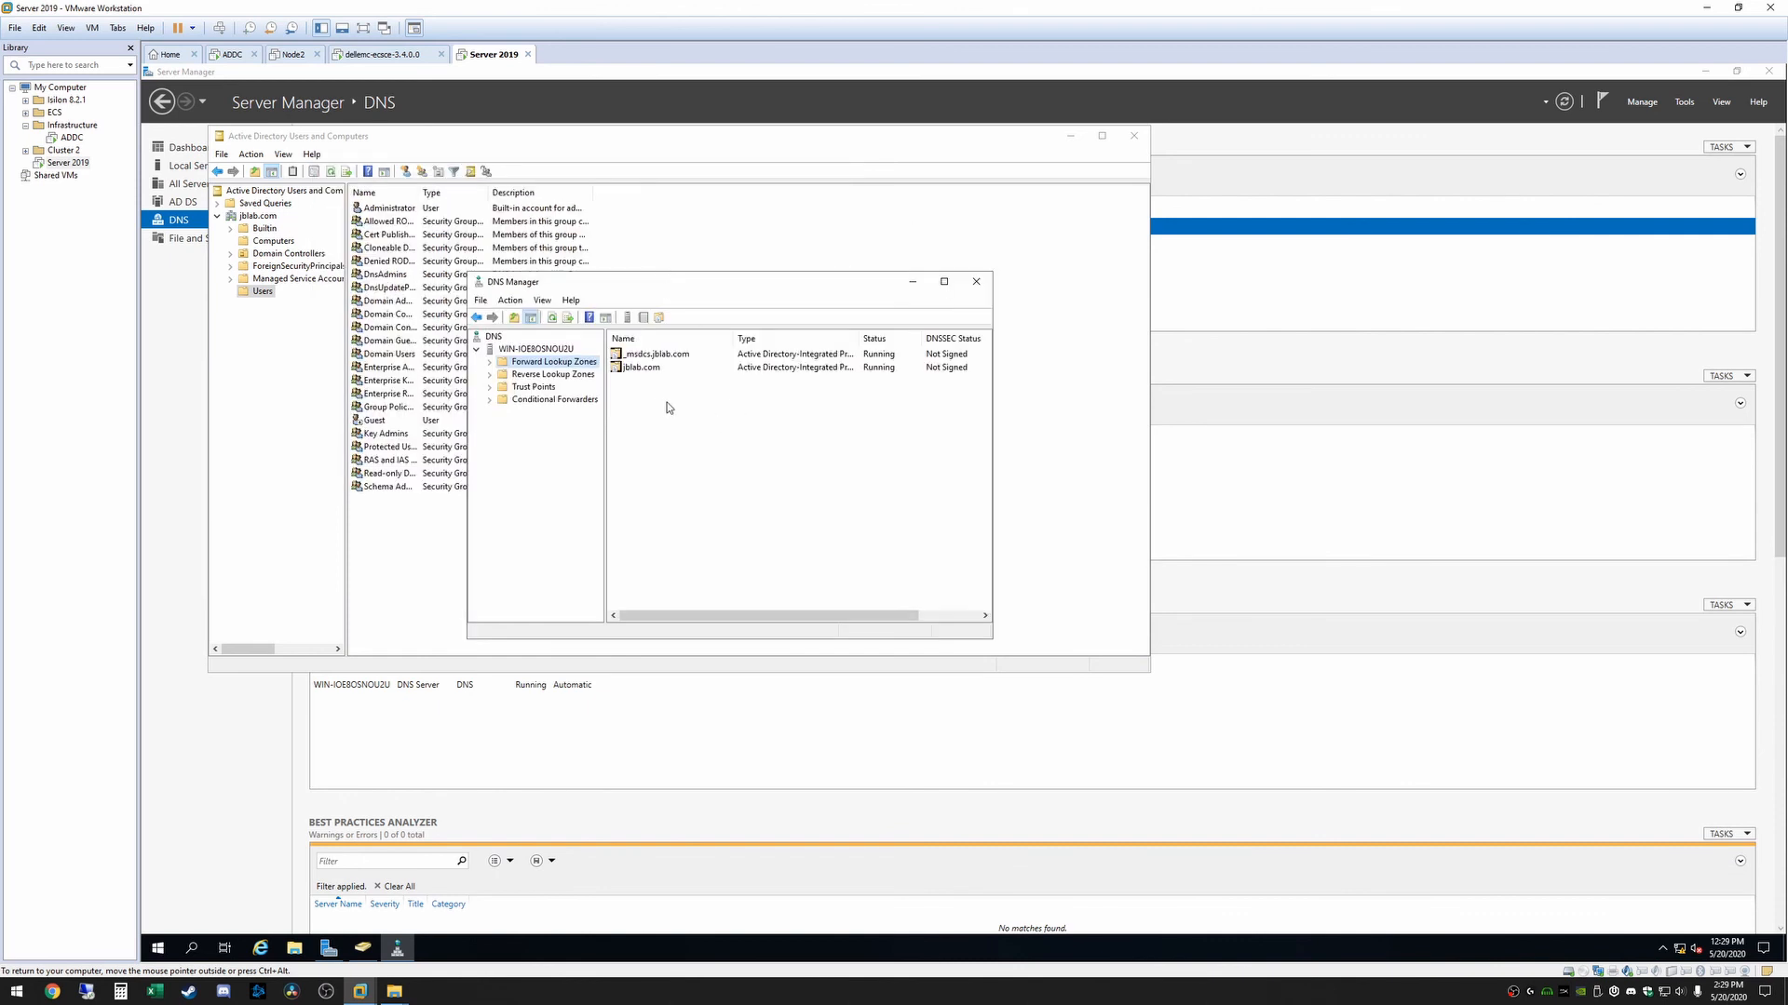
Return to Server Manager's local server properties and open the computer name for editing, accepting the domain controller renaming warning
left_click(1235, 155)
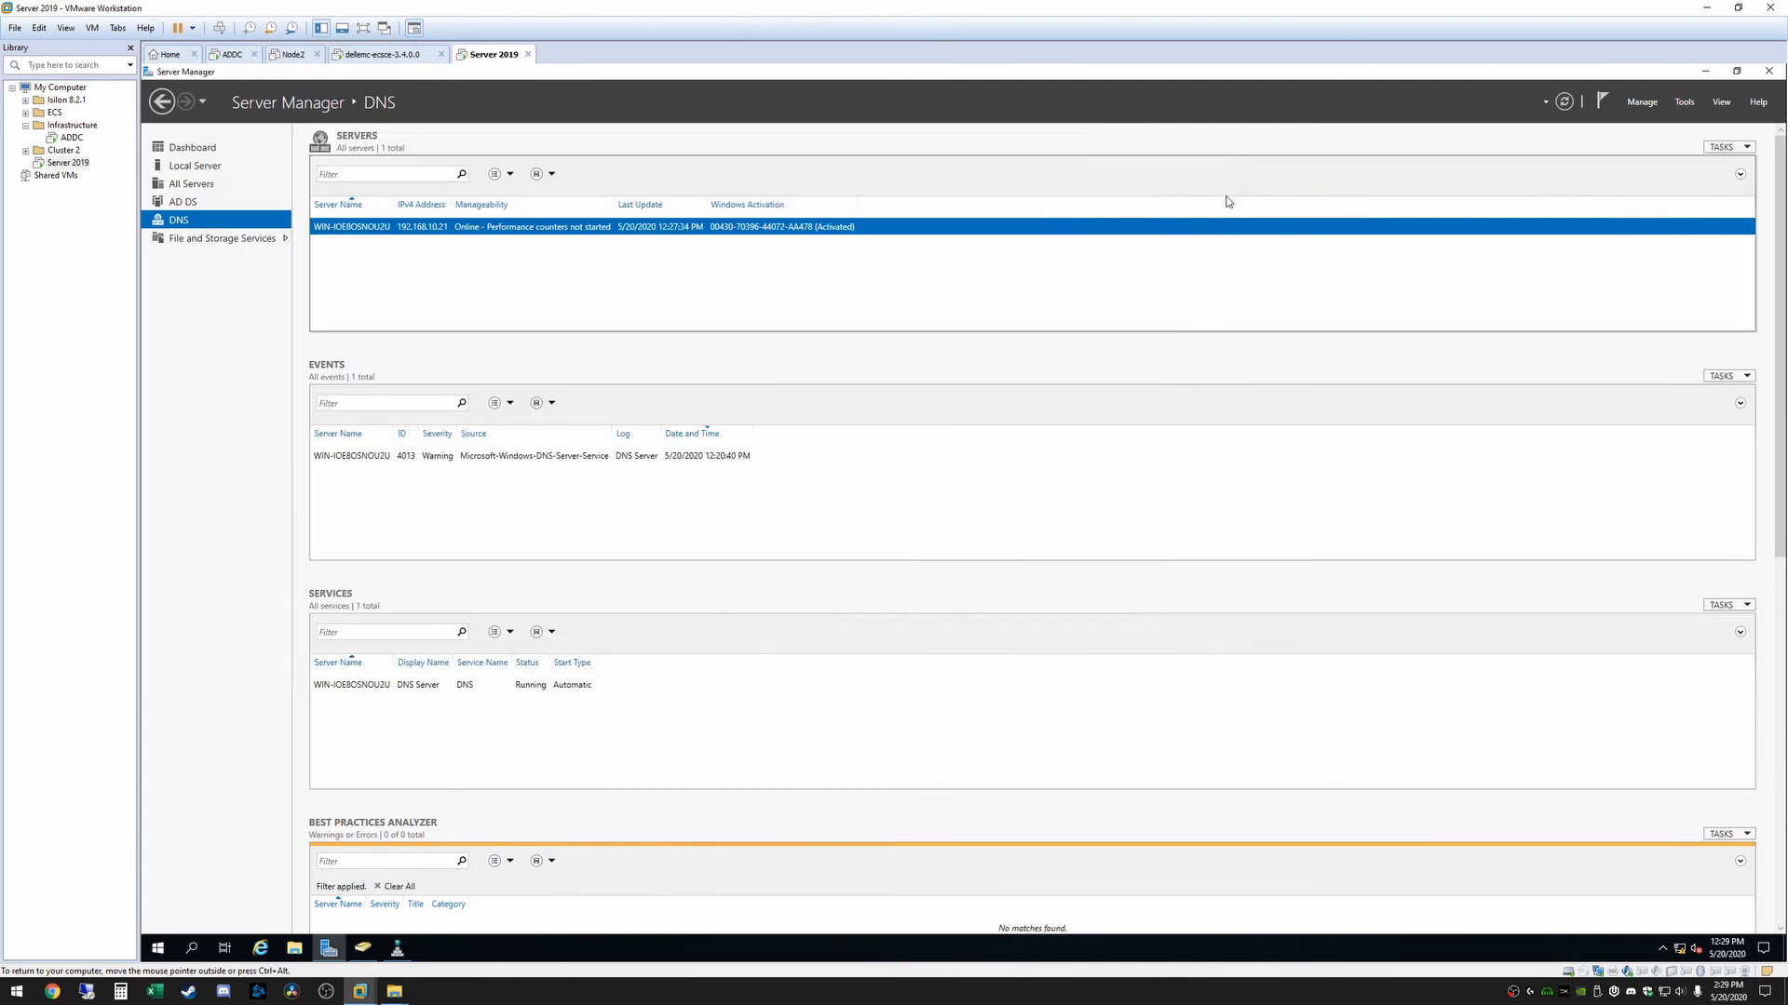
left_click(268, 105)
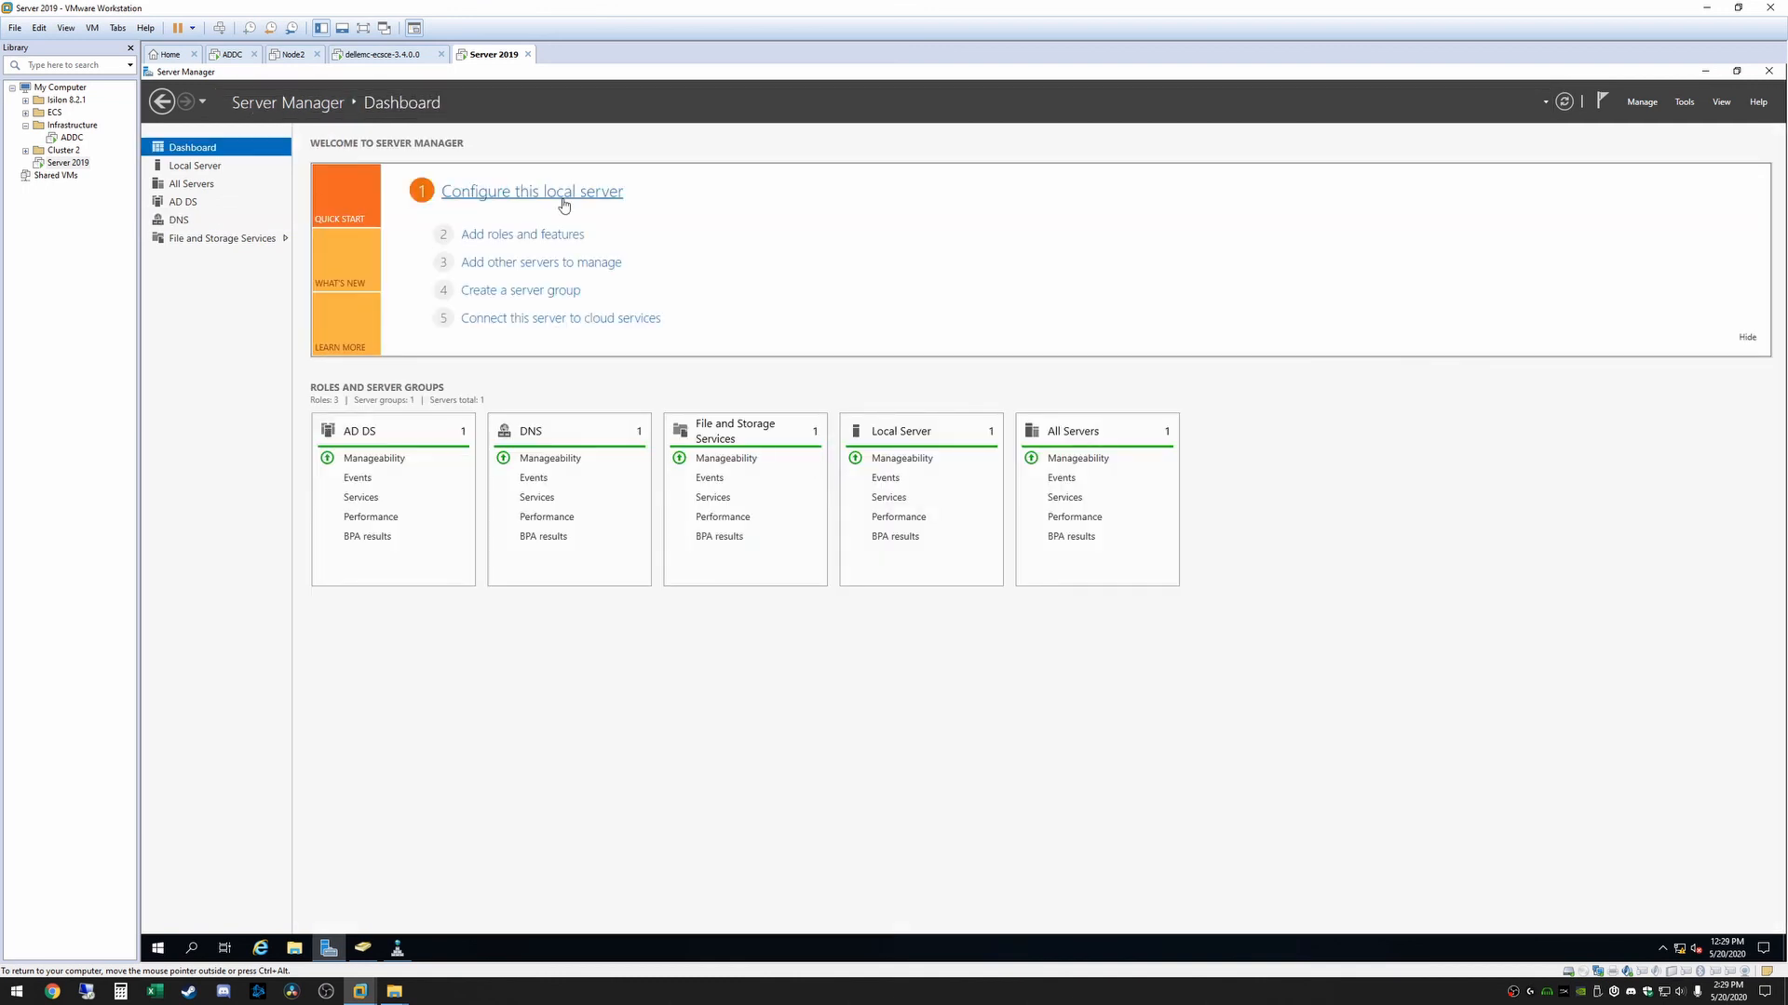
left_click(560, 202)
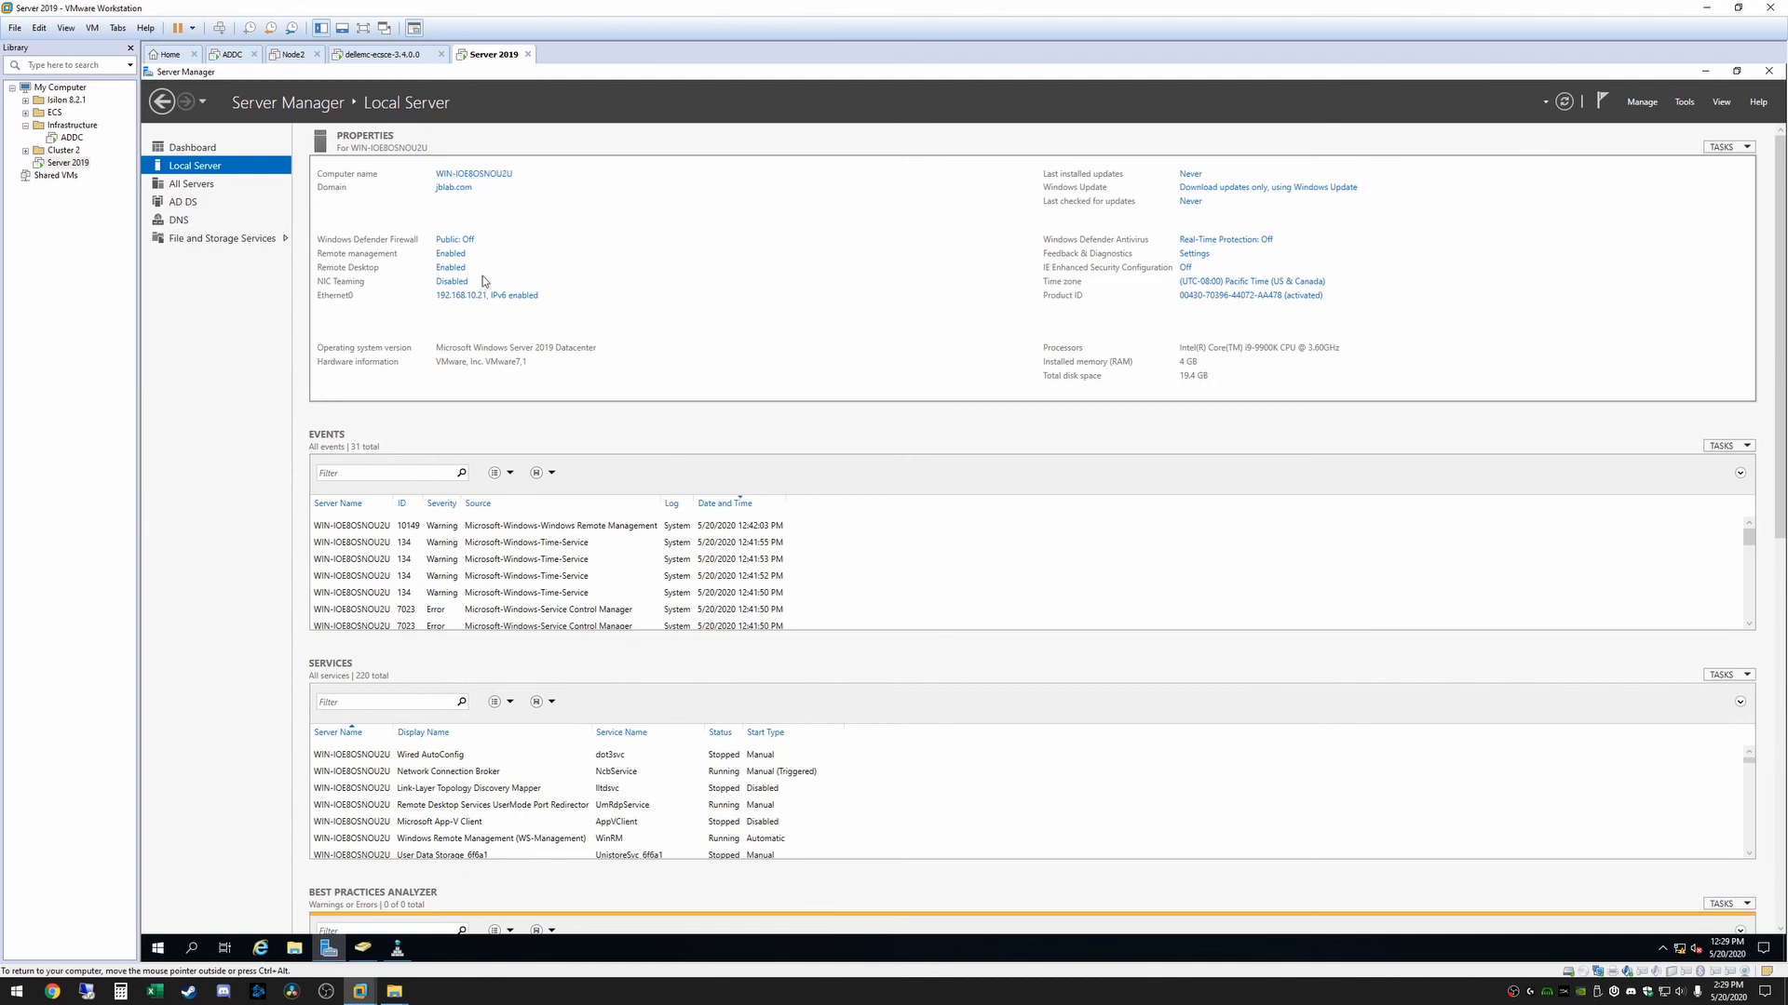
left_click(458, 175)
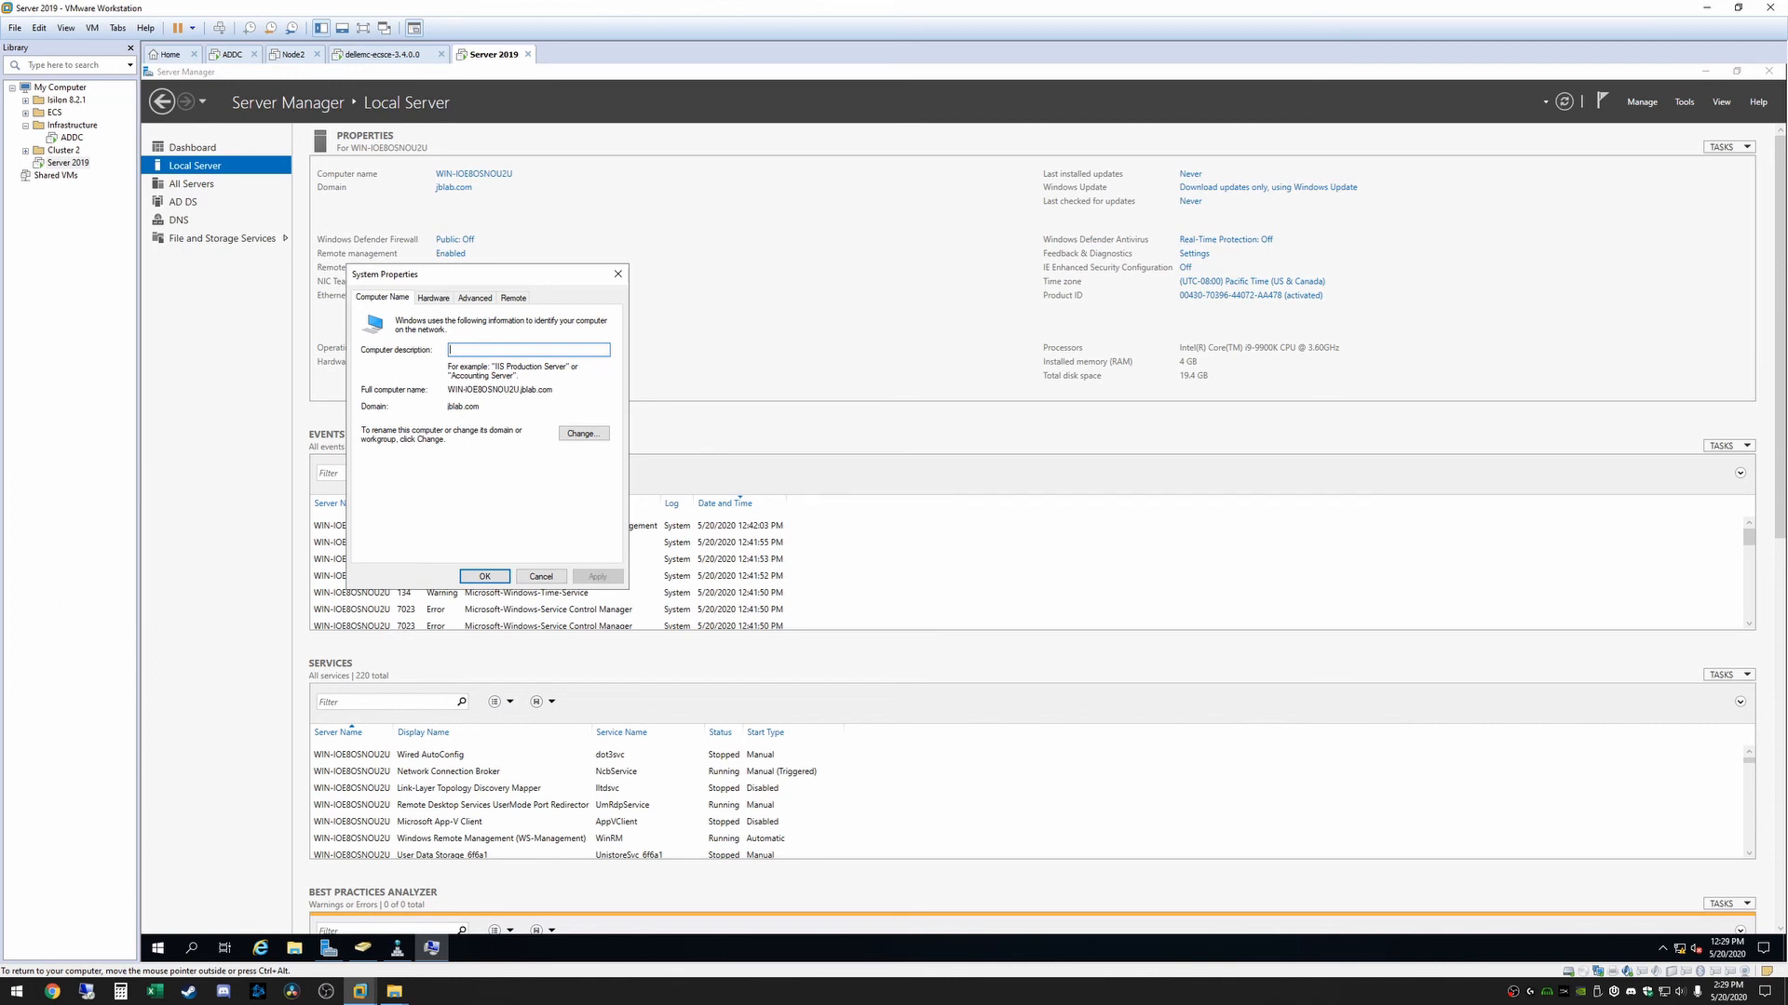
left_click(581, 435)
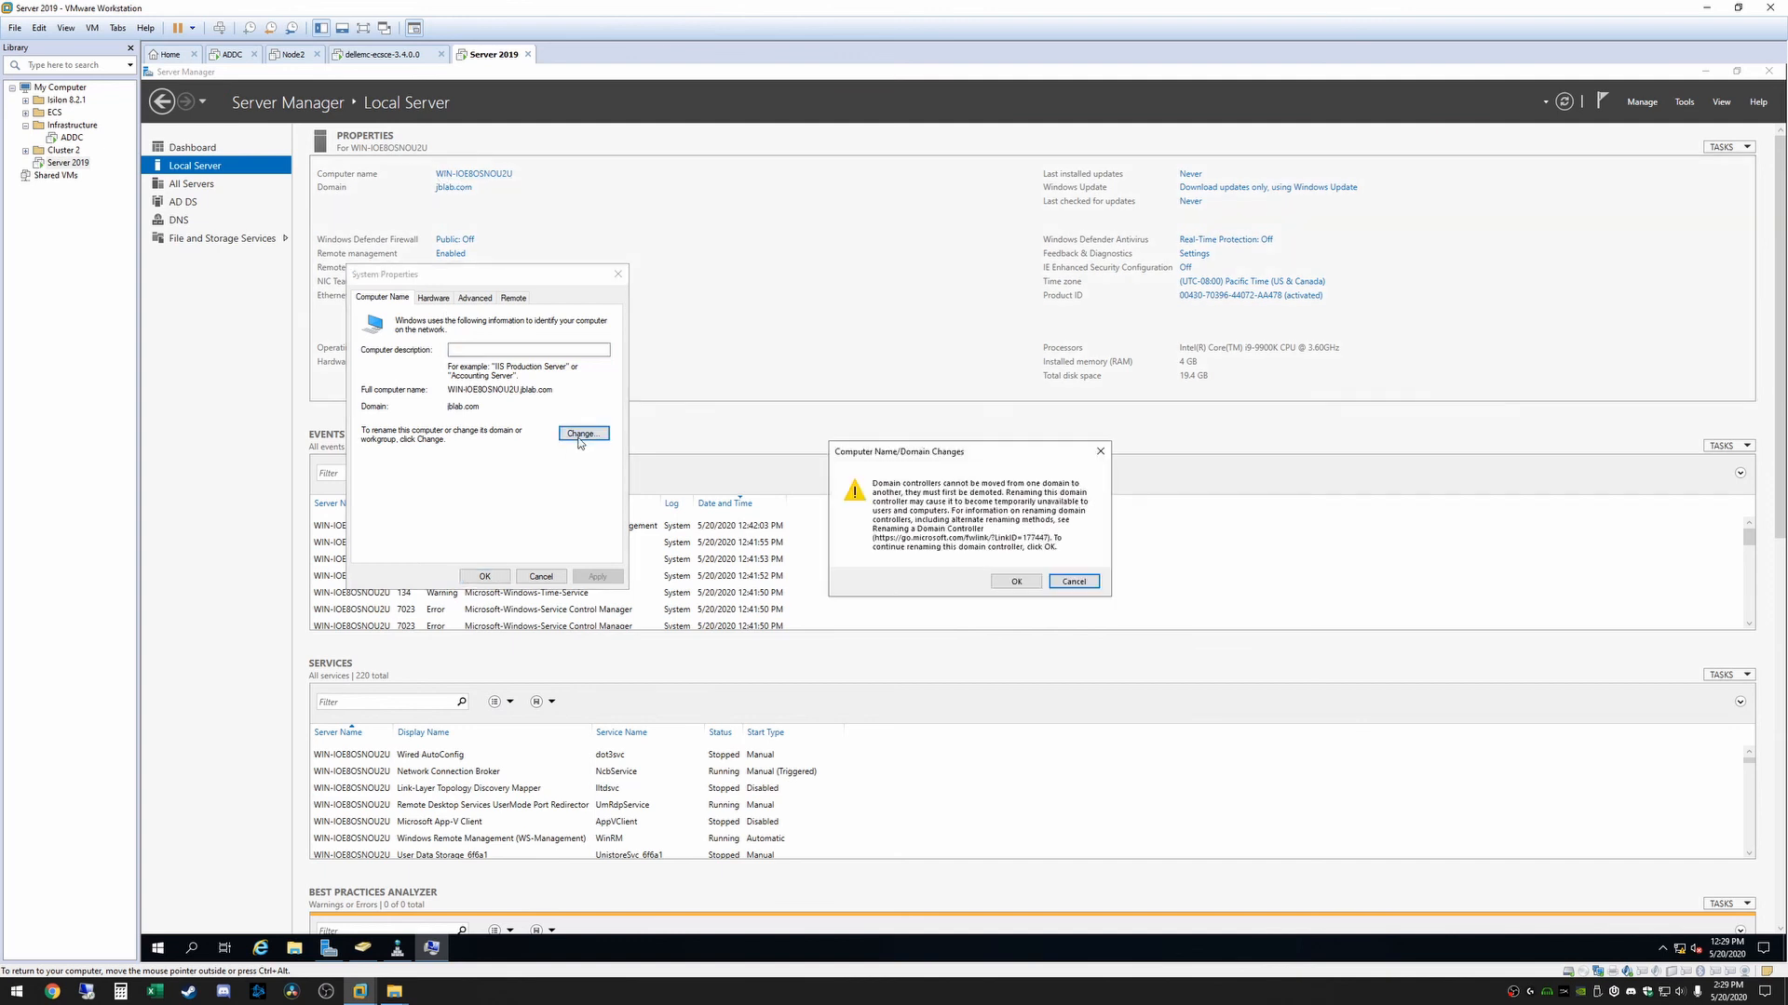
left_click(1016, 581)
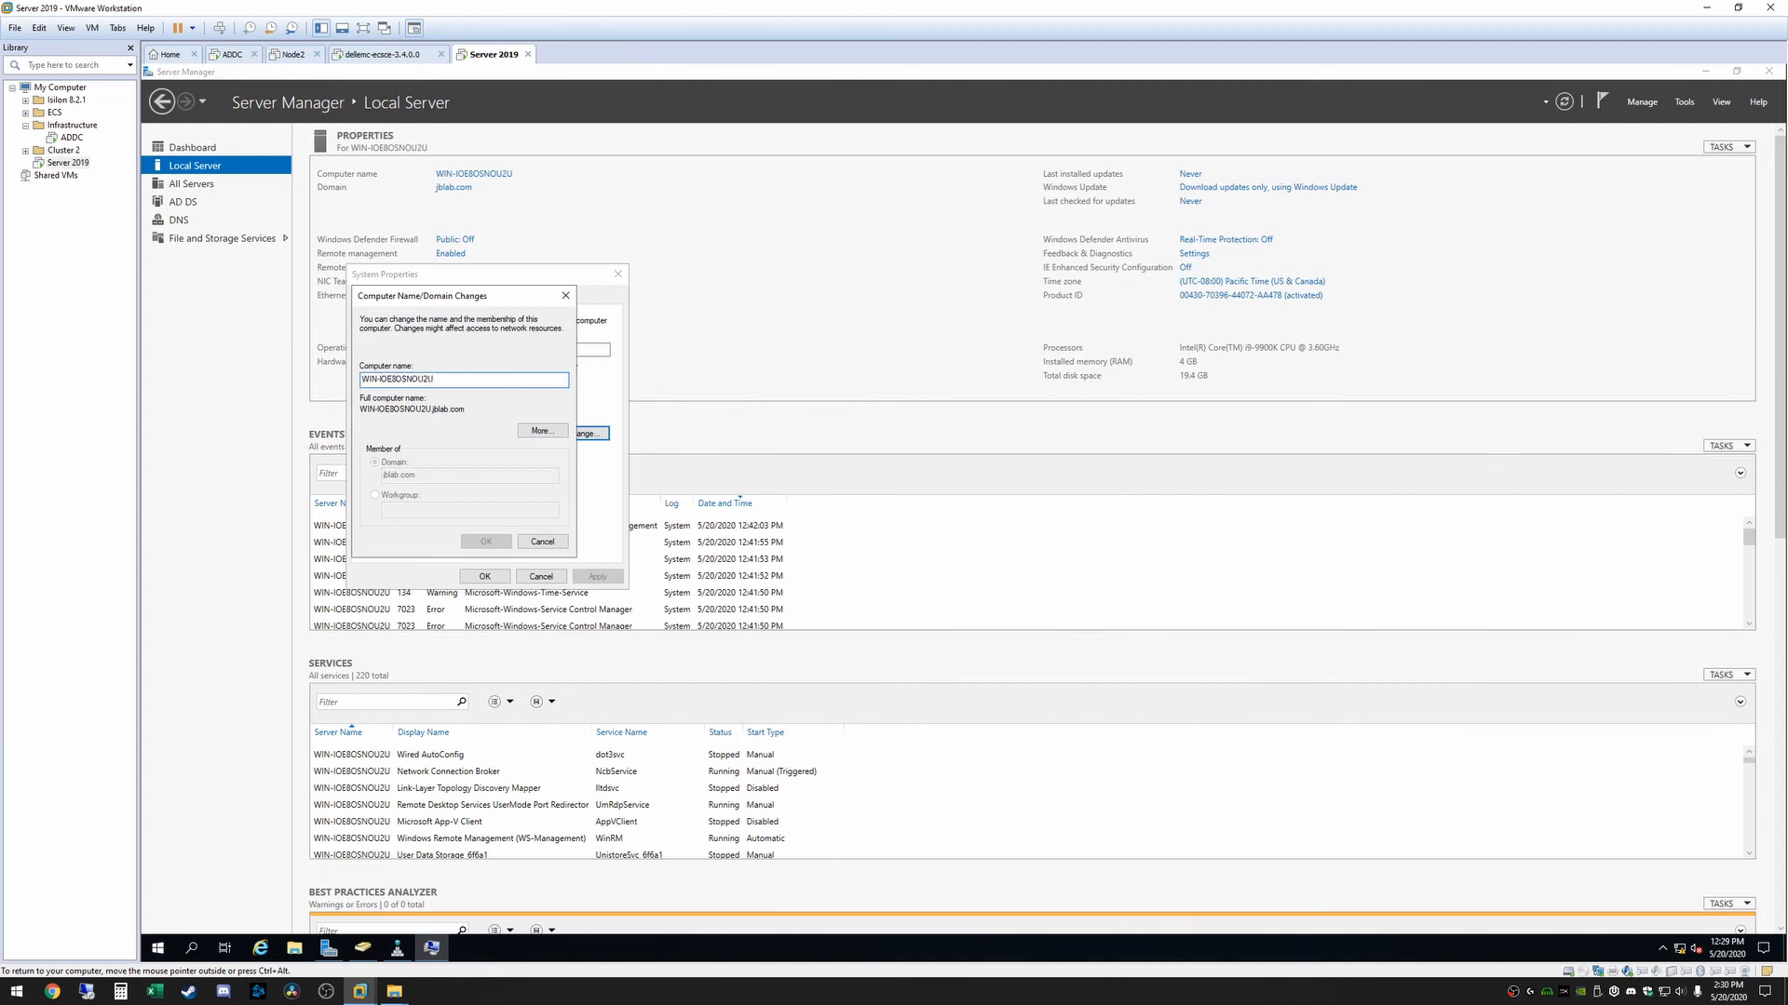